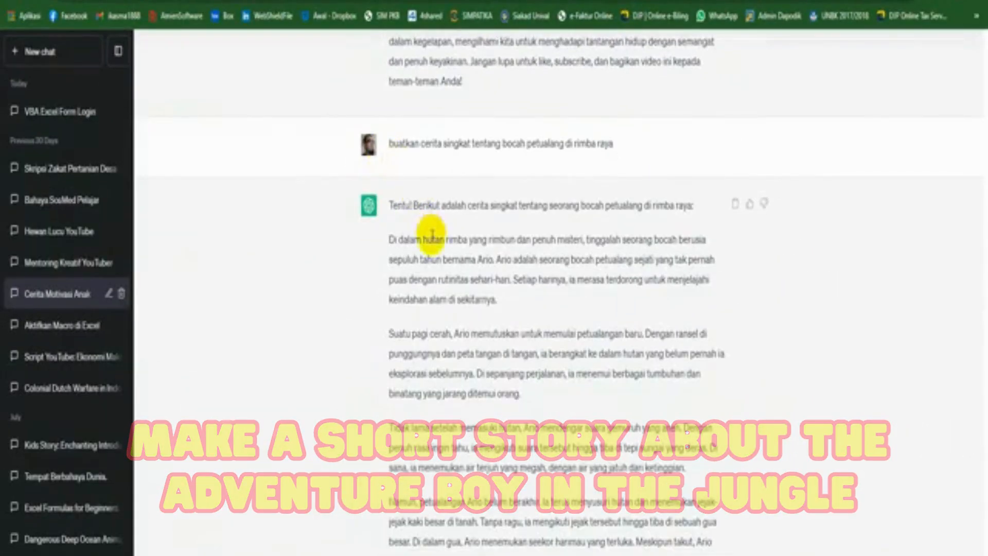
Review the story prompts and replies, covering the jungle adventure story, its 50-word version, the 5-scene version and the English translation
{"action": "scroll", "coordinate": [430, 231], "scroll_direction": "down", "scroll_amount": 7}
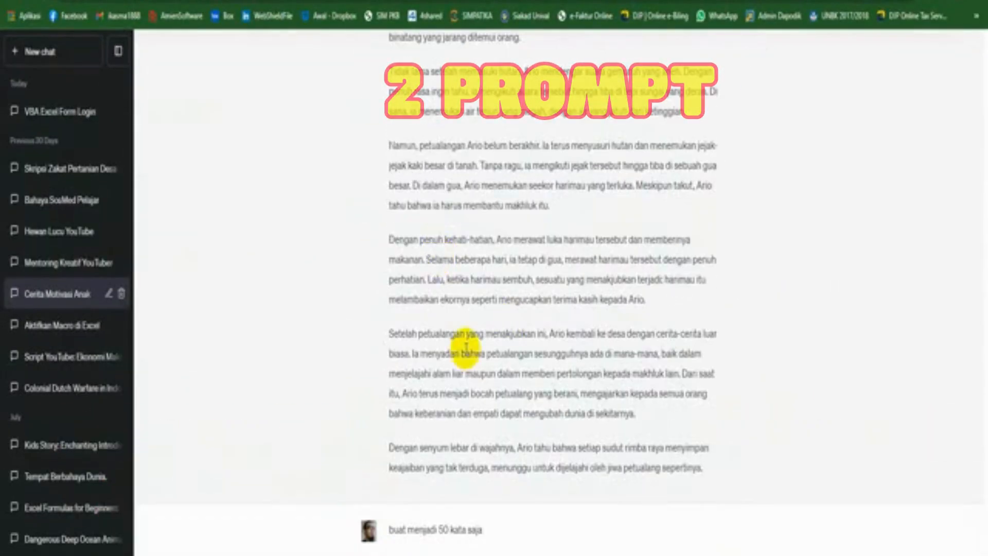
{"action": "scroll", "coordinate": [466, 347], "scroll_direction": "down", "scroll_amount": 5}
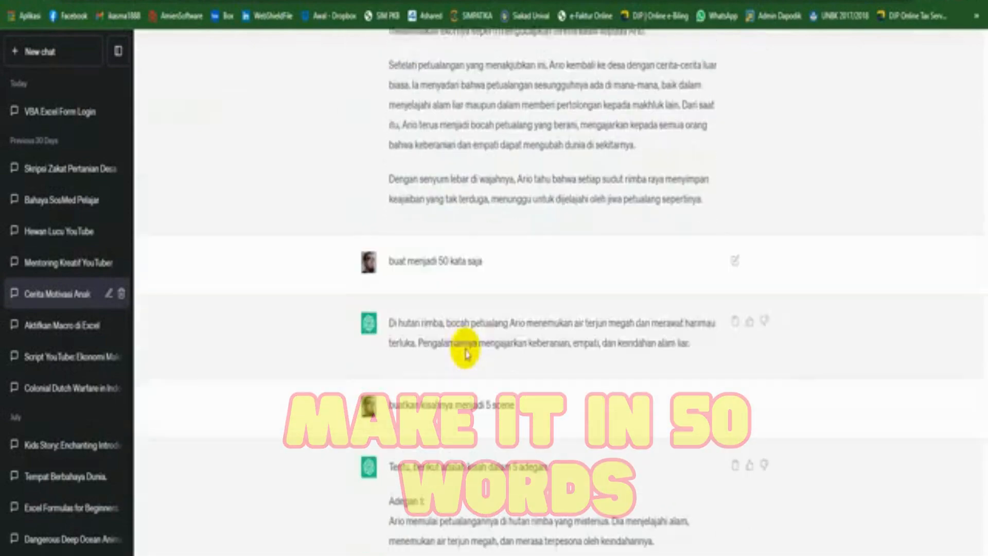
{"action": "scroll", "coordinate": [466, 348], "scroll_direction": "down", "scroll_amount": 1}
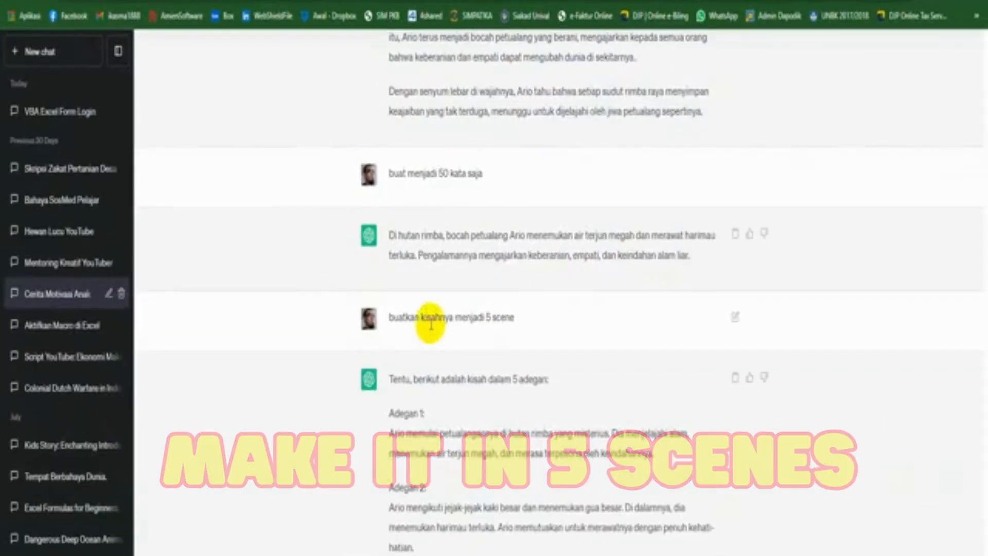
{"action": "scroll", "coordinate": [431, 313], "scroll_direction": "down", "scroll_amount": 3}
{"action": "left_click_drag", "start_coordinate": [389, 175], "coordinate": [515, 176]}
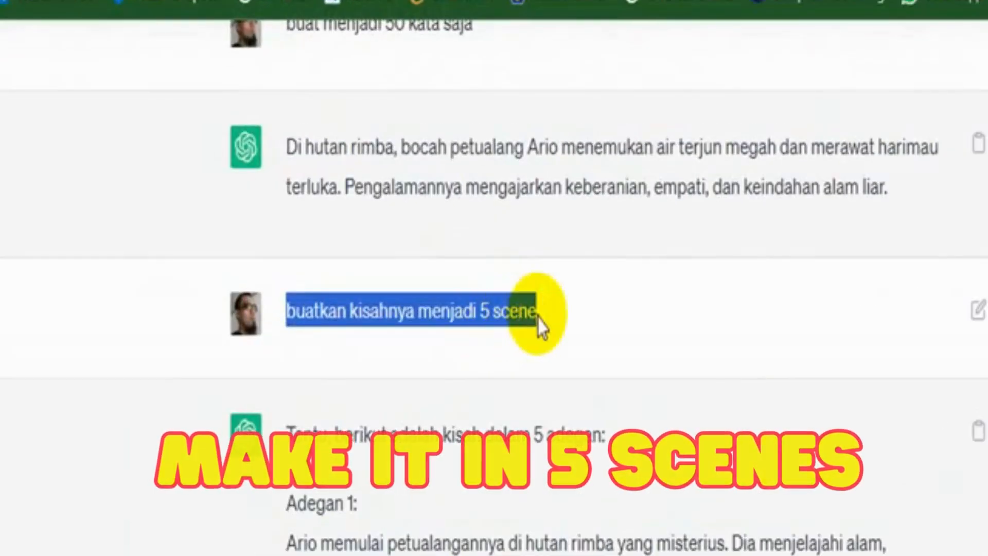
{"action": "left_click", "coordinate": [542, 325]}
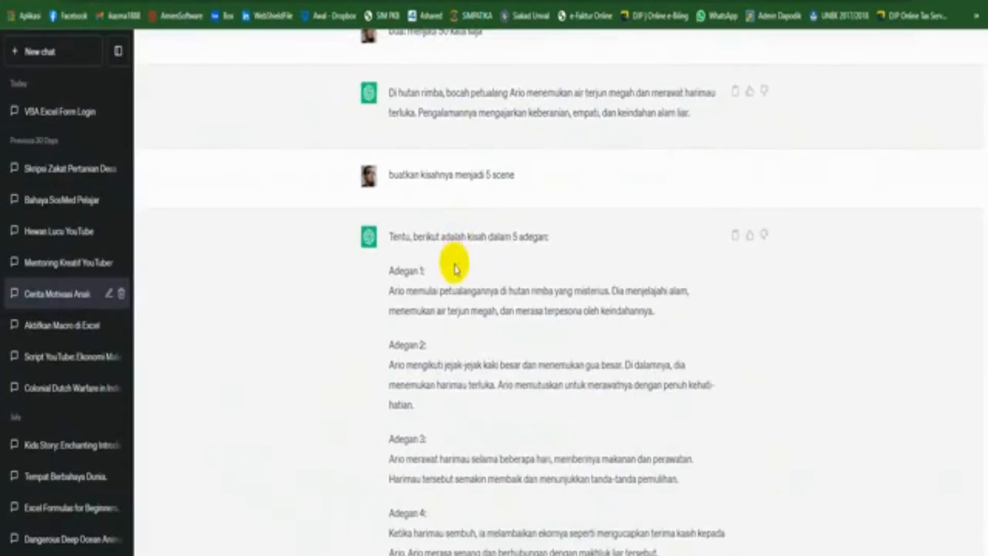
{"action": "scroll", "coordinate": [453, 262], "scroll_direction": "down", "scroll_amount": 3}
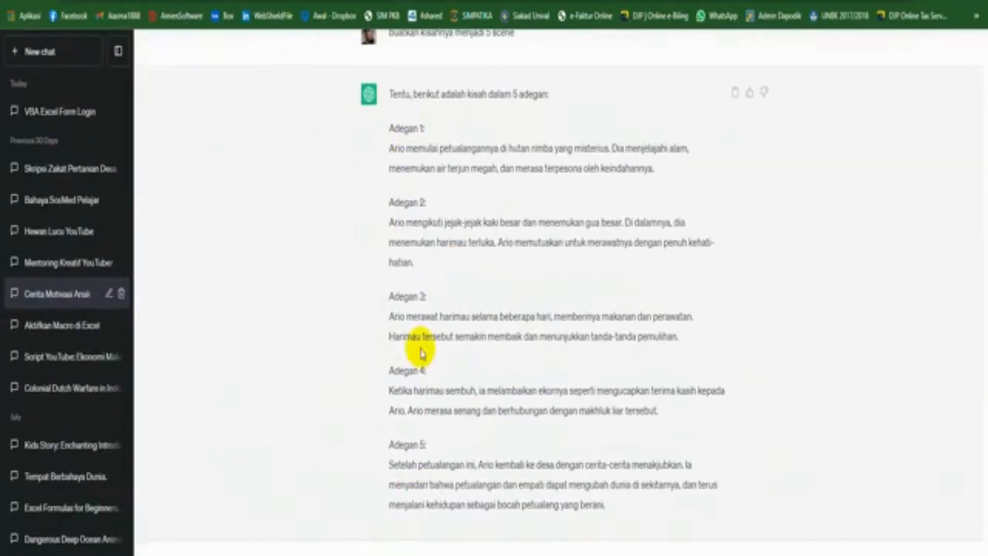
{"action": "scroll", "coordinate": [422, 360], "scroll_direction": "up", "scroll_amount": 1}
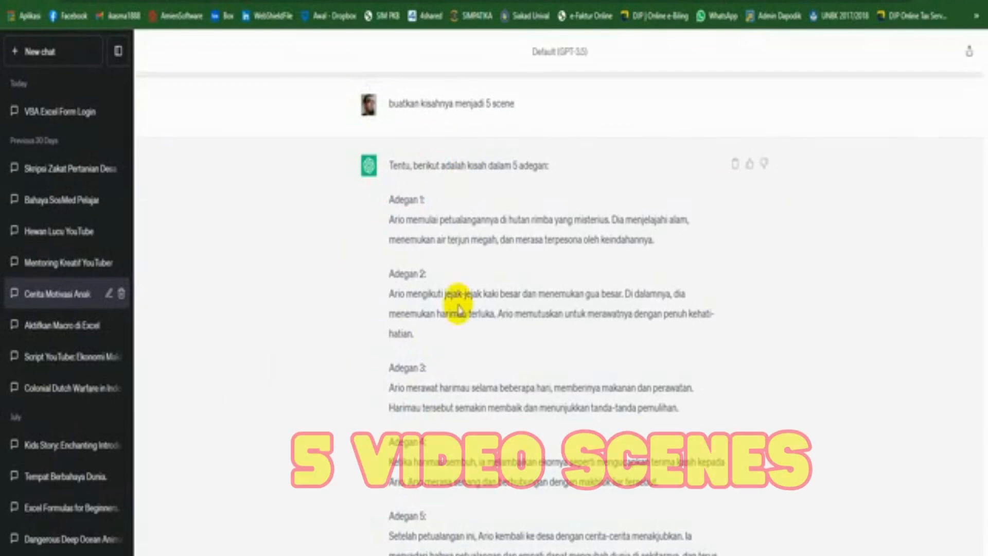
{"action": "scroll", "coordinate": [458, 309], "scroll_direction": "down", "scroll_amount": 8}
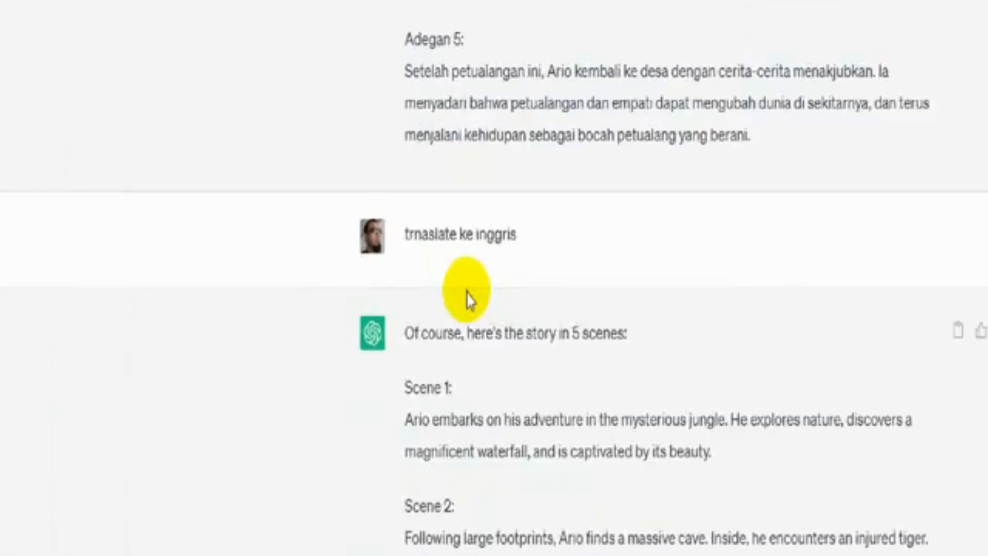
{"action": "left_click_drag", "start_coordinate": [406, 237], "coordinate": [618, 247]}
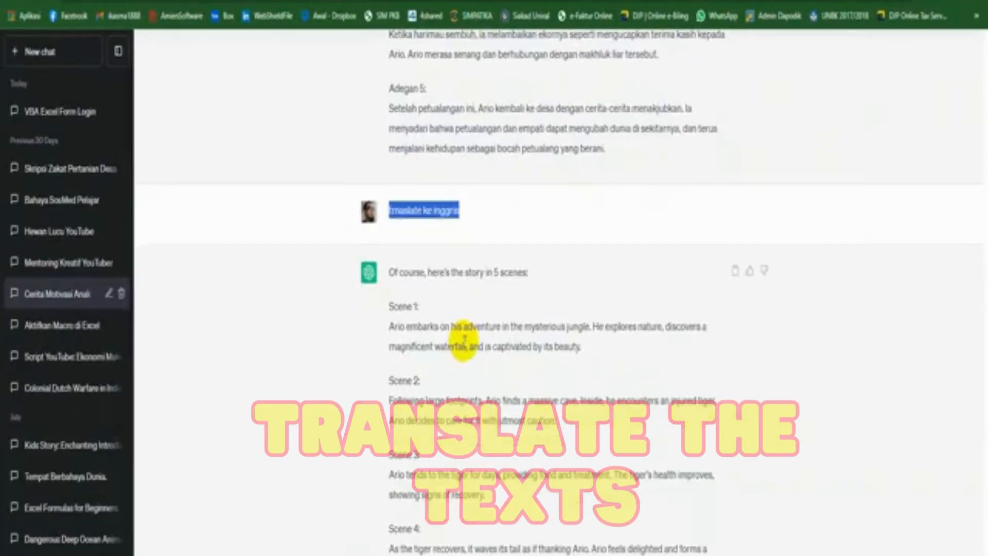
{"action": "scroll", "coordinate": [465, 346], "scroll_direction": "down", "scroll_amount": 3}
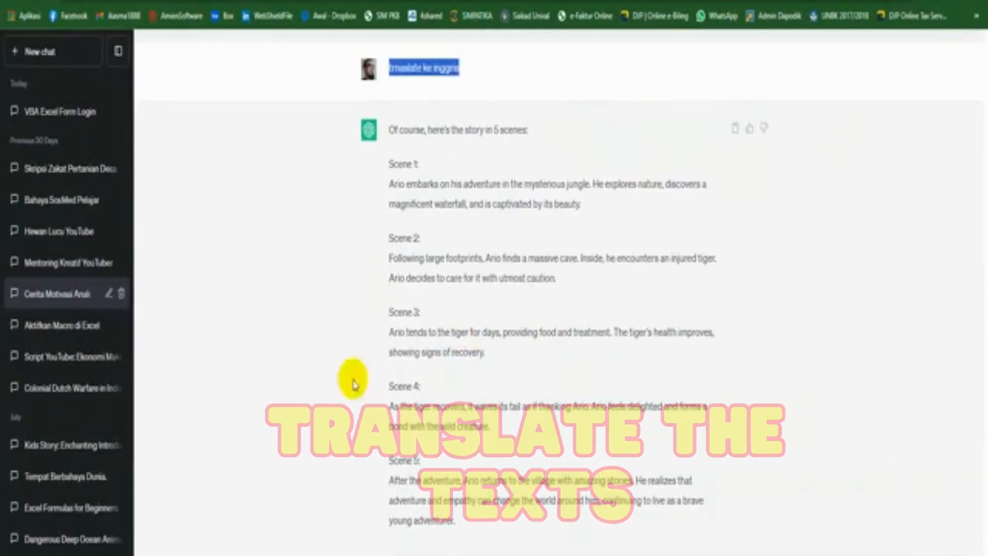
Copy the Scene 1 sentence "Ario embarks on his adventure in the mysterious jungle" from the English translation
{"action": "scroll", "coordinate": [394, 275], "scroll_direction": "up", "scroll_amount": 3}
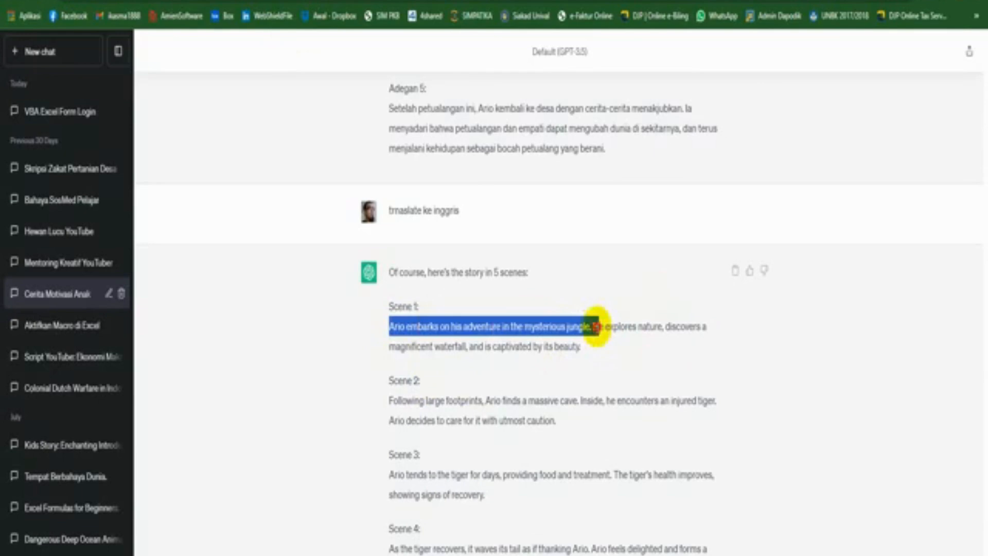
{"action": "left_click_drag", "start_coordinate": [583, 334], "coordinate": [589, 327]}
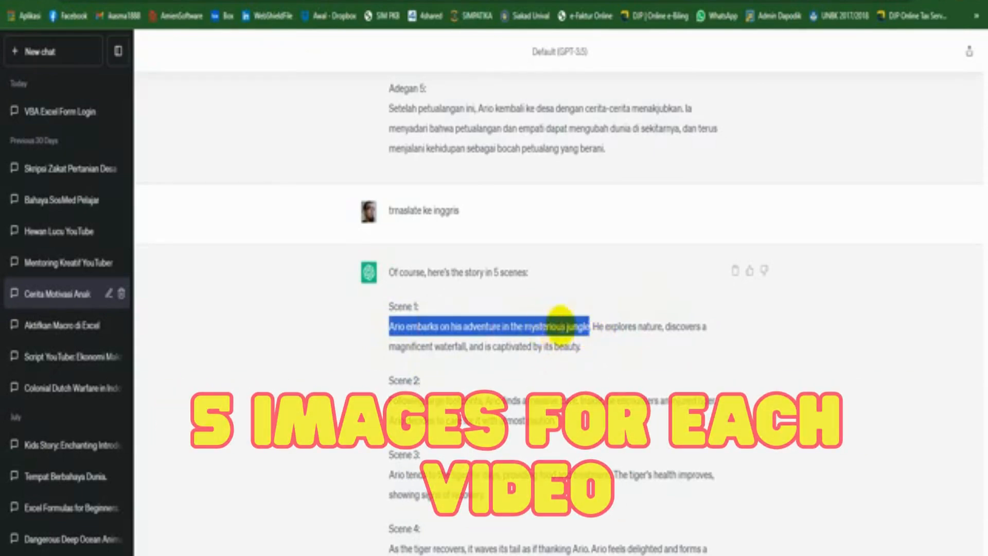
{"action": "right_click", "coordinate": [543, 330]}
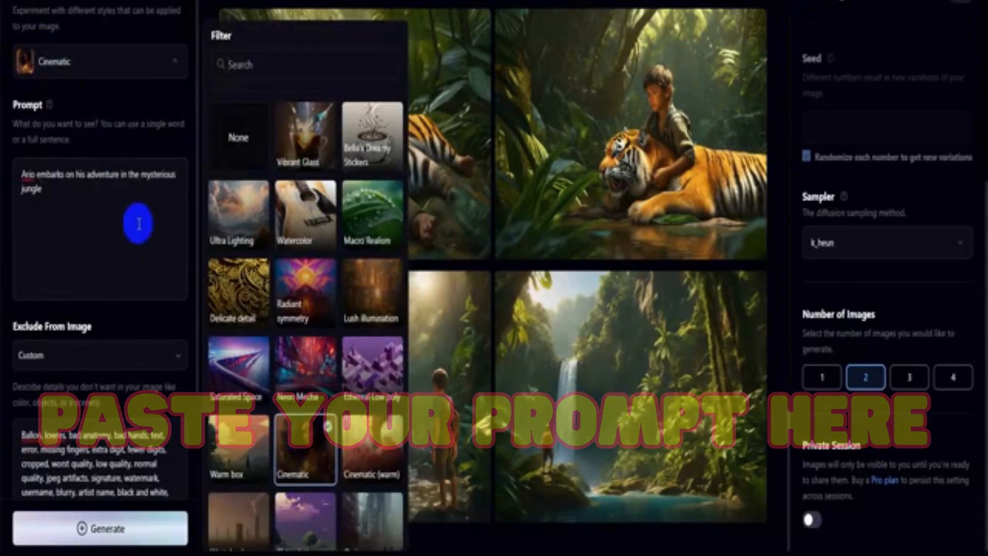
In Playground AI, generate images from the prompt "Ario embarks on his adventure in the mysterious jungle"
{"action": "left_click", "coordinate": [138, 224]}
{"action": "scroll", "coordinate": [103, 309], "scroll_direction": "down", "scroll_amount": 4}
{"action": "left_click", "coordinate": [77, 530]}
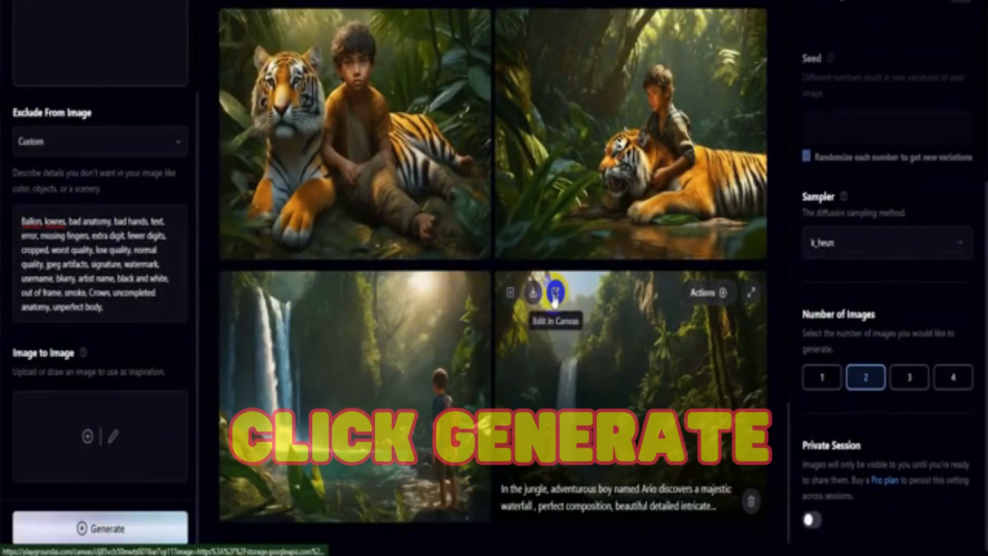
{"action": "scroll", "coordinate": [427, 309], "scroll_direction": "up", "scroll_amount": 3}
{"action": "scroll", "coordinate": [509, 369], "scroll_direction": "down", "scroll_amount": 4}
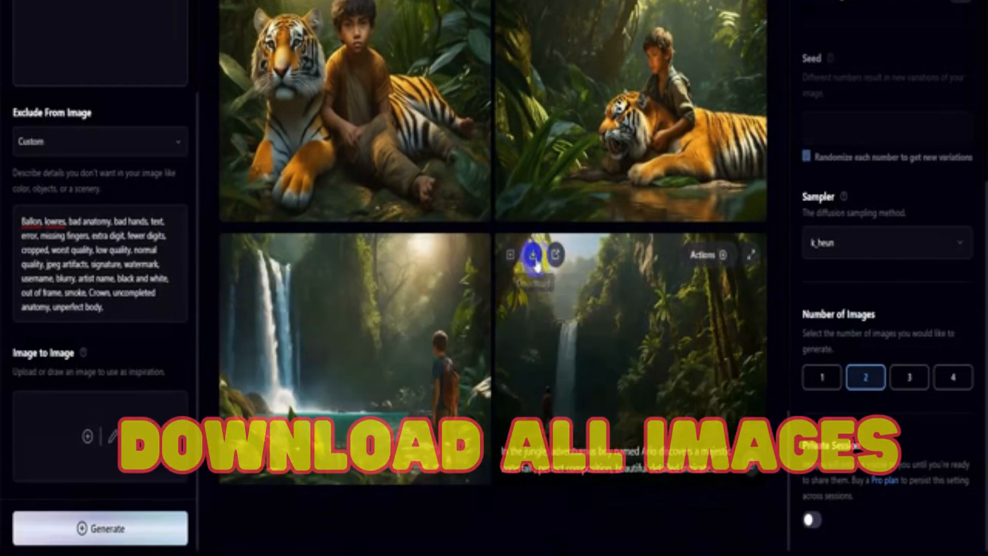
{"action": "scroll", "coordinate": [320, 423], "scroll_direction": "up", "scroll_amount": 2}
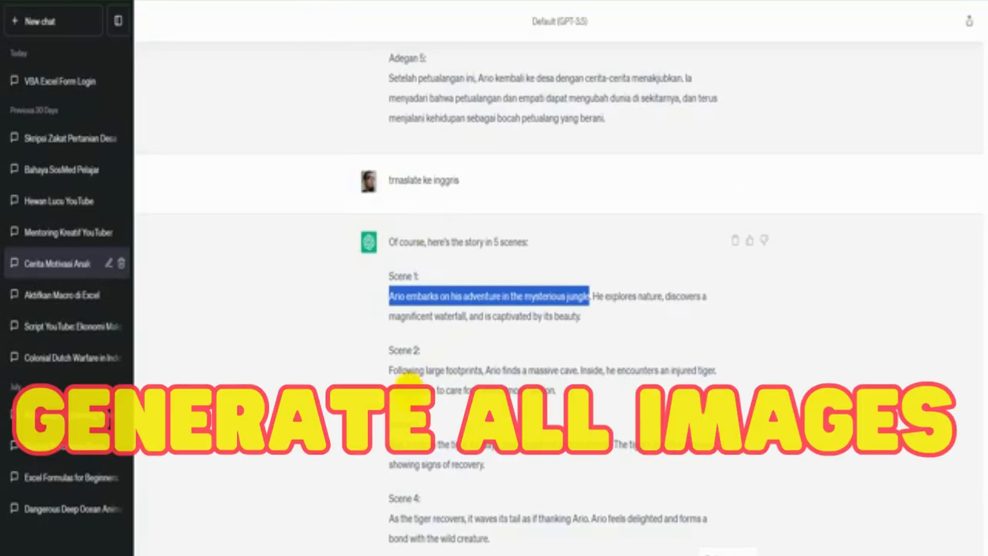
Switch back to ChatGPT and select the Scene 2 sentence "Following large footprints, Ario finds a massive cave"
{"action": "scroll", "coordinate": [412, 383], "scroll_direction": "down", "scroll_amount": 1}
{"action": "left_click", "coordinate": [396, 301]}
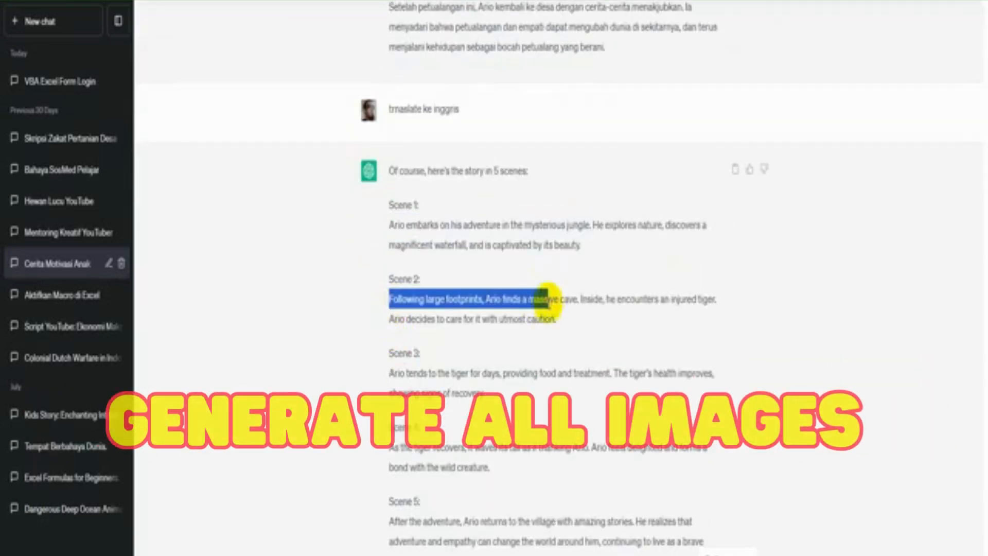
{"action": "left_click_drag", "start_coordinate": [390, 373], "coordinate": [588, 378]}
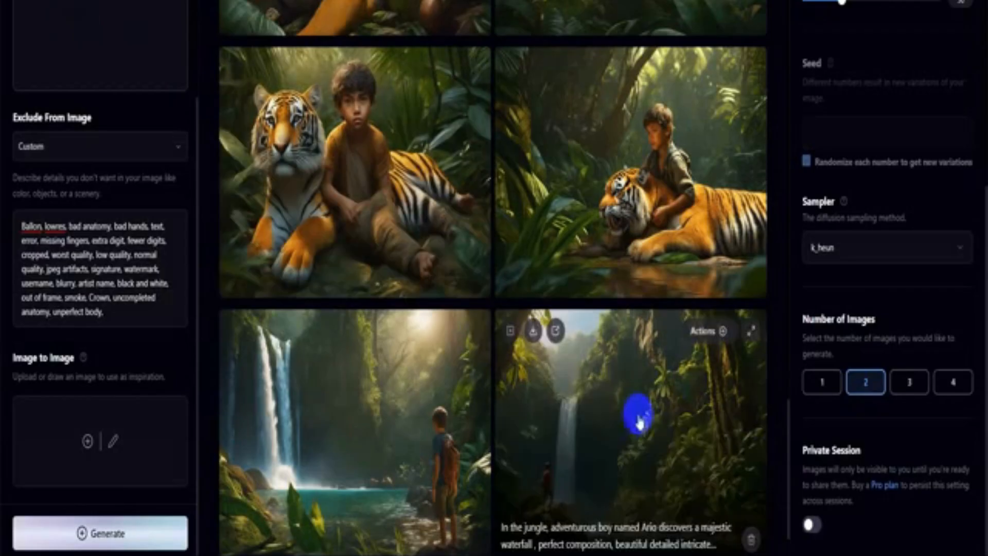
Look through the generated jungle images in Playground AI and open the browser's list of recent downloads
{"action": "scroll", "coordinate": [513, 355], "scroll_direction": "up", "scroll_amount": 7}
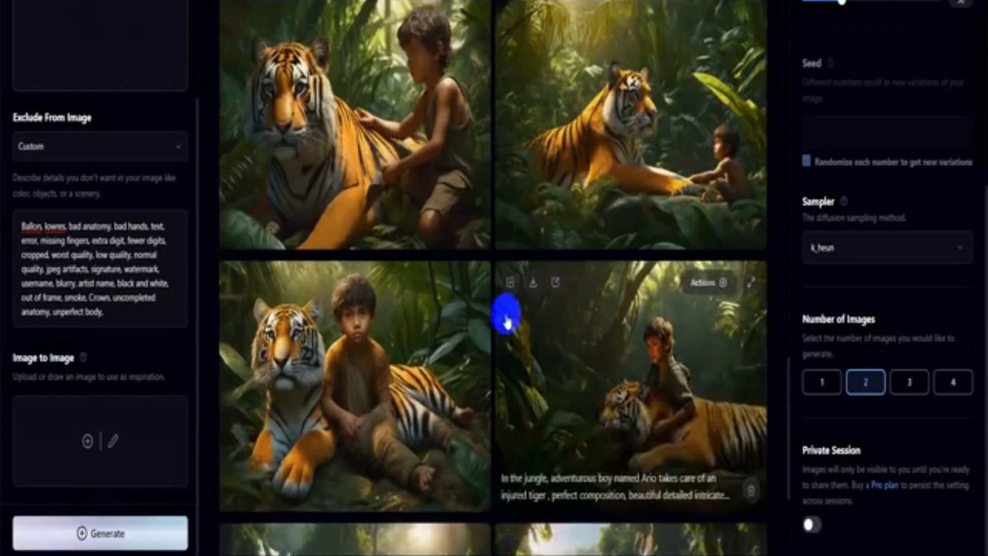
{"action": "scroll", "coordinate": [478, 216], "scroll_direction": "up", "scroll_amount": 15}
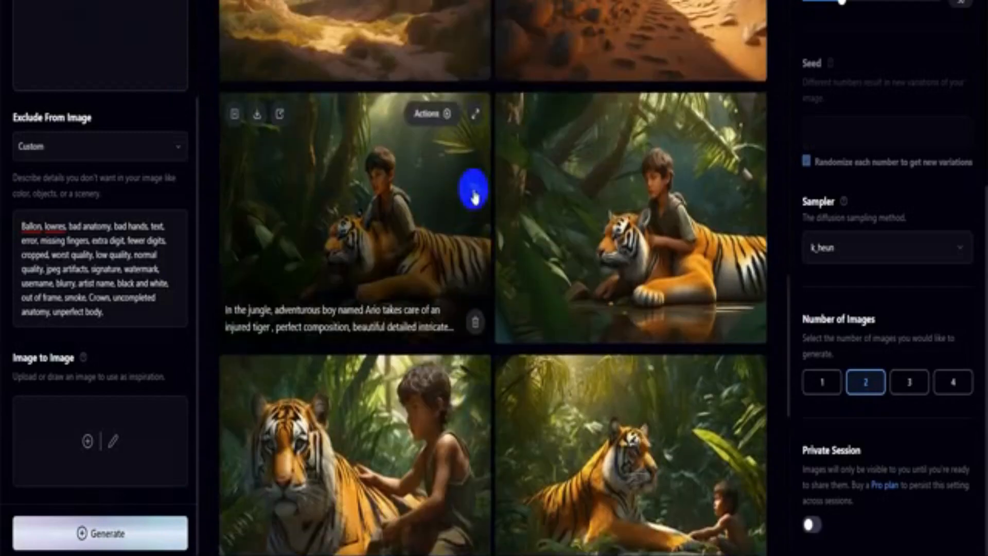
{"action": "scroll", "coordinate": [380, 138], "scroll_direction": "up", "scroll_amount": 15}
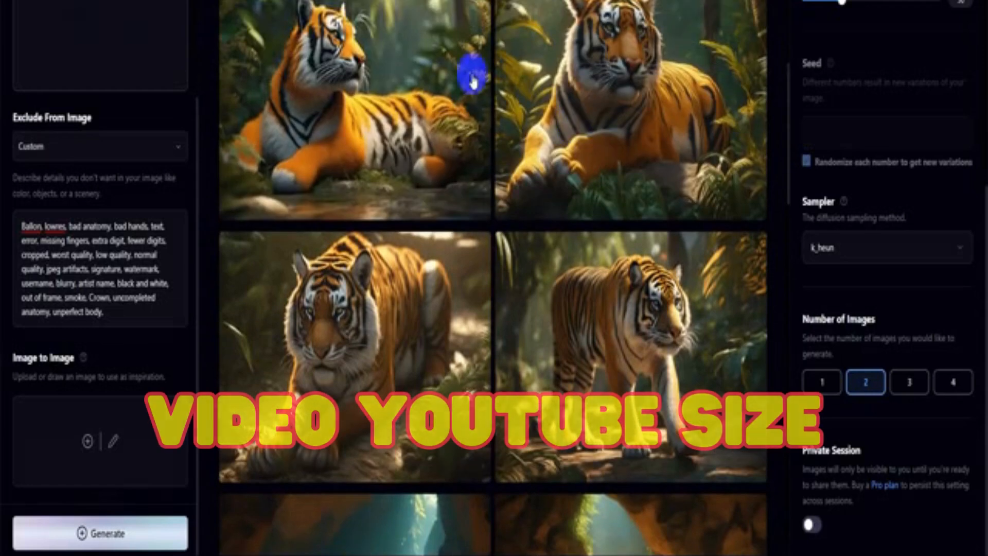
{"action": "mouse_move", "coordinate": [472, 81]}
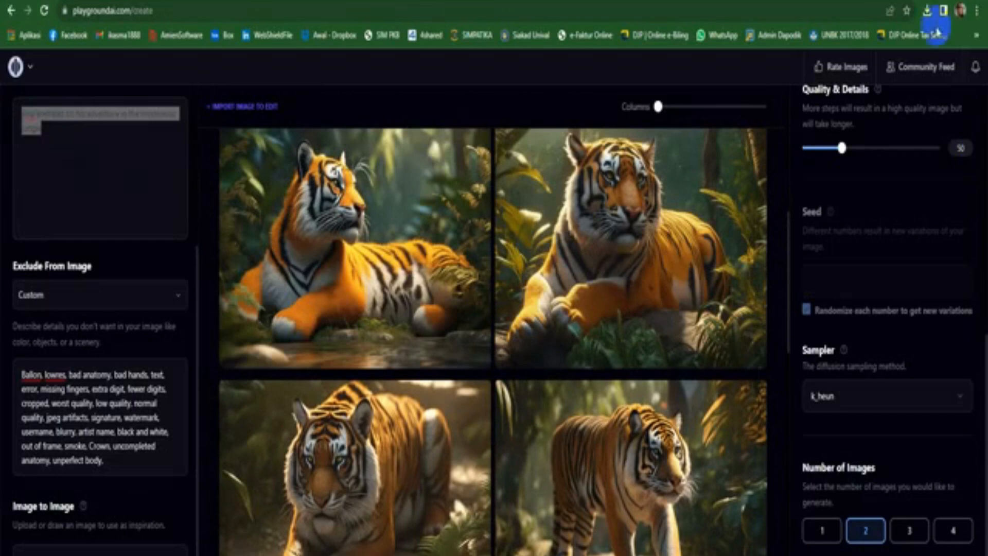
{"action": "left_click", "coordinate": [928, 11]}
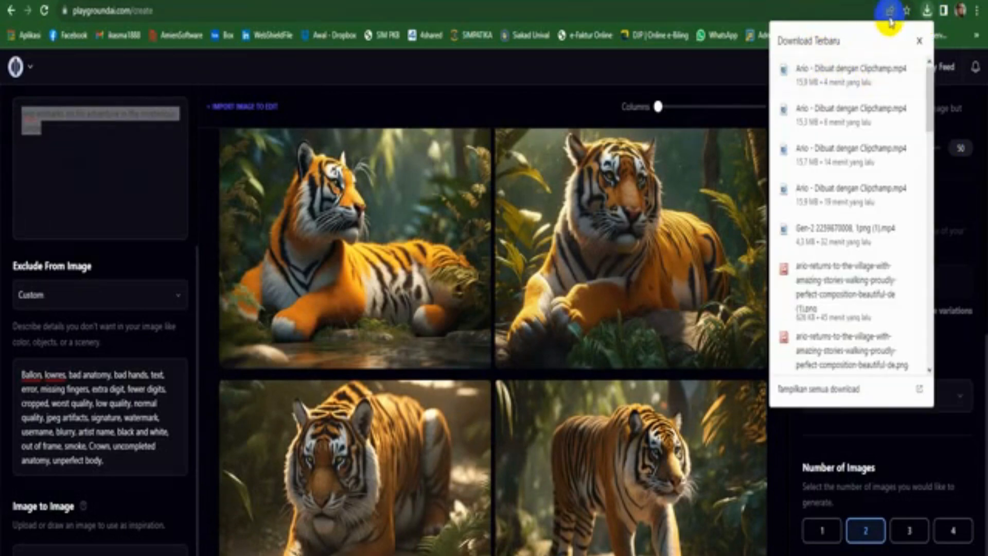
Open the Ario image folder in File Explorer and look at the three Scene 1 images 1, 1v and 1z
{"action": "left_click", "coordinate": [265, 412]}
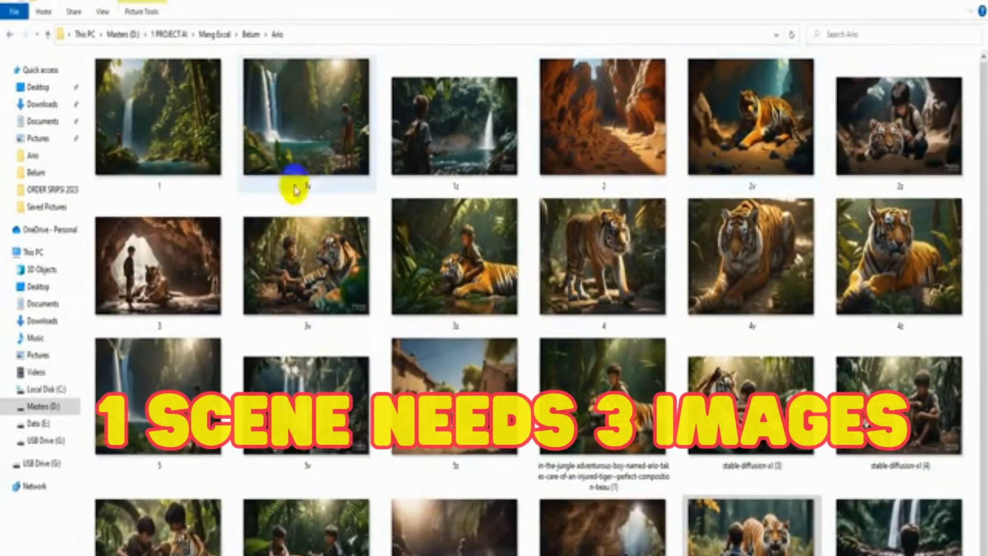
{"action": "left_click", "coordinate": [143, 195]}
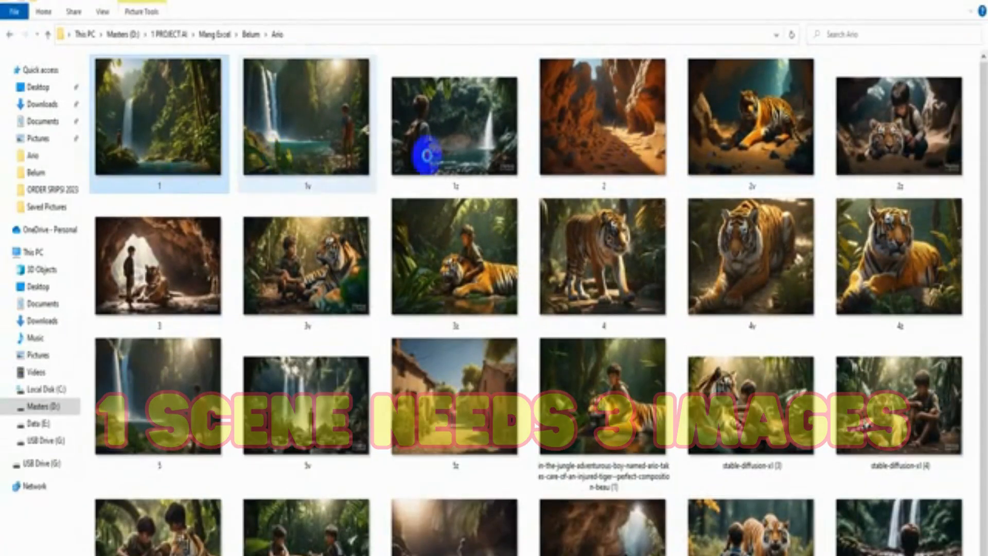
{"action": "left_click", "coordinate": [427, 154]}
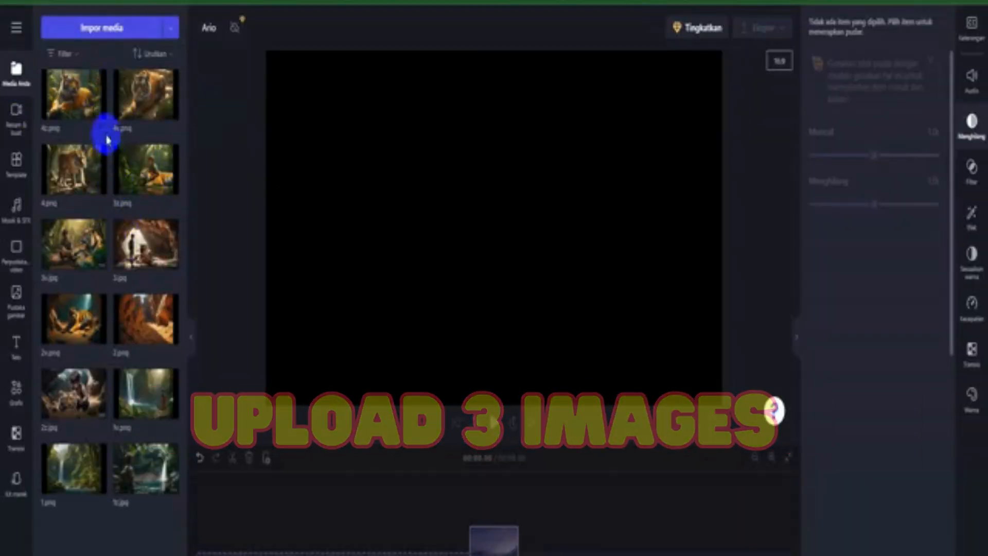
In Clipchamp, import the three Scene 5 images 5, 5v and 5z into the project's media
{"action": "left_click", "coordinate": [123, 34]}
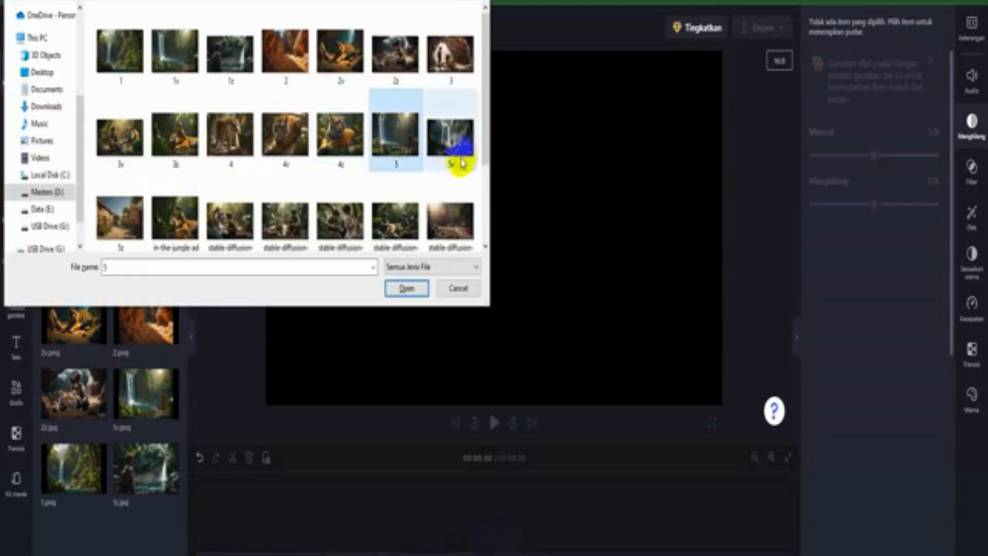
{"action": "left_click", "coordinate": [136, 234], "text": "ctrl"}
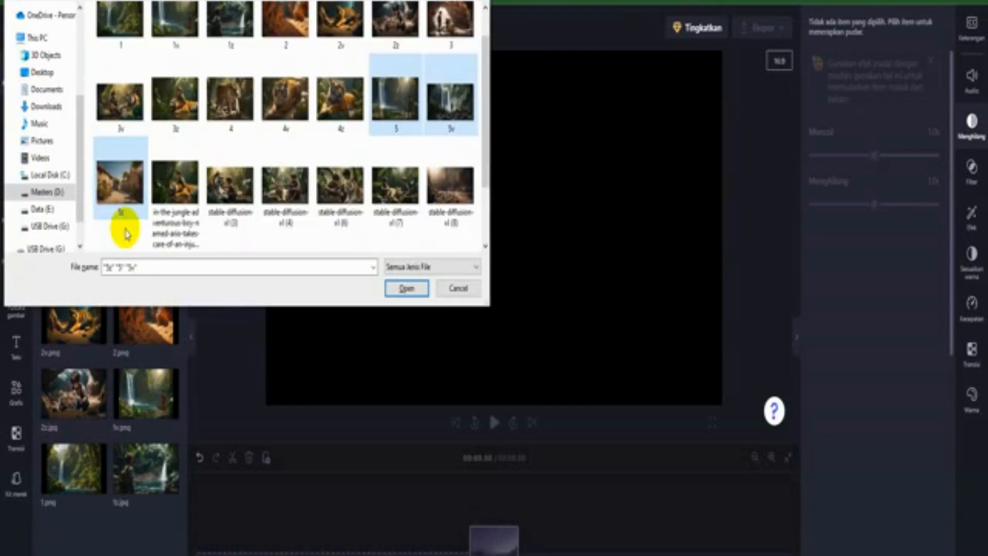
{"action": "left_click", "coordinate": [400, 290]}
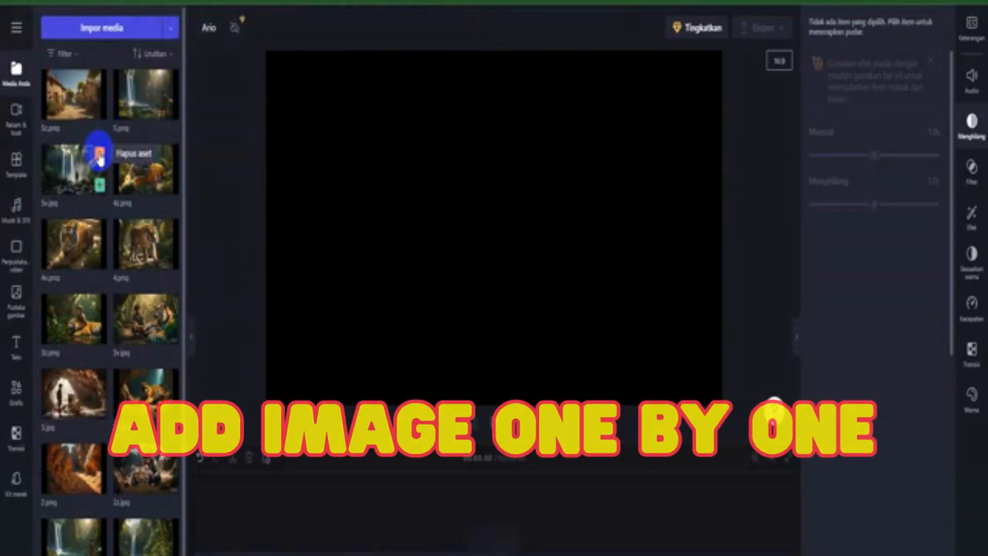
Place the 5.png image on the timeline, filling the whole frame, with the "Slow zoom random" effect
{"action": "left_click", "coordinate": [171, 110]}
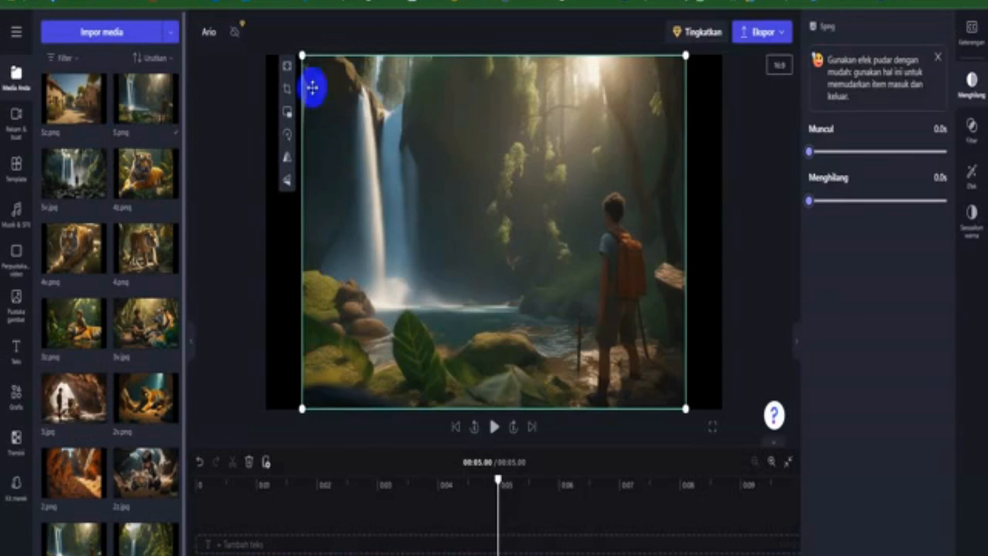
{"action": "left_click", "coordinate": [288, 68]}
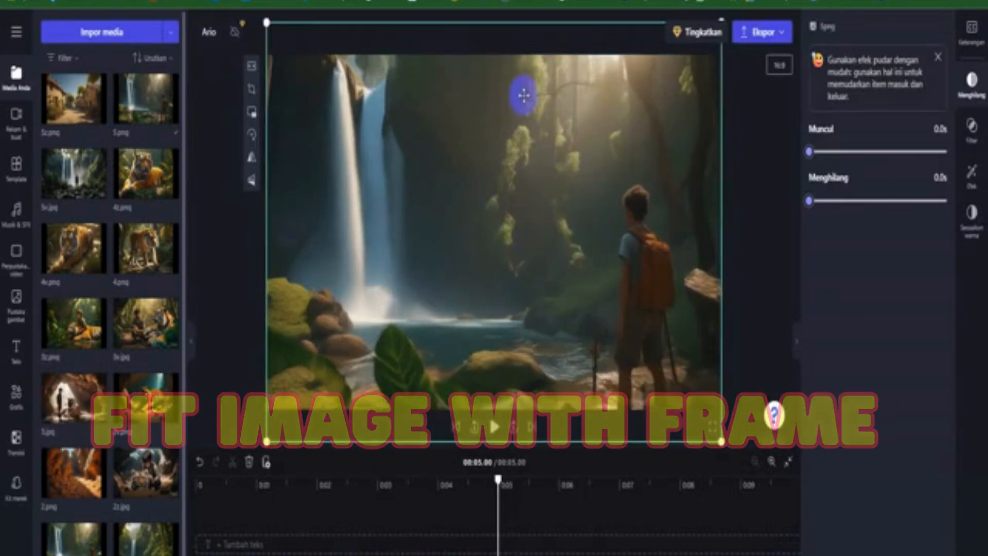
{"action": "left_click", "coordinate": [971, 173]}
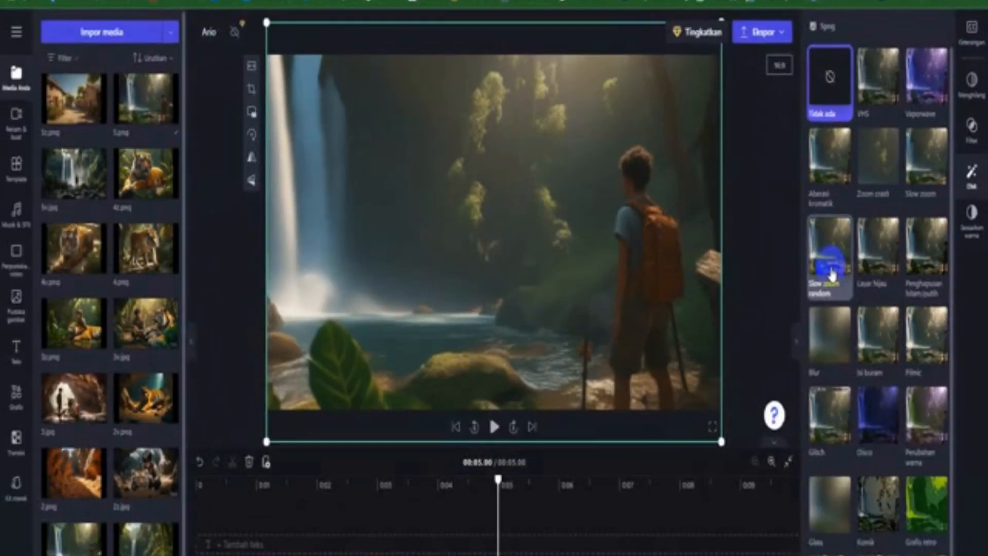
{"action": "left_click", "coordinate": [681, 316]}
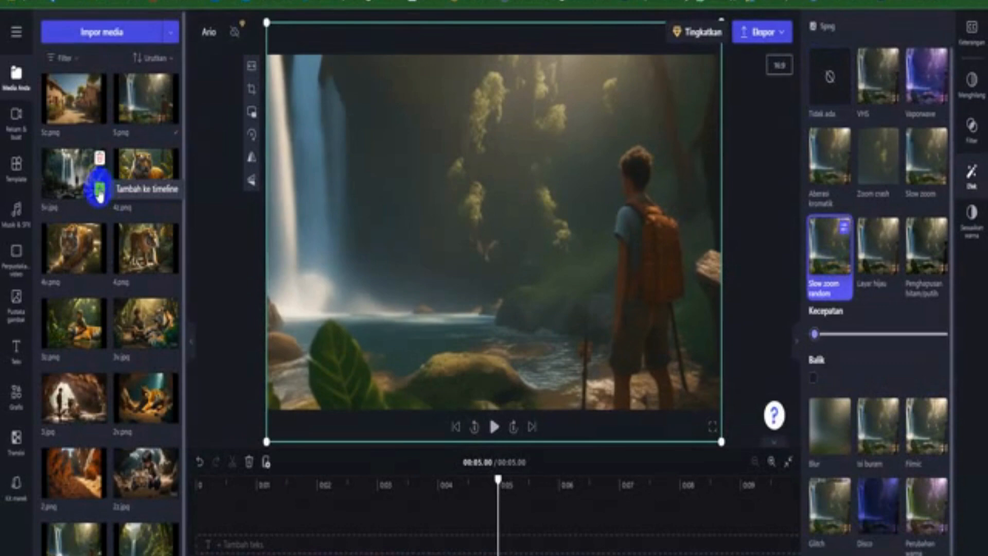
Add the 5v.jpg image to the timeline and crop its right and bottom edges to cut off the Clipdrop watermark
{"action": "left_click", "coordinate": [99, 186]}
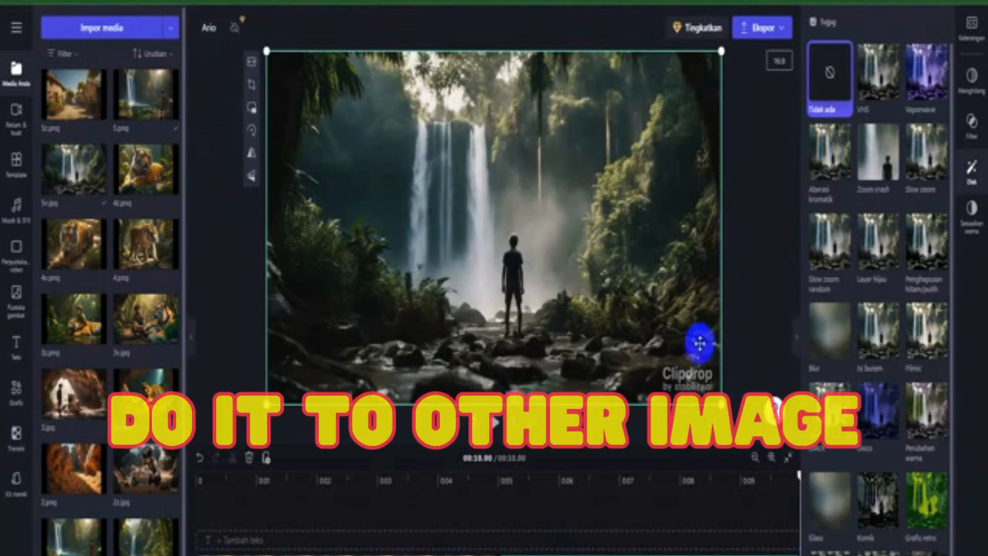
{"action": "left_click", "coordinate": [251, 84]}
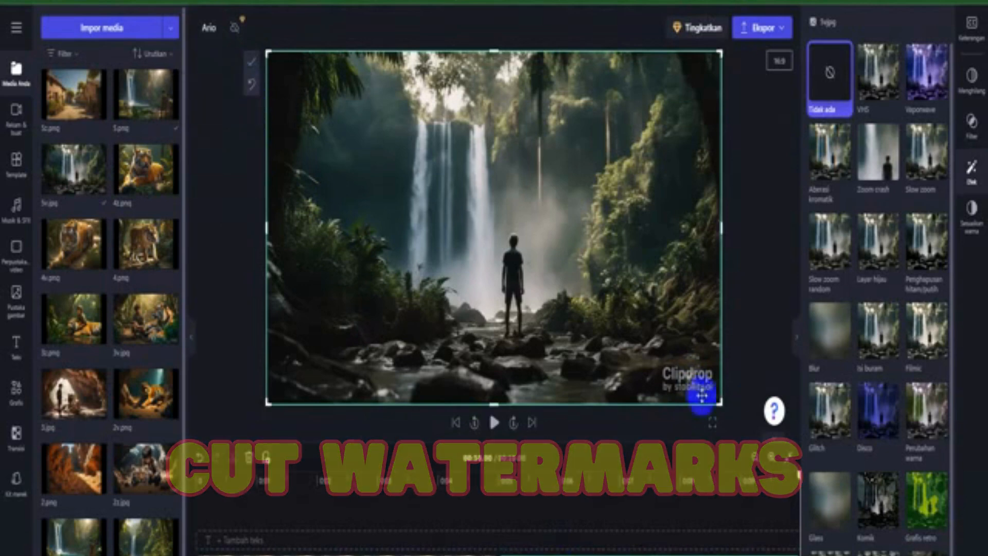
{"action": "left_click_drag", "start_coordinate": [719, 405], "coordinate": [664, 395]}
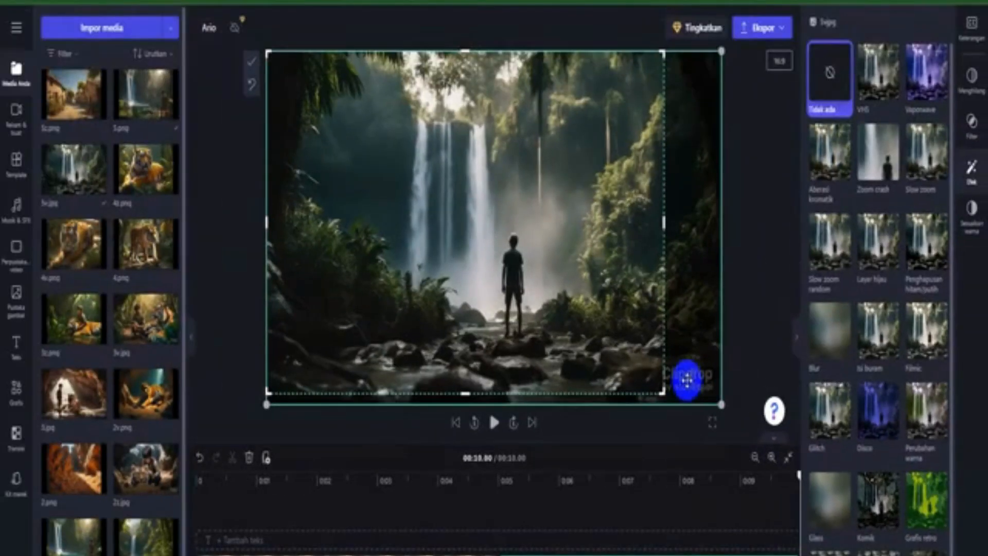
{"action": "left_click", "coordinate": [745, 345]}
{"action": "left_click", "coordinate": [398, 258]}
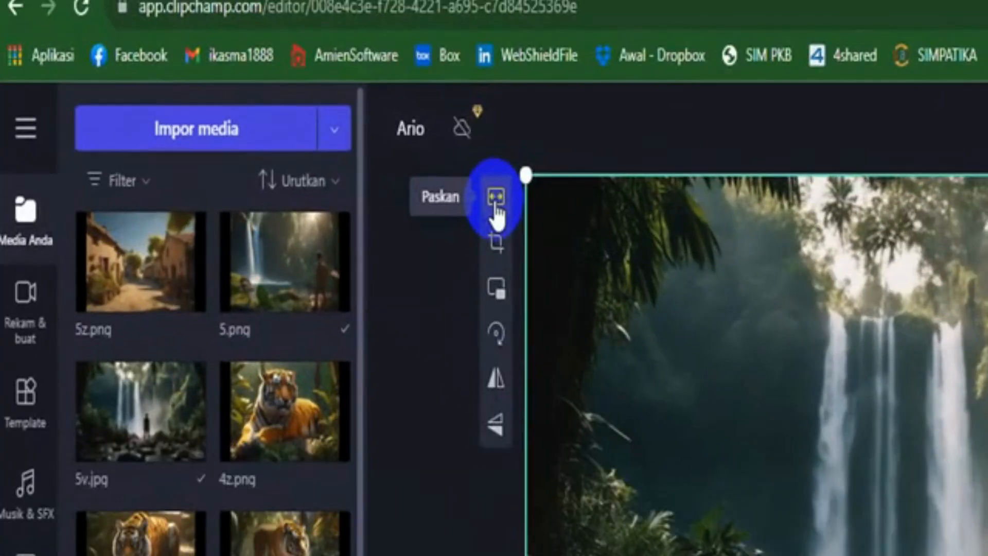
Fit the cropped 5v.jpg image to fill the whole frame and apply the "Slow zoom random" effect
{"action": "left_click", "coordinate": [495, 200]}
{"action": "left_click", "coordinate": [542, 219]}
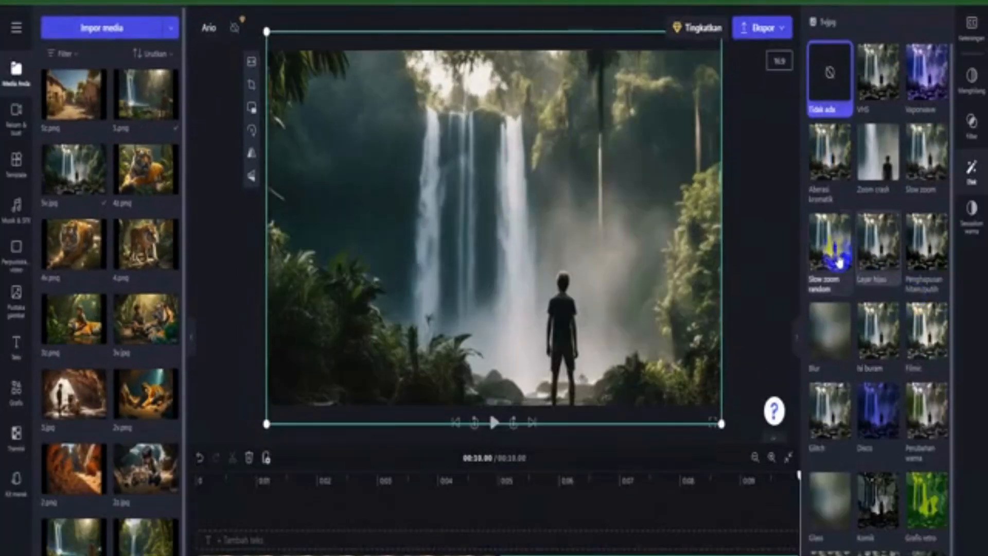
{"action": "left_click", "coordinate": [862, 273]}
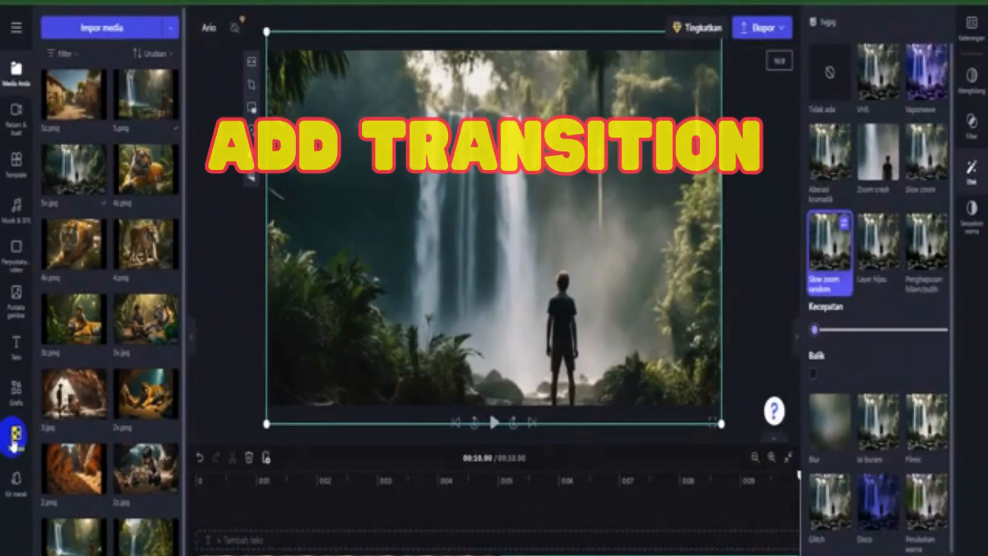
Add the "Coretan cair" transition between the 5.png and 5v.jpg clips on the timeline
{"action": "left_click", "coordinate": [15, 437]}
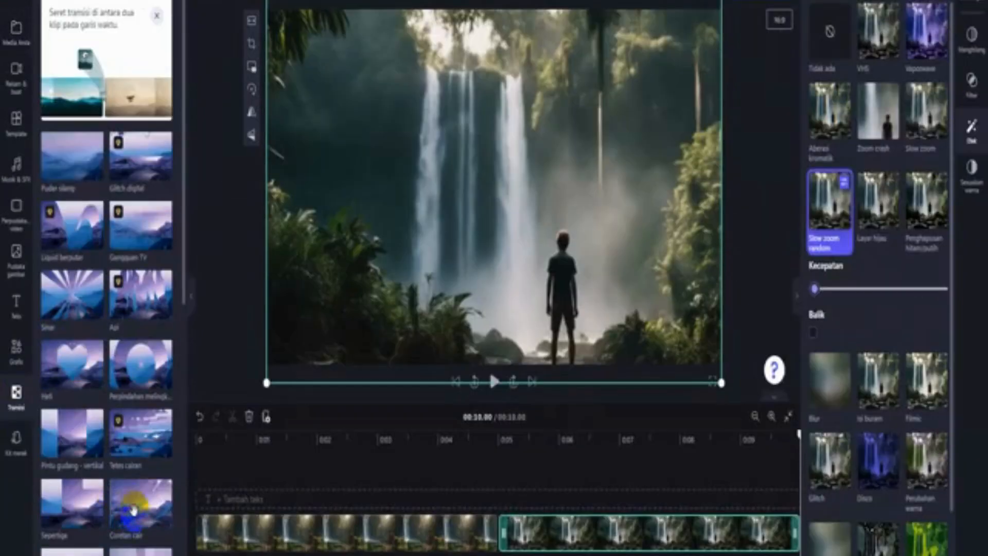
{"action": "left_click_drag", "start_coordinate": [135, 508], "coordinate": [495, 533]}
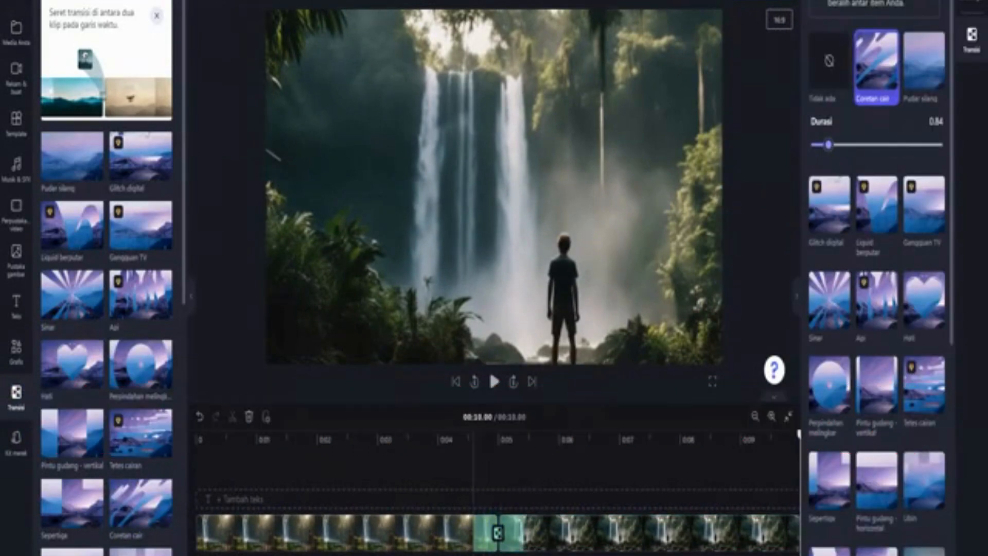
Place the 5z.png image at the end of the timeline, filling the whole frame, with the "Slow zoom random" effect
{"action": "scroll", "coordinate": [495, 533], "scroll_direction": "right", "scroll_amount": 3}
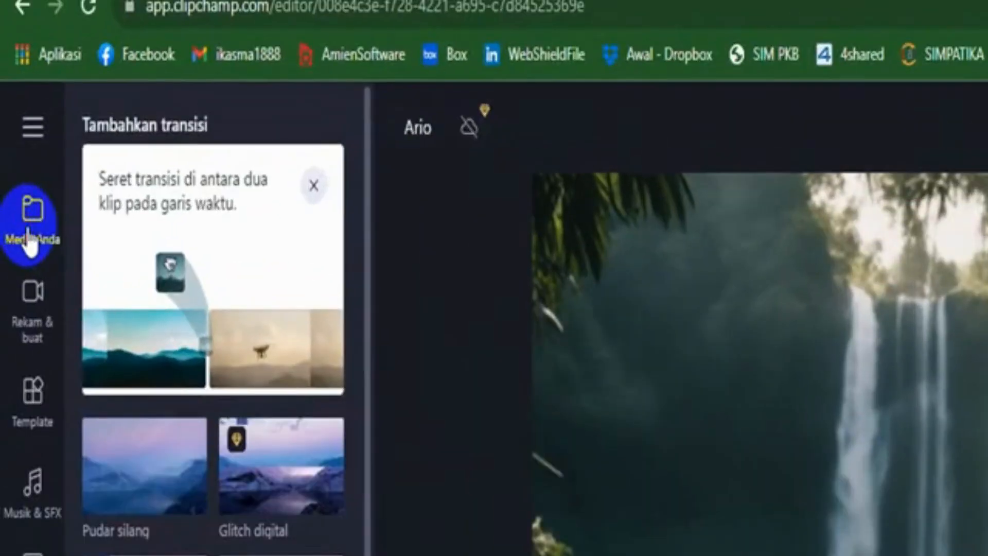
{"action": "left_click", "coordinate": [16, 80]}
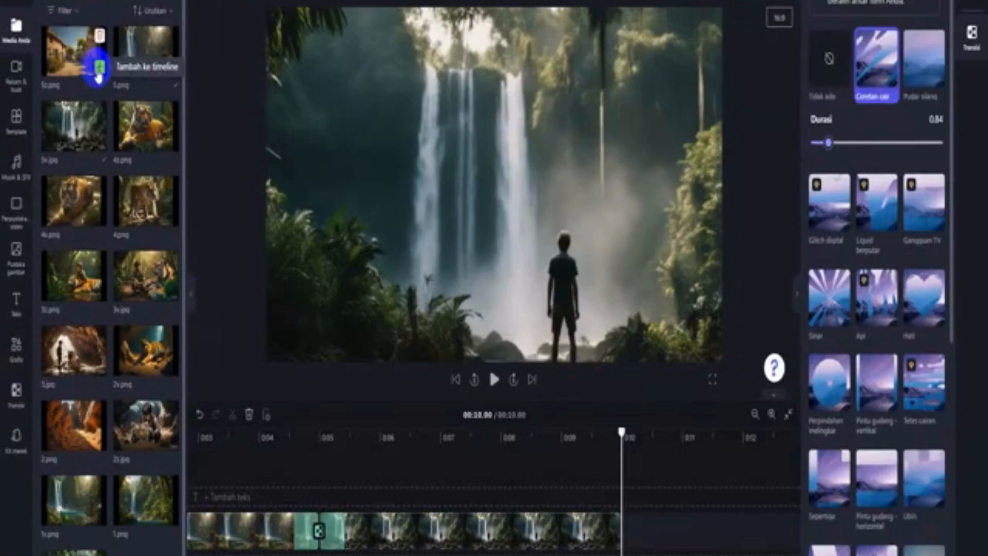
{"action": "left_click", "coordinate": [98, 110]}
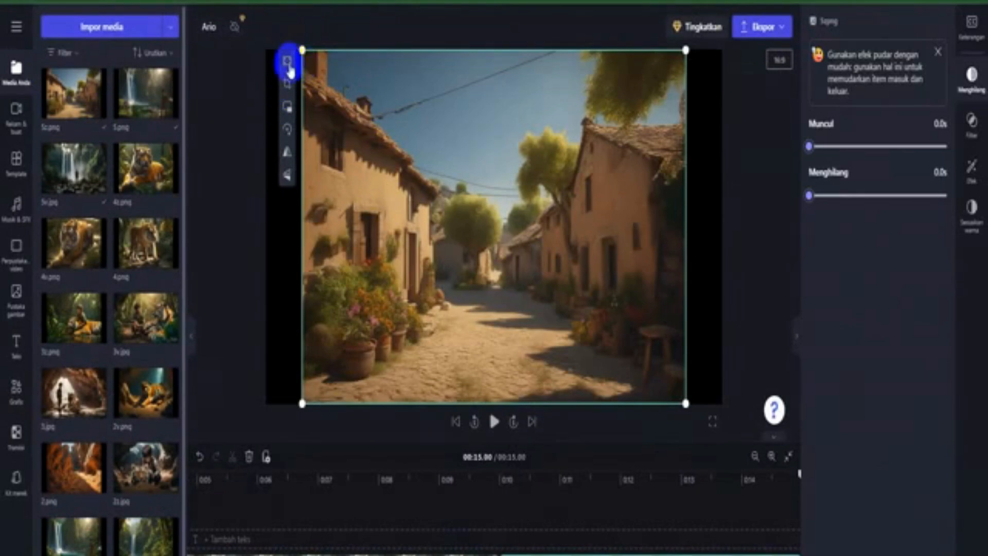
{"action": "left_click", "coordinate": [289, 64]}
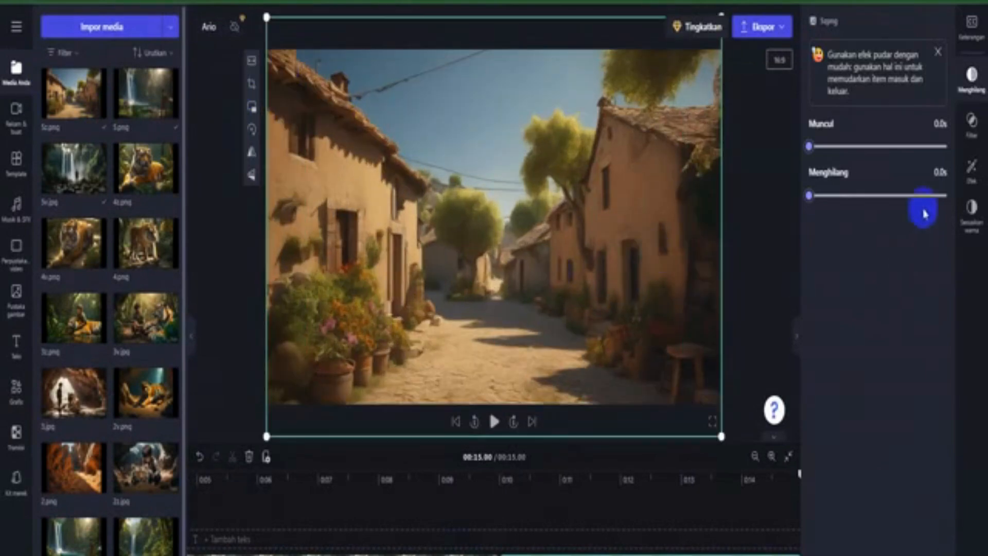
{"action": "left_click", "coordinate": [970, 181]}
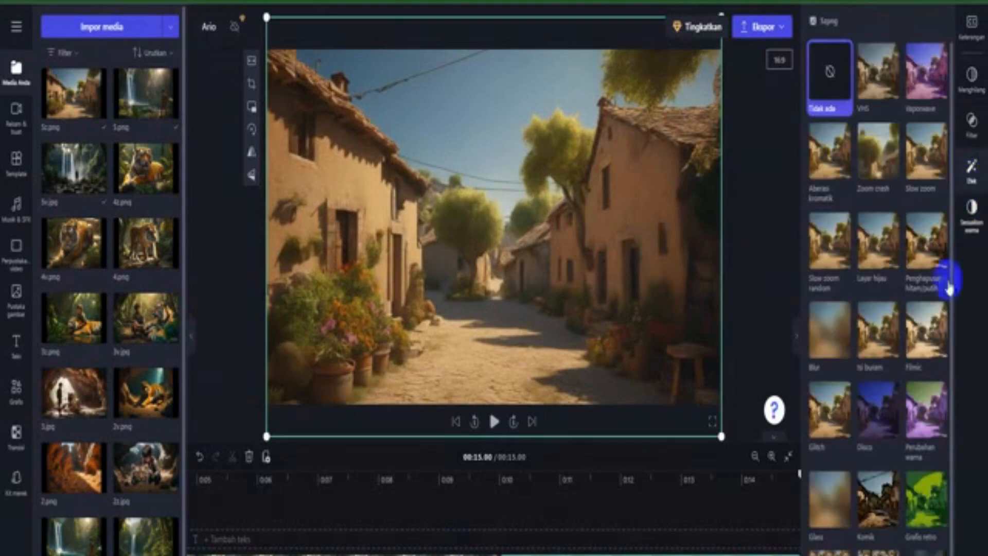
{"action": "left_click", "coordinate": [830, 265]}
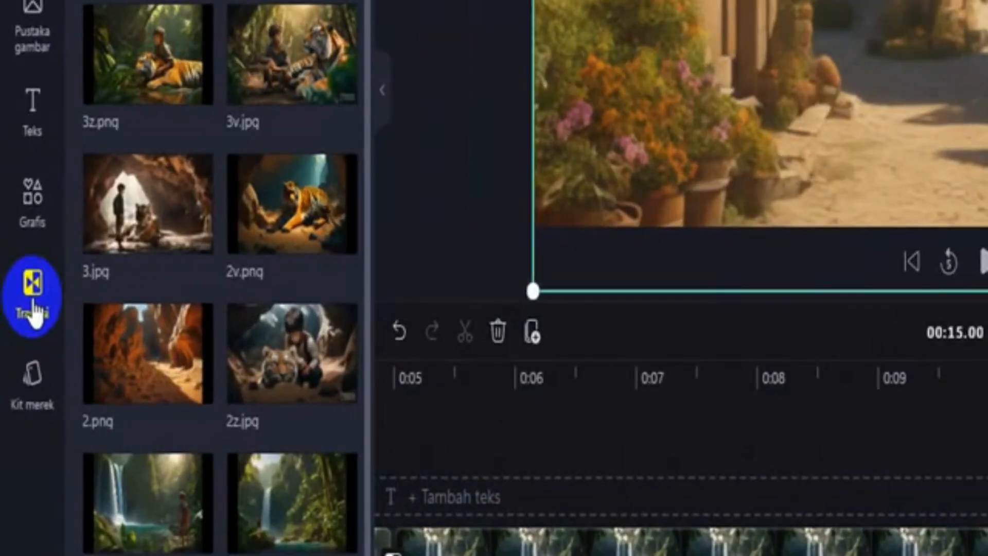
Add the "Muncul glitch" transition between the 5v.jpg and 5z.png clips and play back the start of the video
{"action": "left_click", "coordinate": [32, 298]}
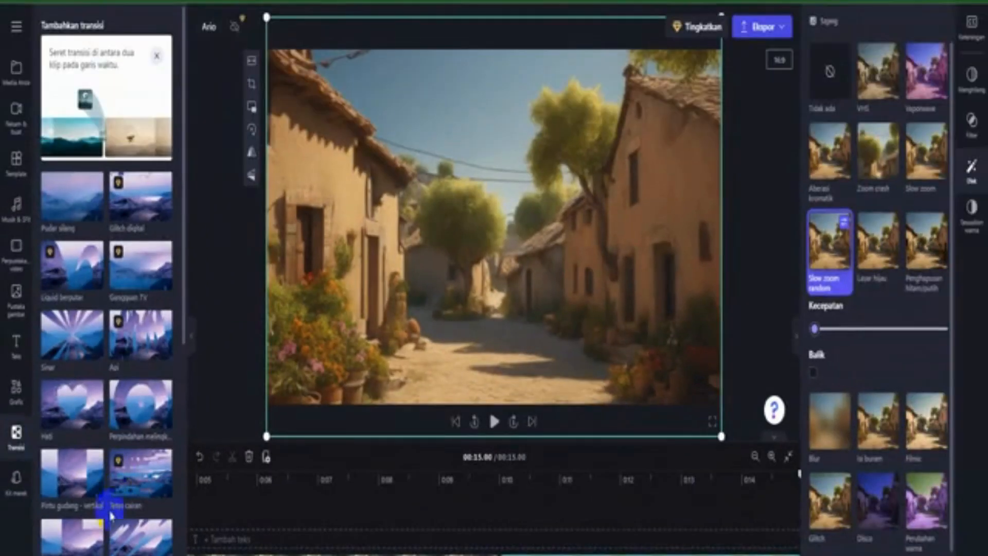
{"action": "scroll", "coordinate": [208, 446], "scroll_direction": "down", "scroll_amount": 2}
{"action": "scroll", "coordinate": [106, 525], "scroll_direction": "down", "scroll_amount": 3}
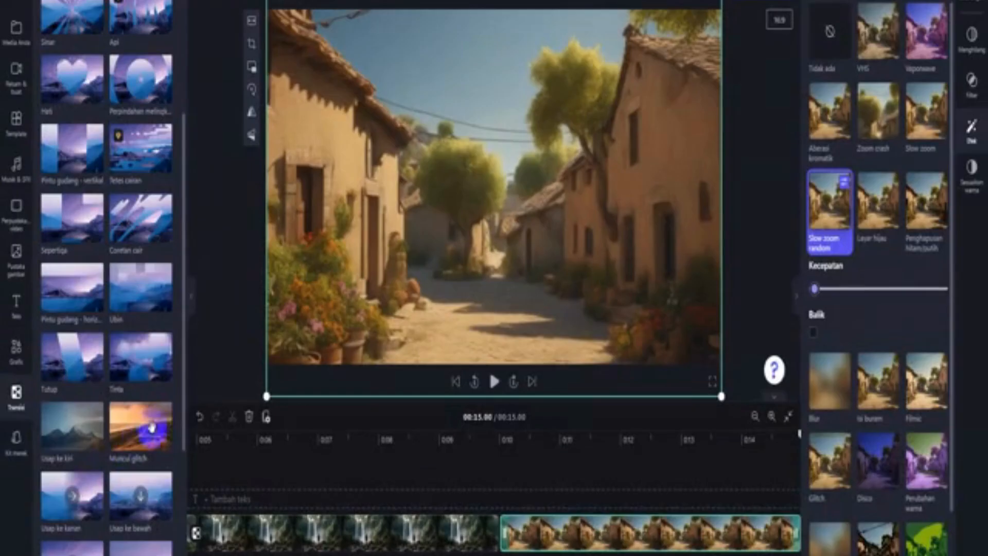
{"action": "left_click_drag", "start_coordinate": [137, 468], "coordinate": [505, 535]}
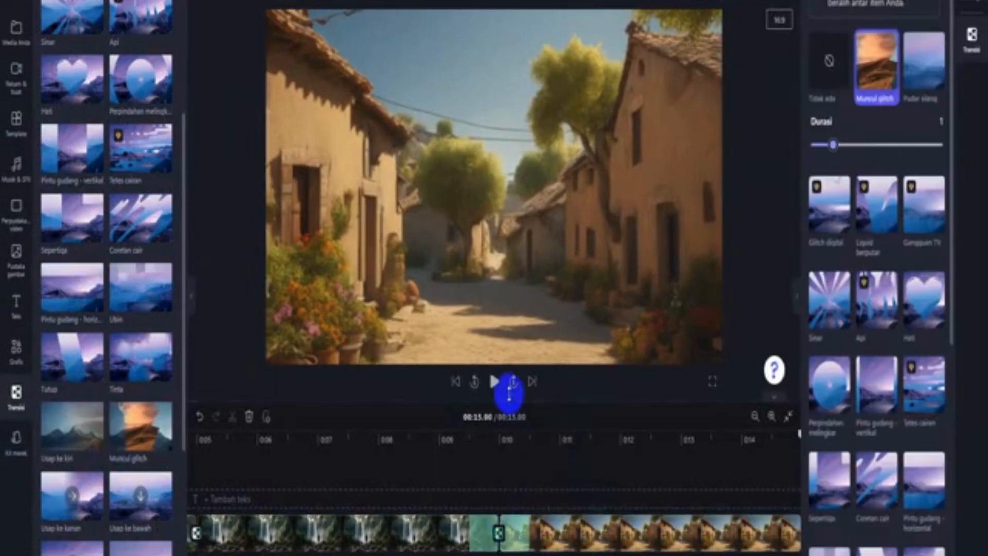
{"action": "left_click", "coordinate": [492, 385]}
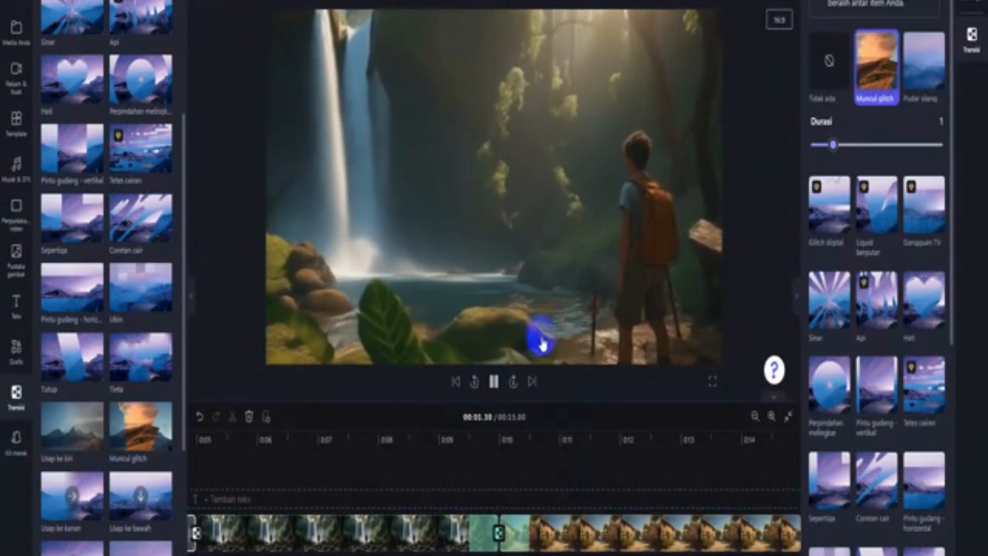
{"action": "left_click", "coordinate": [491, 381]}
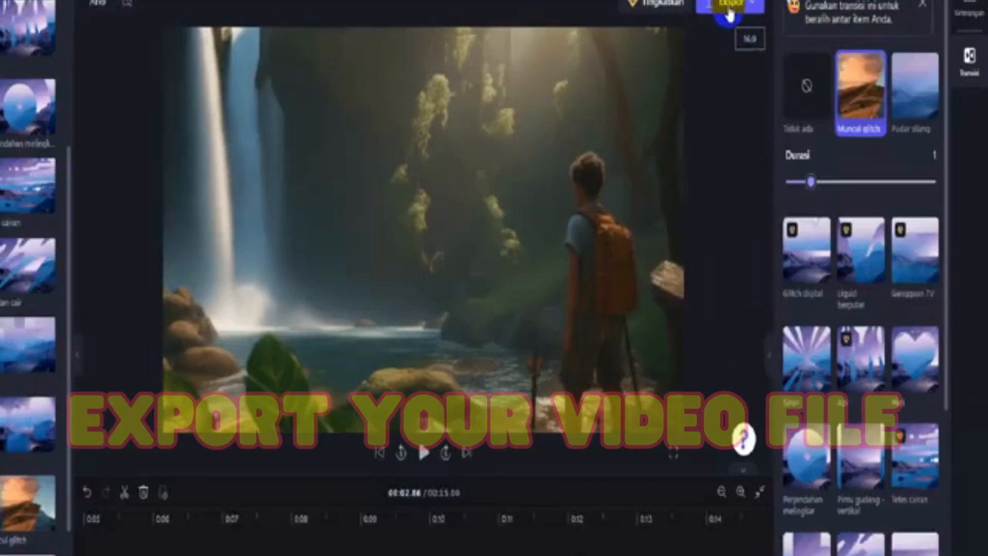
Export the three-image video at 720p and return to editing the project
{"action": "left_click", "coordinate": [533, 99]}
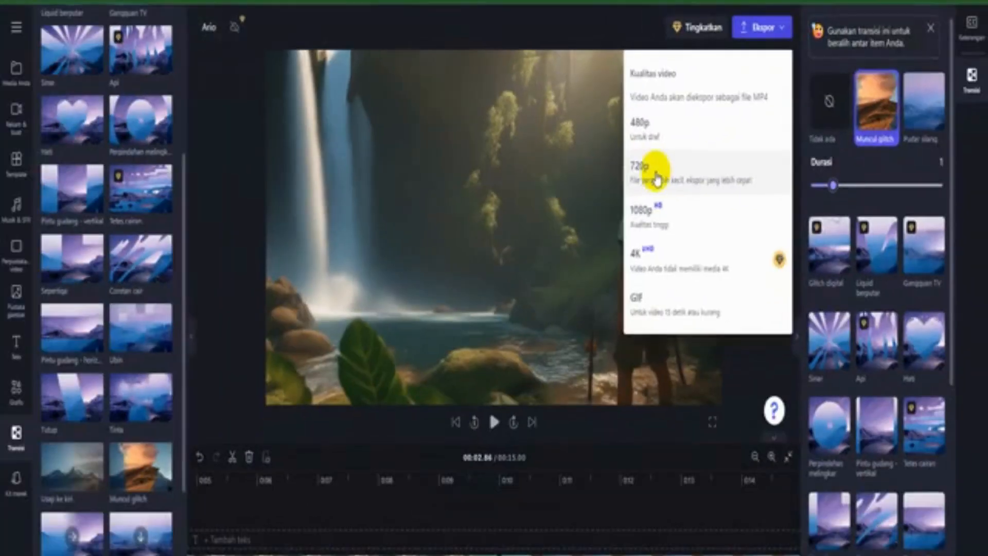
{"action": "left_click", "coordinate": [495, 310]}
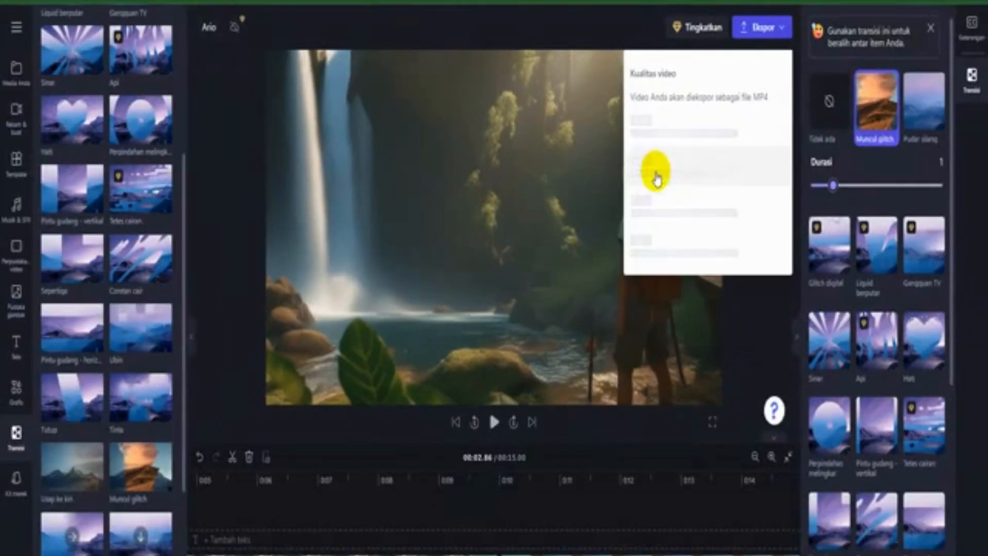
{"action": "left_click", "coordinate": [511, 269]}
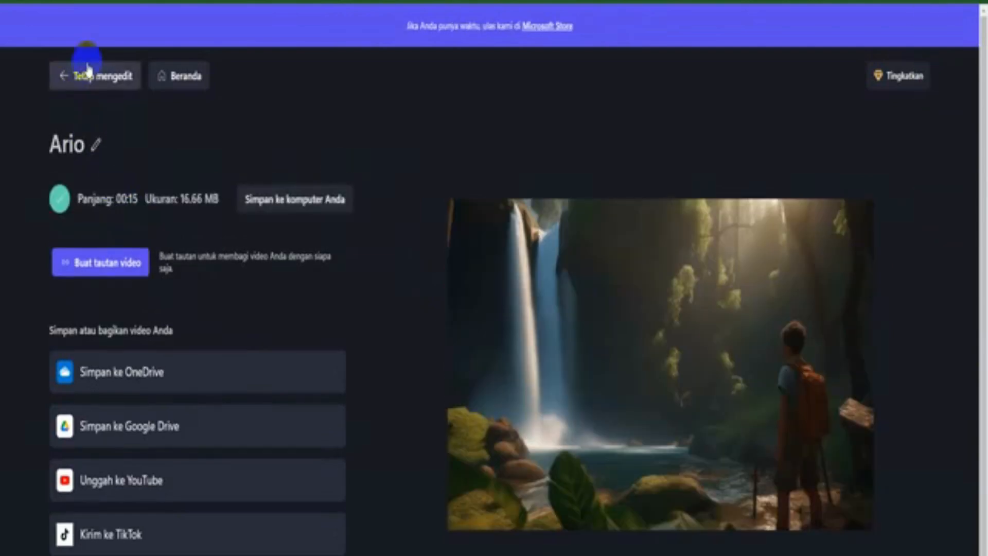
{"action": "left_click", "coordinate": [90, 77]}
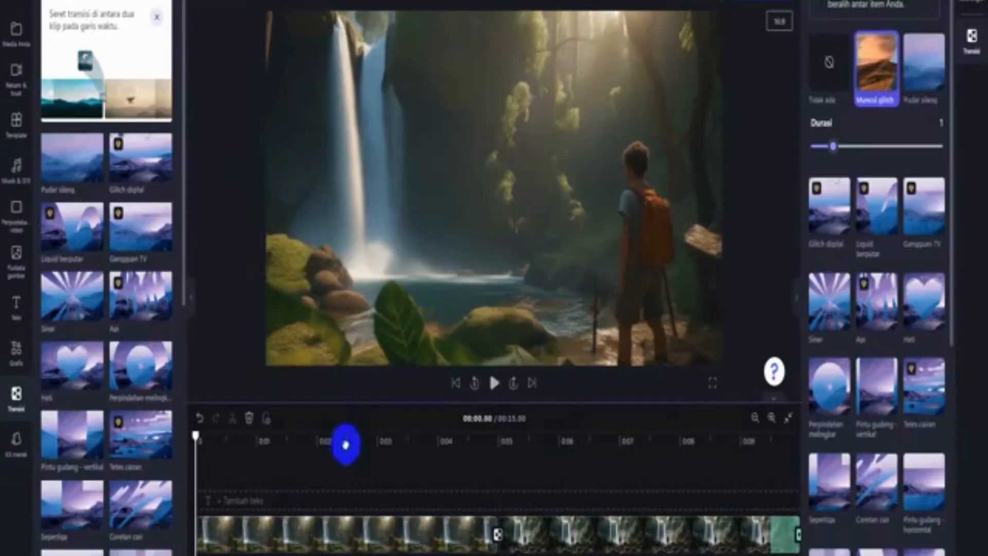
Delete all the image clips from the timeline
{"action": "left_click", "coordinate": [320, 538]}
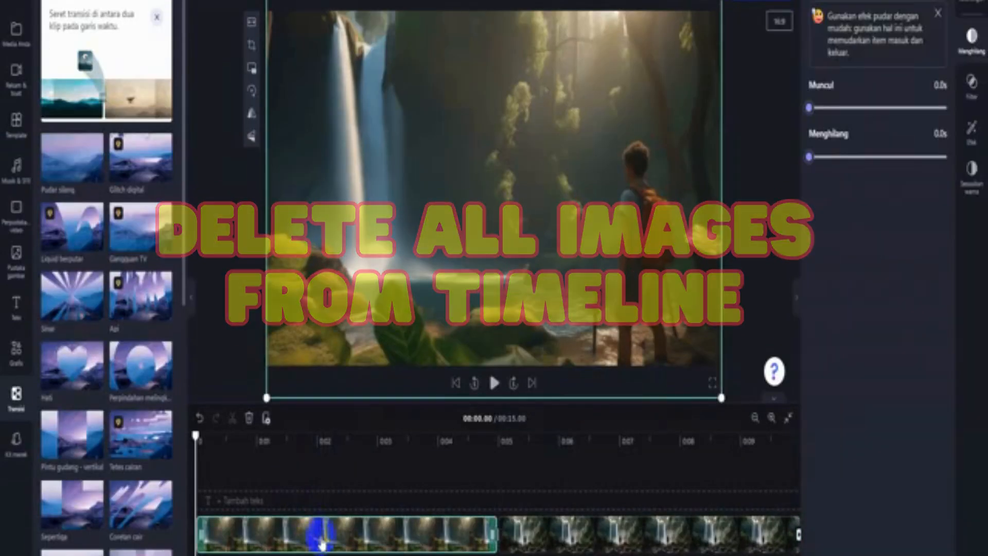
{"action": "left_click", "coordinate": [530, 540], "text": "shift"}
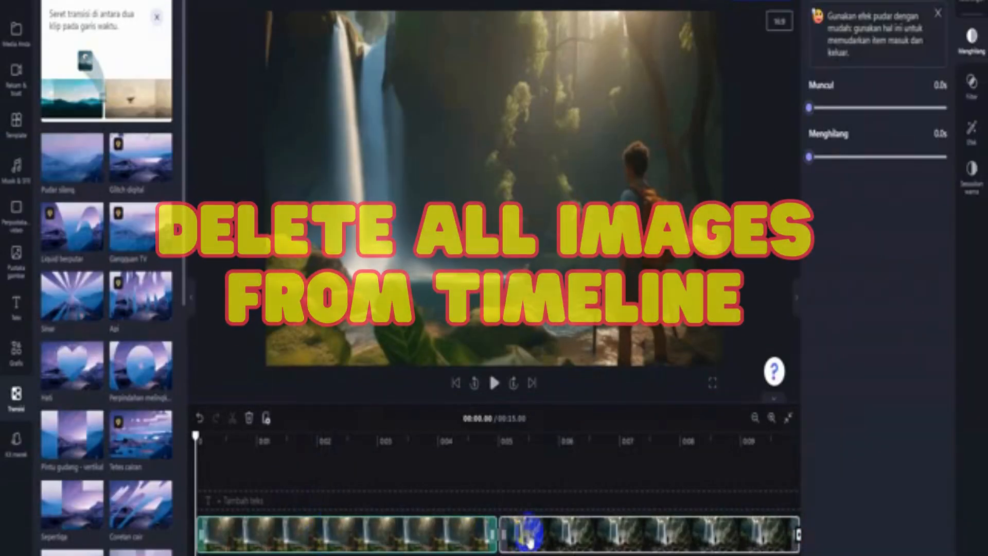
{"action": "key", "text": "Delete"}
{"action": "left_click", "coordinate": [382, 523]}
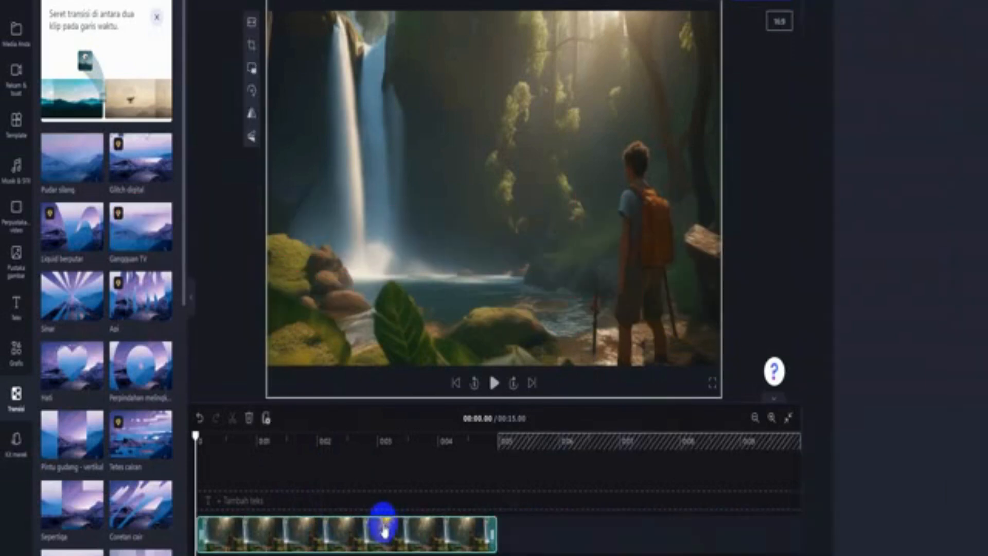
{"action": "key", "text": "Delete"}
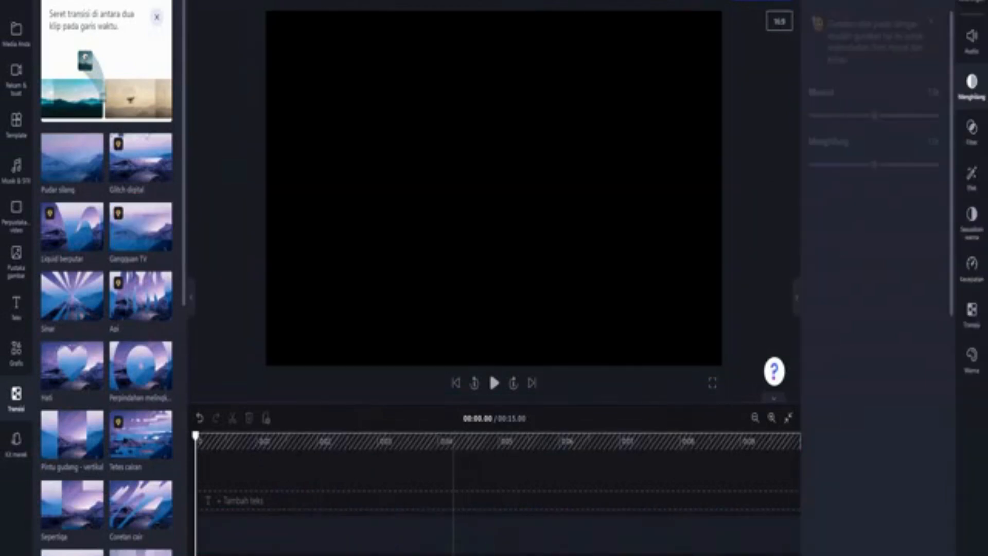
{"action": "left_click", "coordinate": [566, 528]}
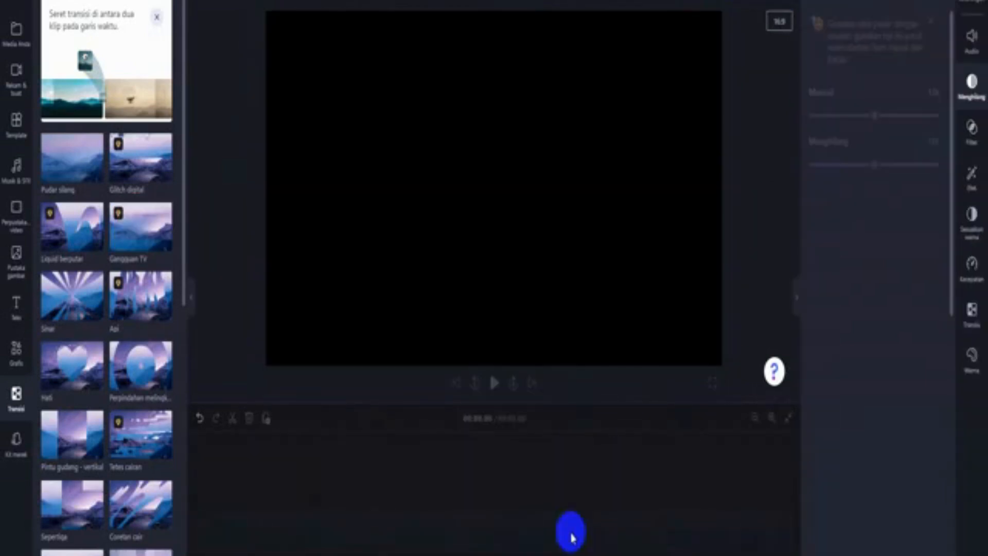
Start a media import and look through the image folder for other scene images
{"action": "left_click", "coordinate": [15, 75]}
{"action": "left_click", "coordinate": [103, 35]}
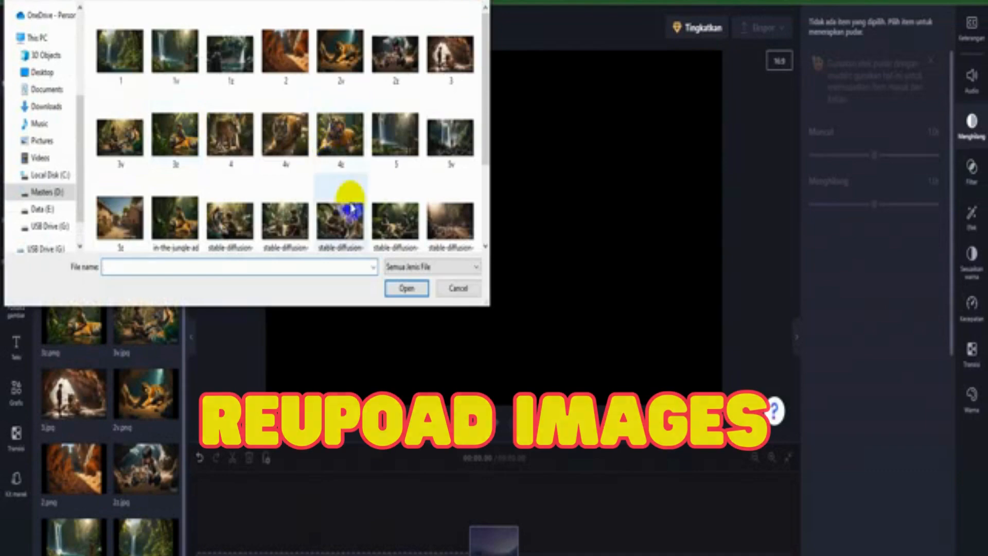
{"action": "scroll", "coordinate": [346, 202], "scroll_direction": "down", "scroll_amount": 1}
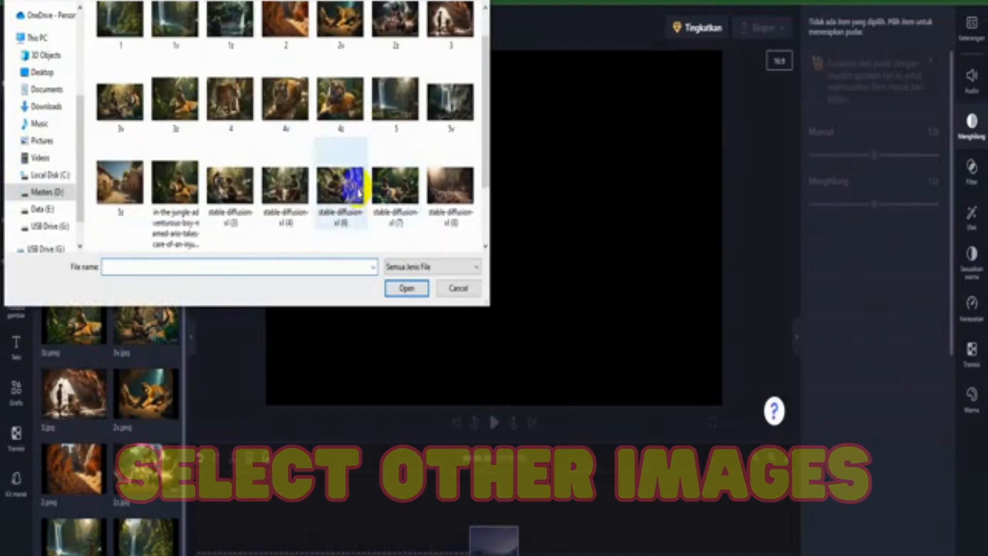
{"action": "scroll", "coordinate": [288, 185], "scroll_direction": "down", "scroll_amount": 2}
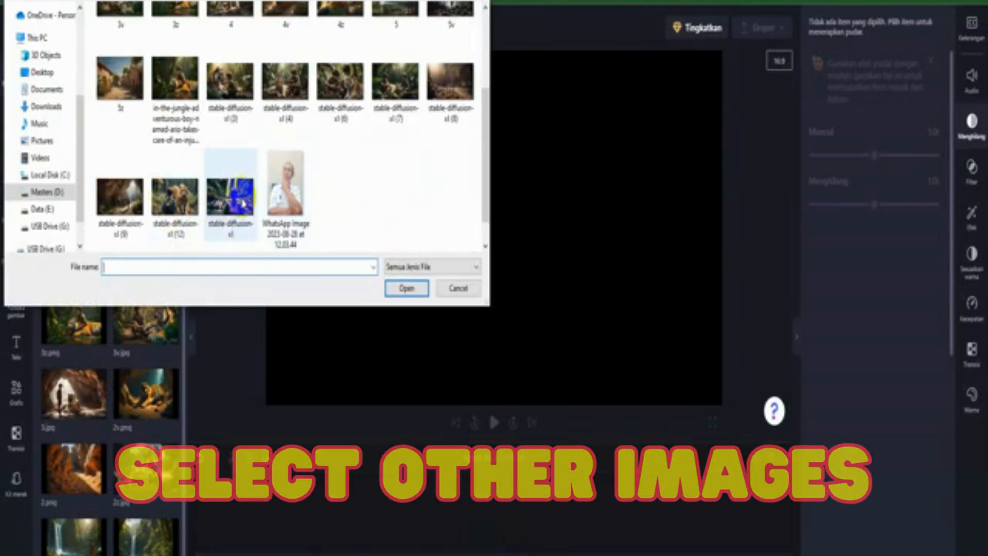
{"action": "scroll", "coordinate": [238, 200], "scroll_direction": "up", "scroll_amount": 3}
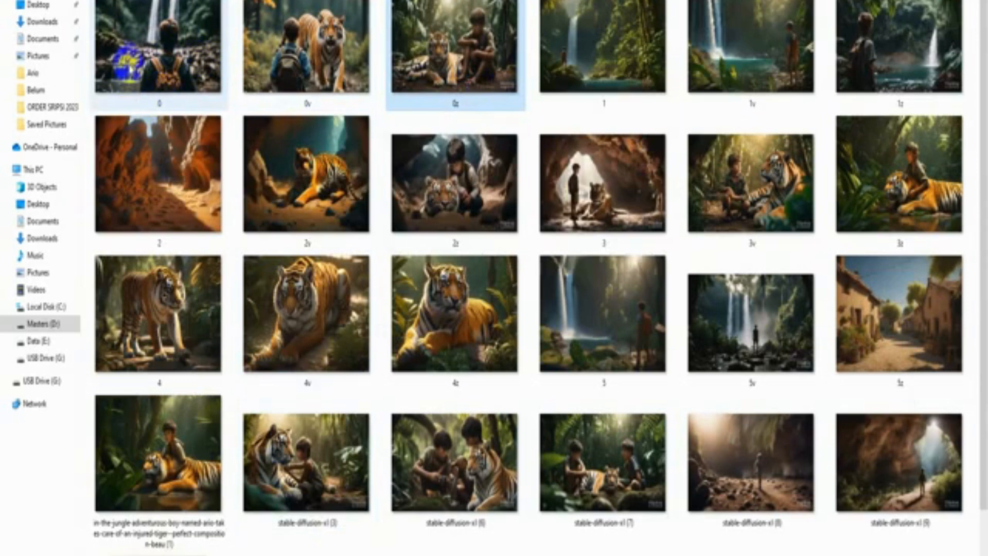
Import the images 0, 0v and 0z from the image folder into the project media
{"action": "left_click", "coordinate": [145, 48]}
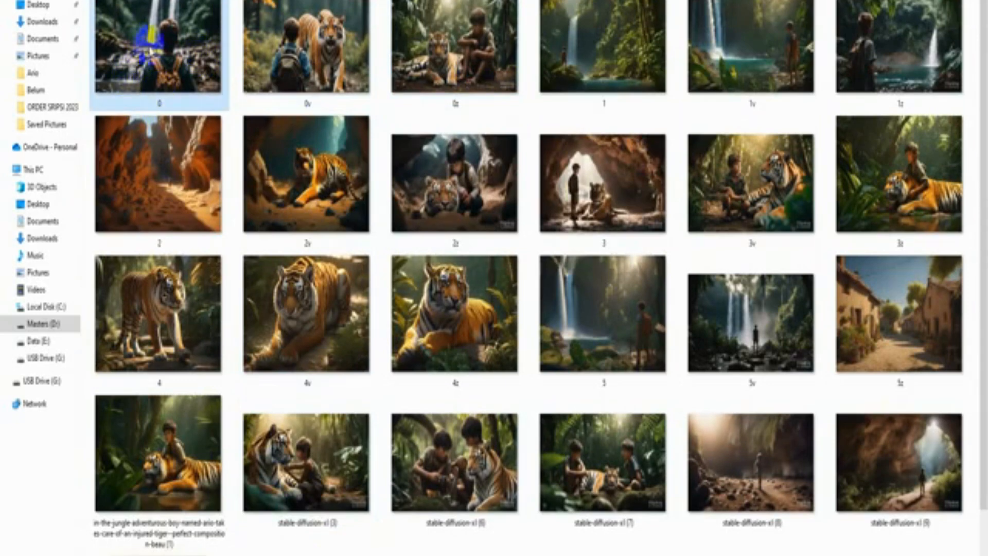
{"action": "key", "text": "shift+Right"}
{"action": "key", "text": "shift+Right"}
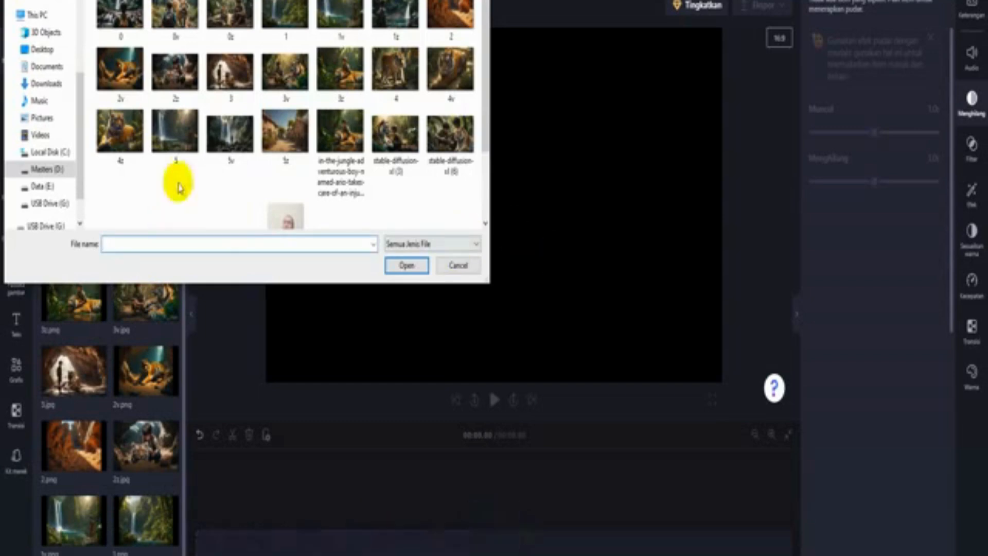
{"action": "left_click", "coordinate": [216, 131]}
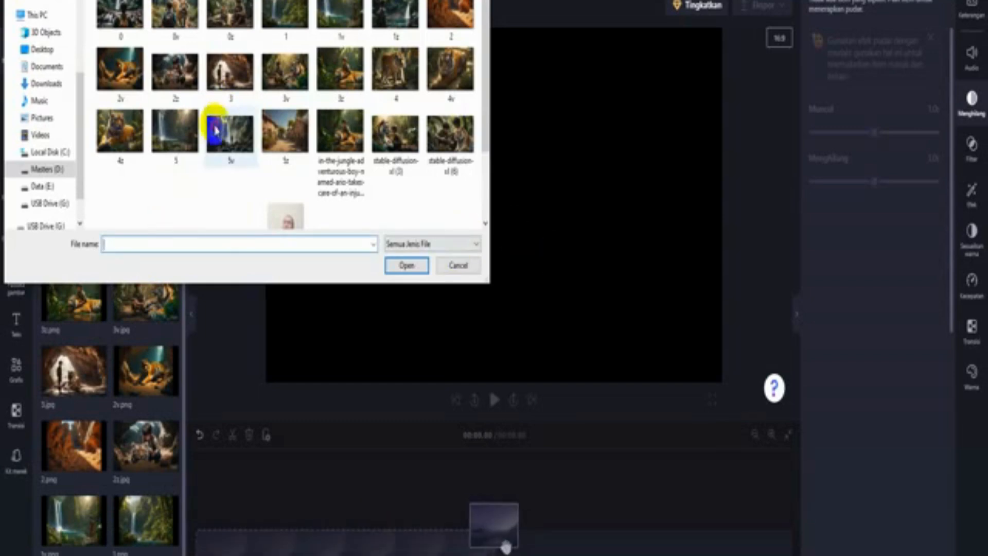
{"action": "left_click", "coordinate": [129, 23]}
{"action": "left_click", "coordinate": [180, 21], "text": "ctrl"}
{"action": "left_click", "coordinate": [226, 28], "text": "ctrl"}
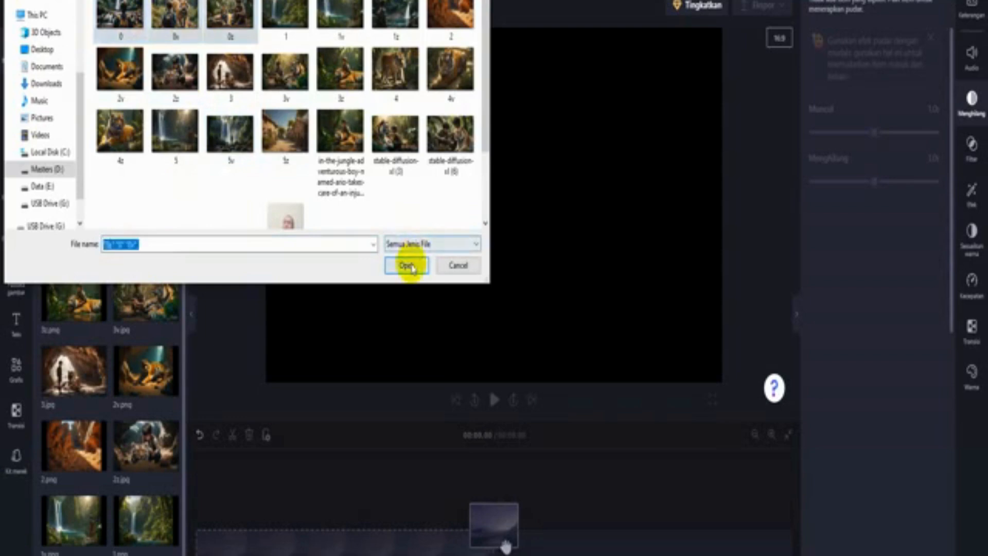
{"action": "left_click", "coordinate": [409, 265]}
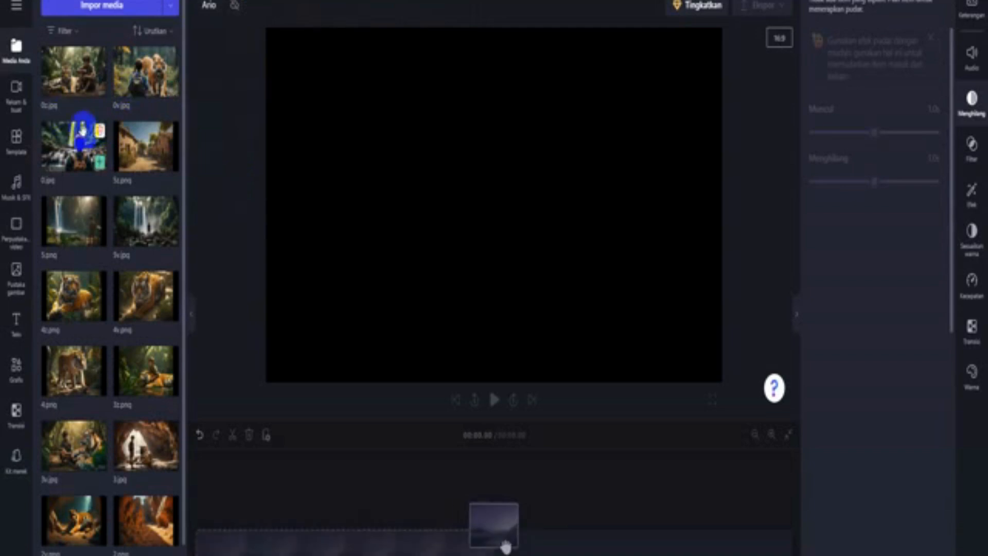
Add 0.jpg to the timeline and crop its right, bottom and left edges to cut off the Clipdrop watermark
{"action": "left_click", "coordinate": [99, 163]}
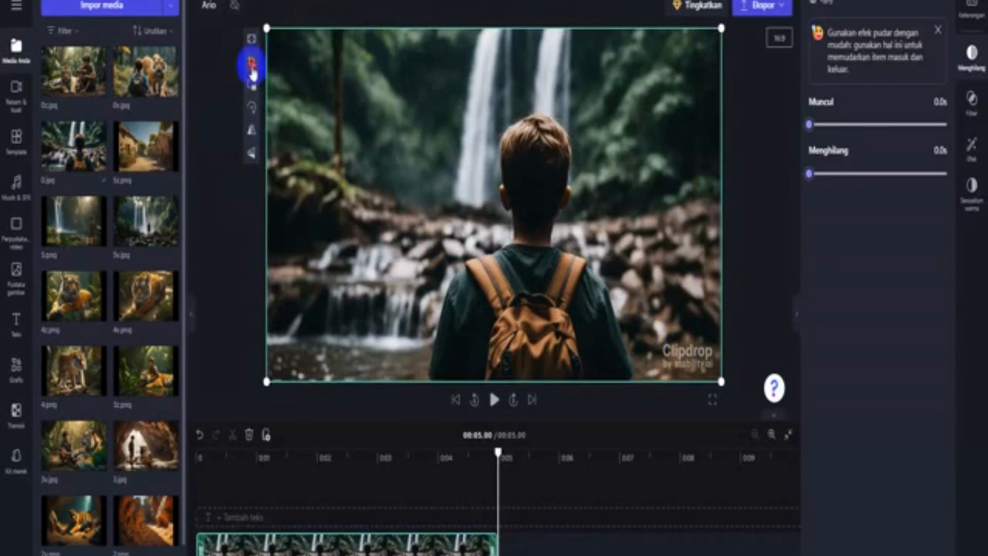
{"action": "left_click", "coordinate": [252, 70]}
{"action": "left_click_drag", "start_coordinate": [719, 380], "coordinate": [701, 343]}
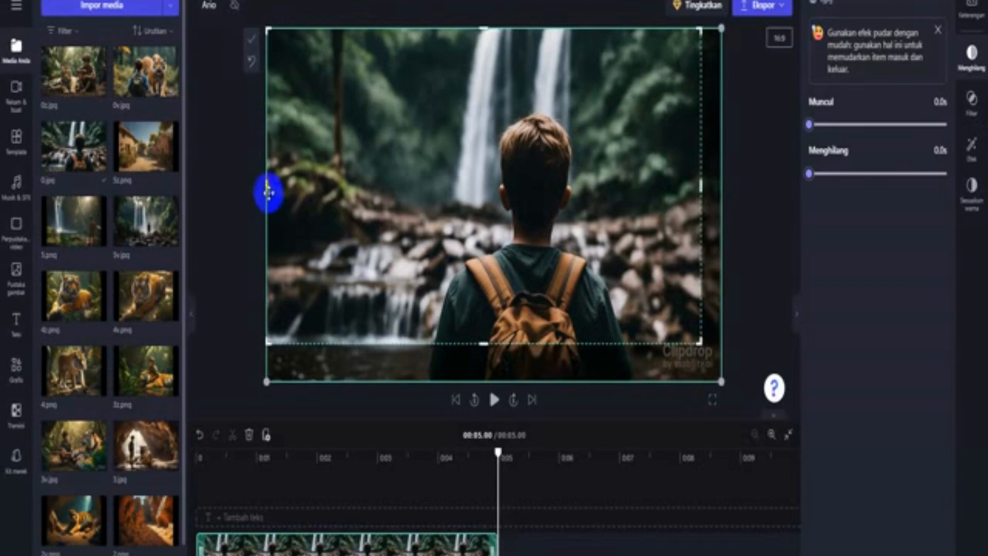
{"action": "left_click_drag", "start_coordinate": [267, 186], "coordinate": [320, 192]}
{"action": "left_click", "coordinate": [188, 309]}
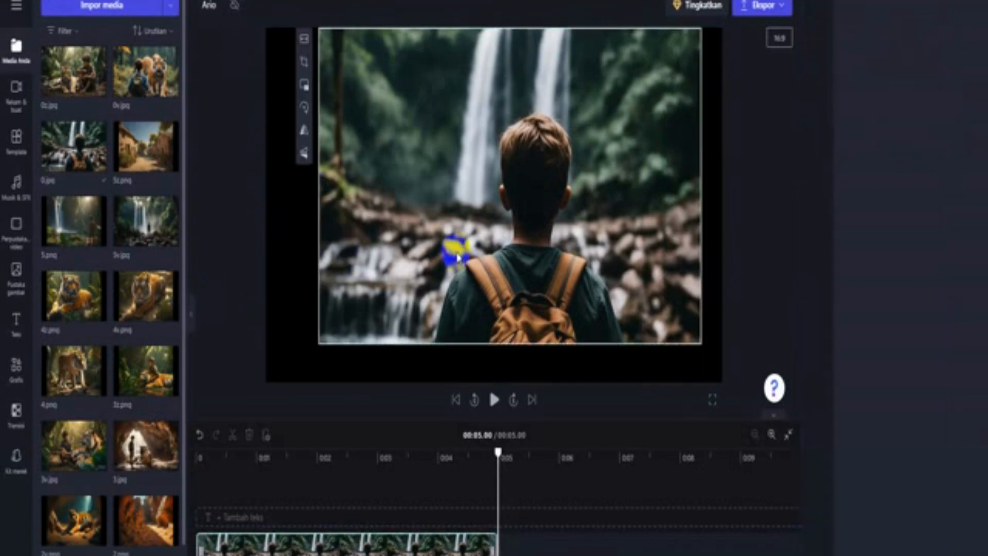
Make the cropped 0.jpg clip fill the frame and apply the "Slow zoom random" effect
{"action": "left_click", "coordinate": [304, 47]}
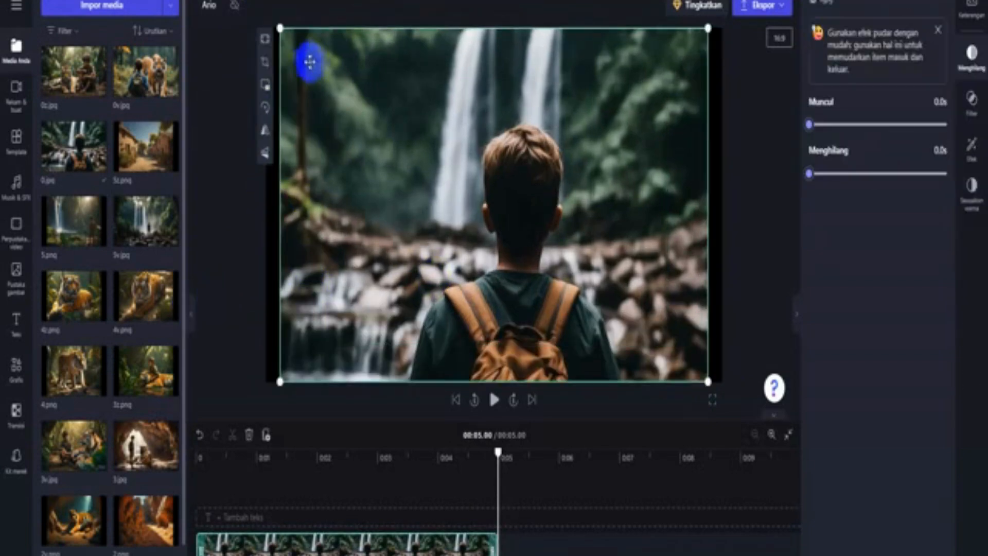
{"action": "left_click", "coordinate": [265, 41]}
{"action": "left_click", "coordinate": [980, 154]}
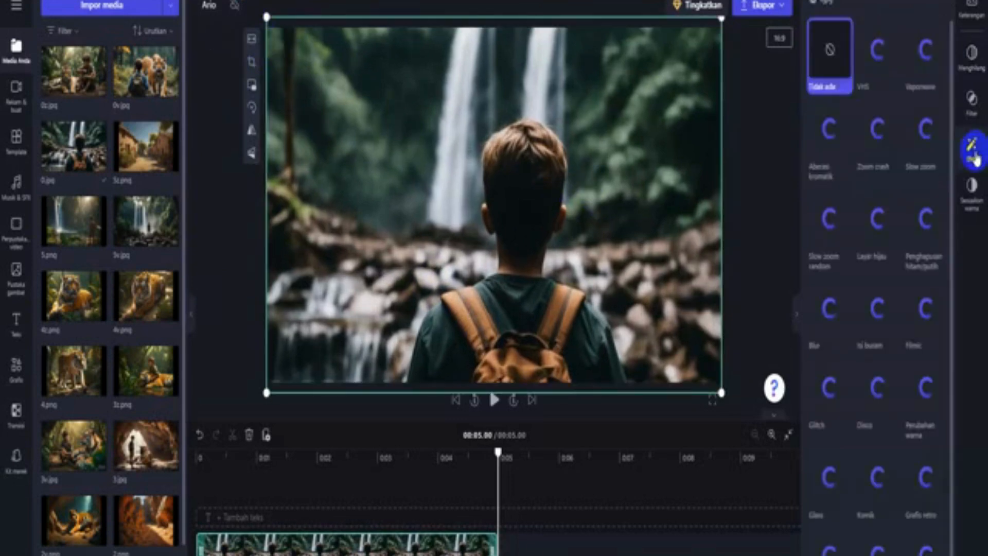
{"action": "left_click", "coordinate": [830, 242]}
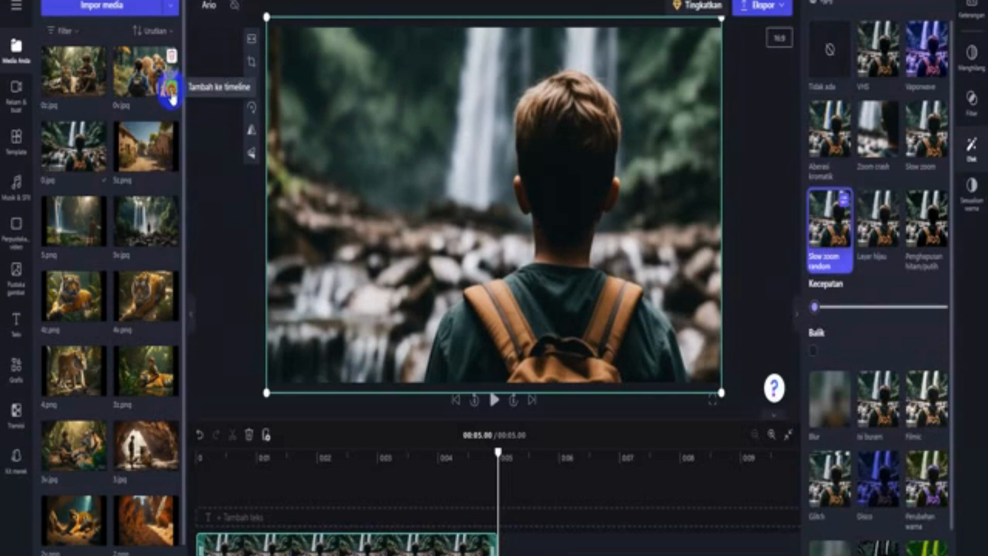
Add 0v.jpg to the timeline and crop its right and bottom edges to cut off the Clipdrop watermark
{"action": "left_click", "coordinate": [169, 86]}
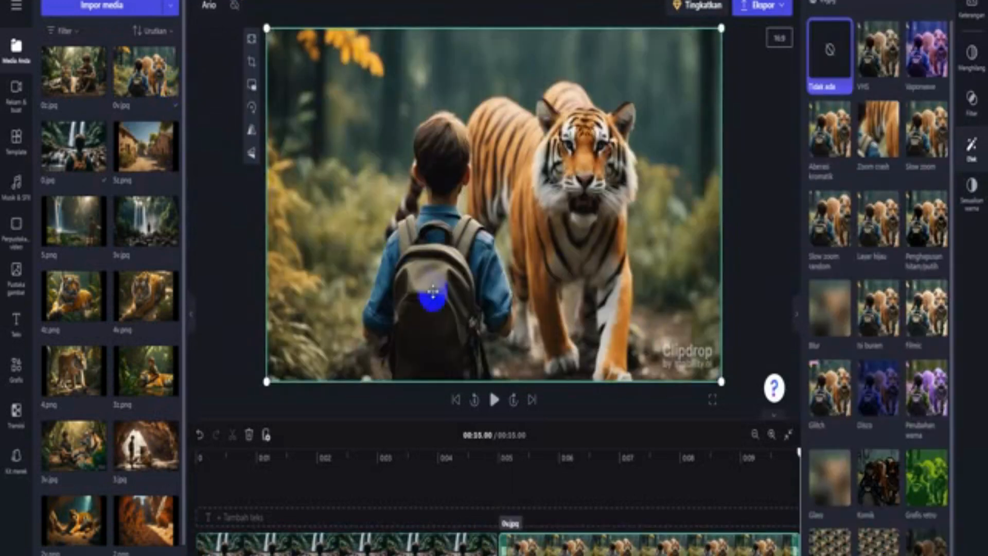
{"action": "left_click", "coordinate": [250, 69]}
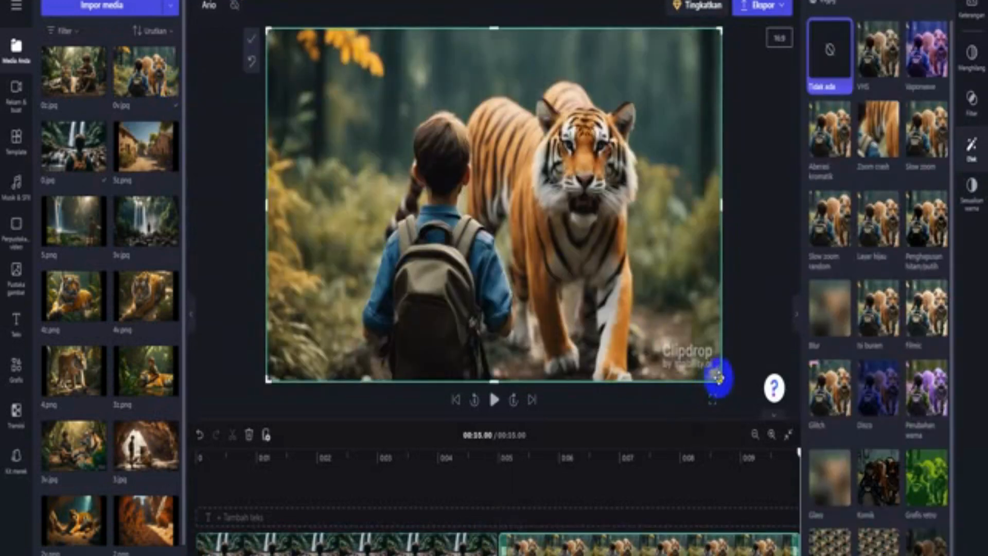
{"action": "left_click_drag", "start_coordinate": [720, 378], "coordinate": [665, 360]}
{"action": "left_click", "coordinate": [744, 353]}
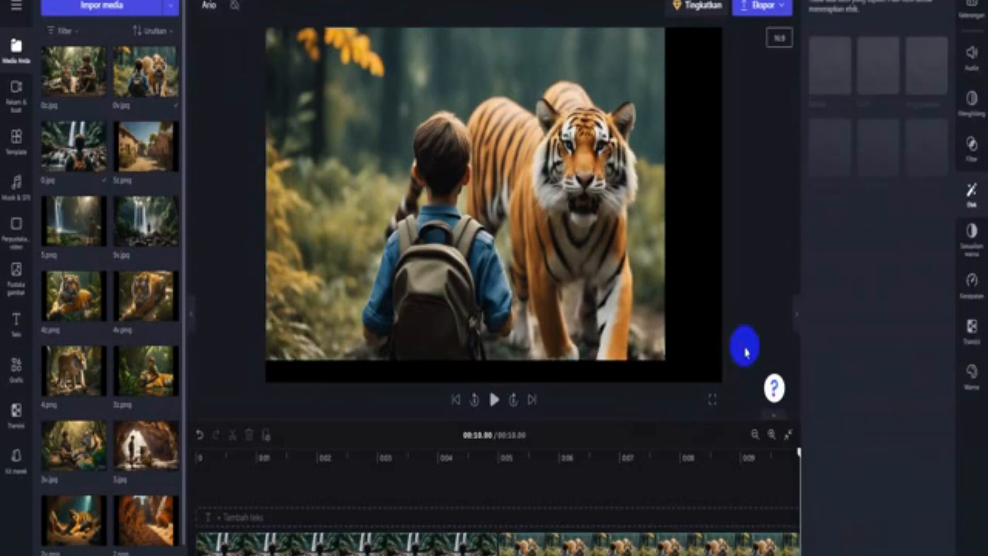
Make the cropped 0v.jpg clip fill the frame and apply the "Slow zoom random" effect
{"action": "left_click", "coordinate": [332, 99]}
{"action": "left_click", "coordinate": [251, 44]}
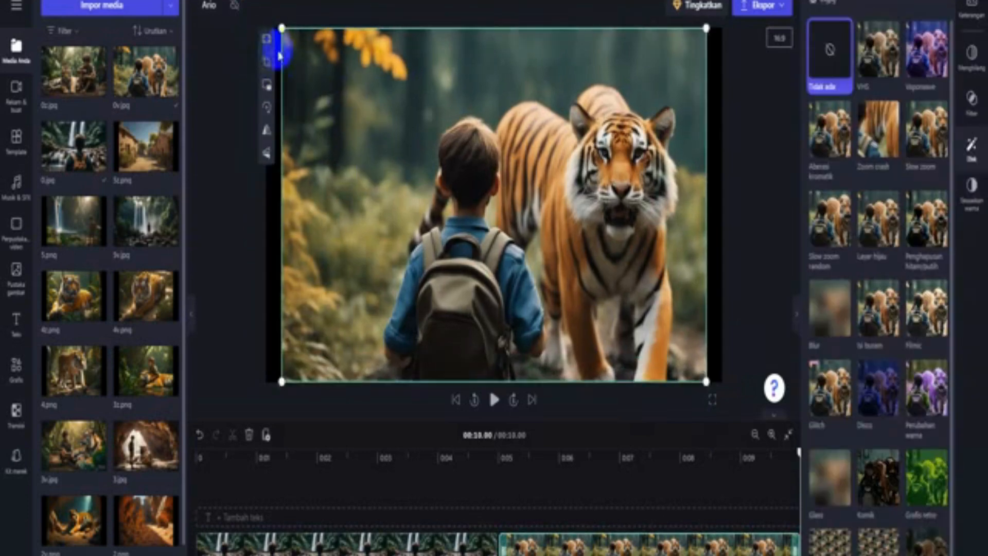
{"action": "left_click", "coordinate": [267, 44]}
{"action": "left_click", "coordinate": [824, 242]}
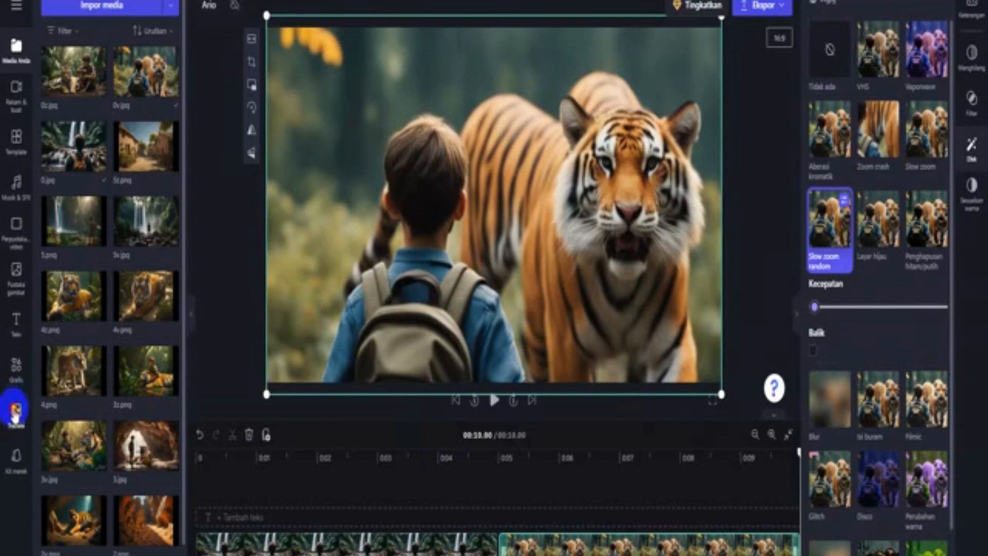
Add the "Perpindahan melingkar" transition between the 0.jpg and 0v.jpg clips
{"action": "left_click", "coordinate": [15, 412]}
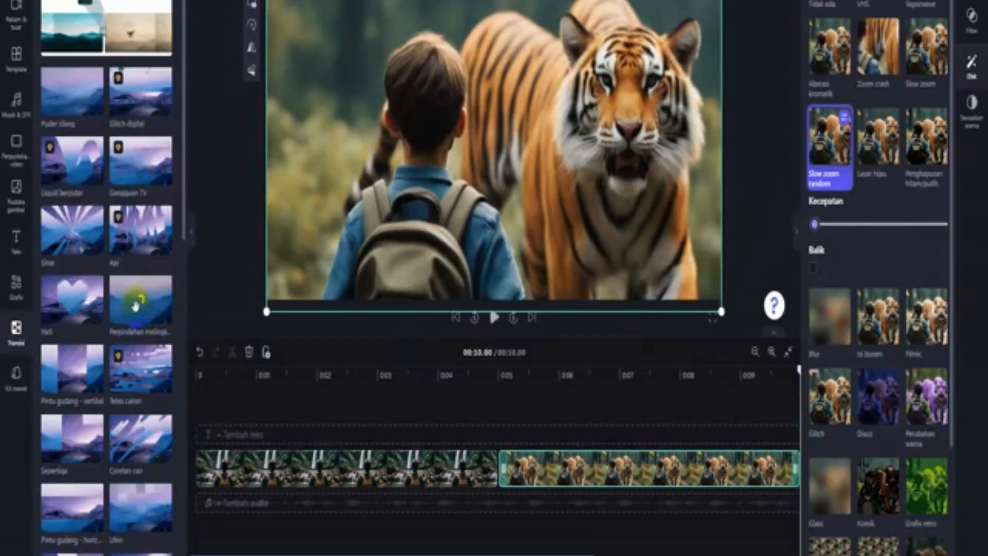
{"action": "left_click_drag", "start_coordinate": [138, 392], "coordinate": [491, 551]}
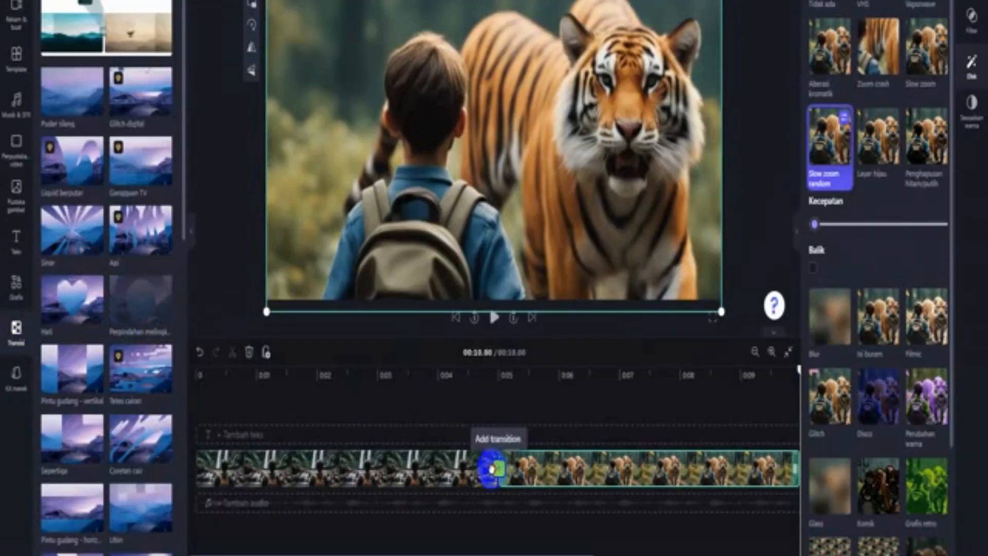
{"action": "left_click_drag", "start_coordinate": [491, 469], "coordinate": [493, 470]}
{"action": "left_click_drag", "start_coordinate": [414, 553], "coordinate": [664, 553]}
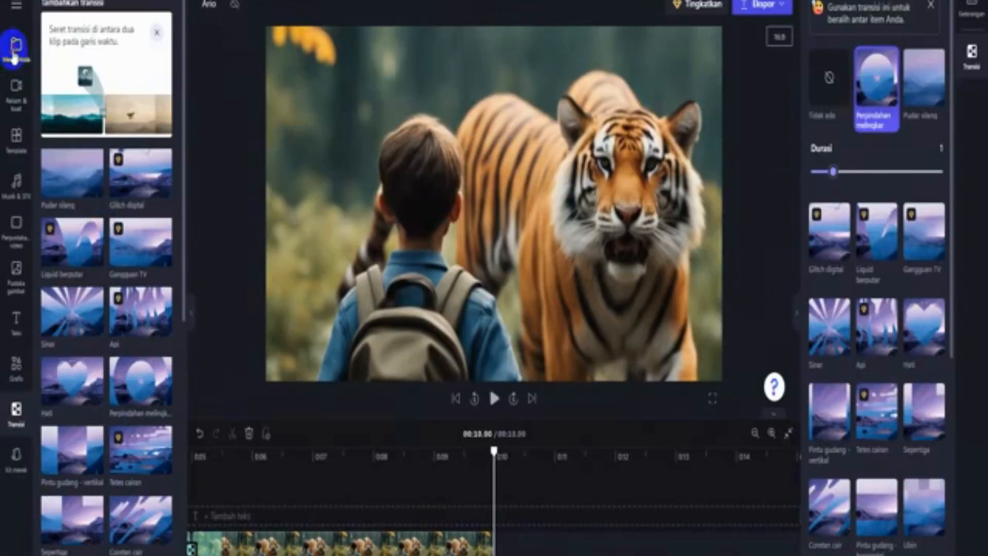
Add 0z.jpg to the timeline and crop its right and bottom edges to cut off the Clipdrop watermark
{"action": "left_click", "coordinate": [16, 49]}
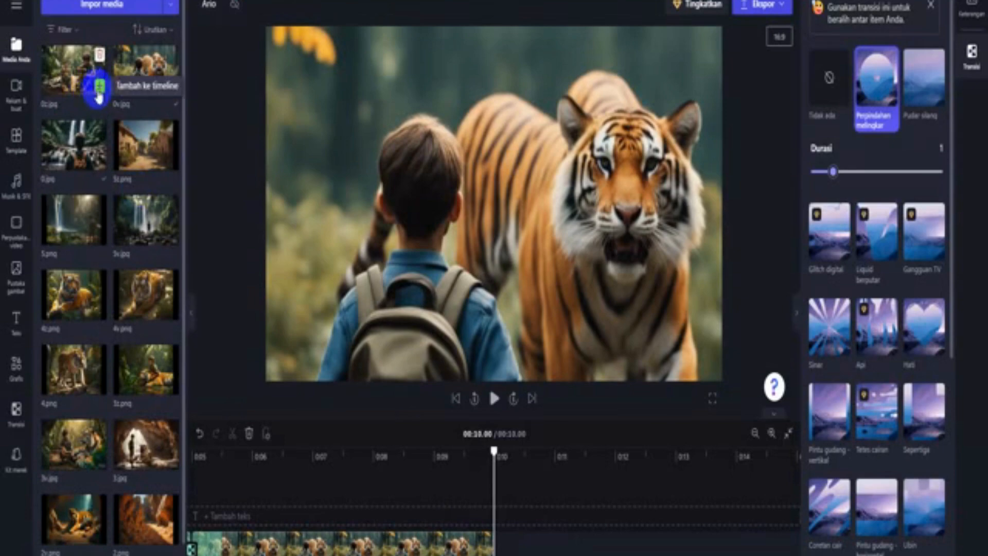
{"action": "left_click", "coordinate": [100, 87]}
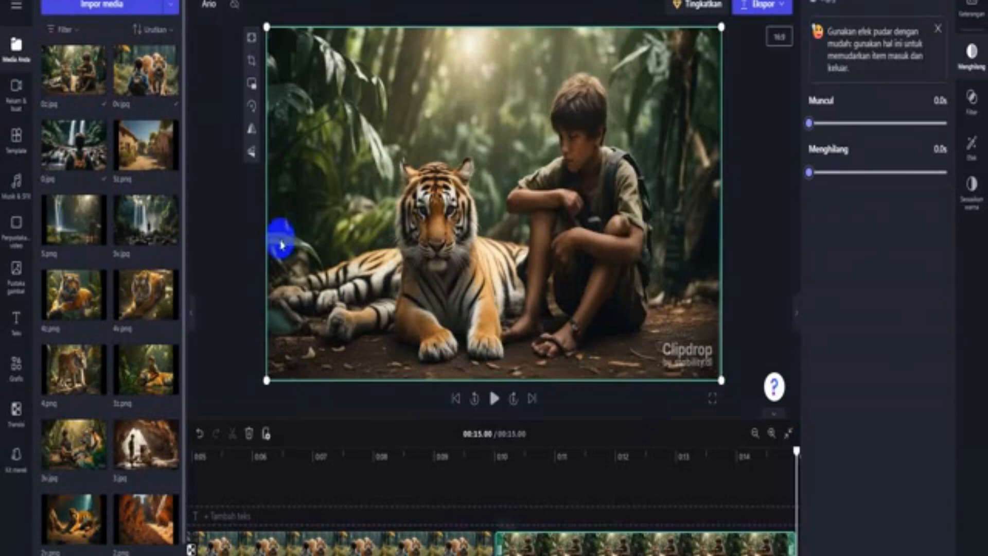
{"action": "left_click", "coordinate": [251, 68]}
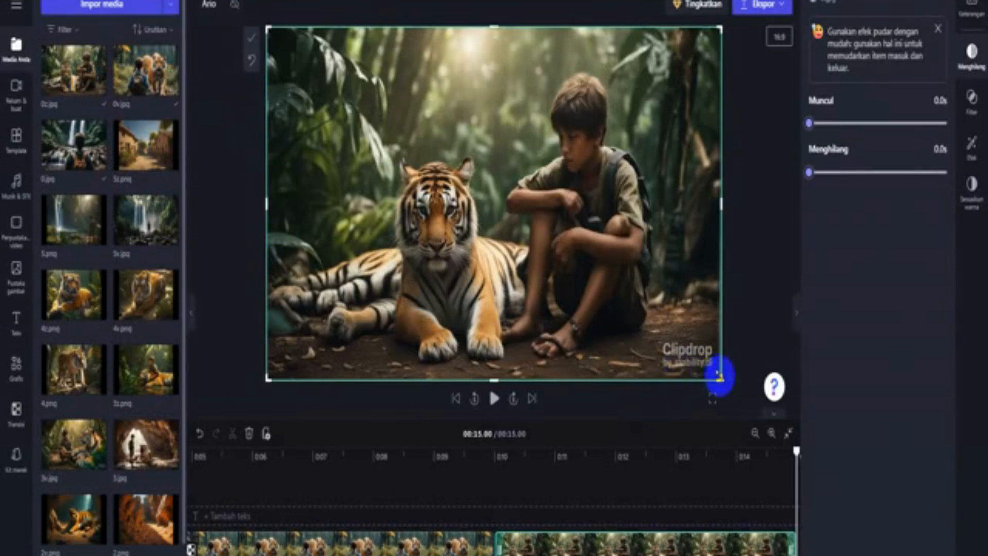
{"action": "left_click_drag", "start_coordinate": [719, 377], "coordinate": [666, 358]}
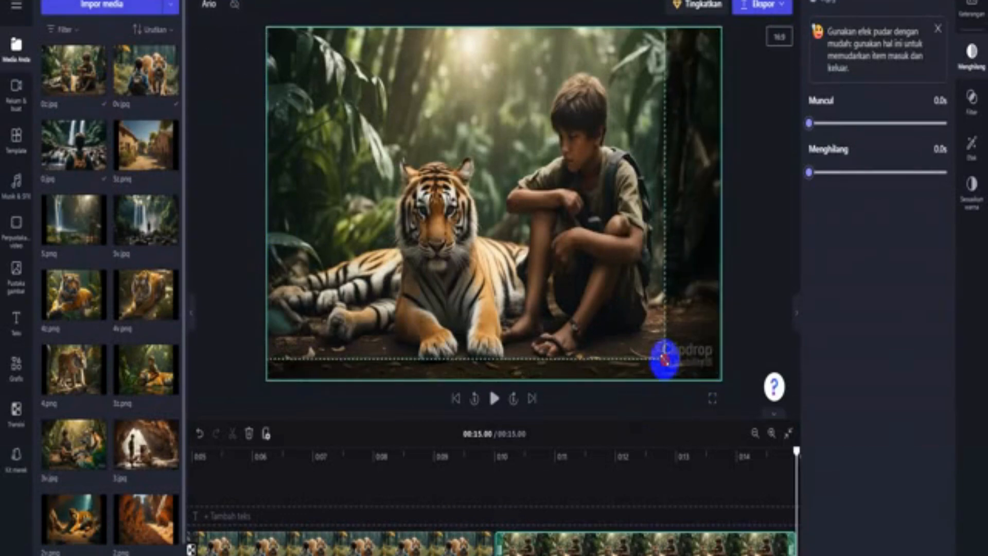
{"action": "left_click", "coordinate": [205, 326]}
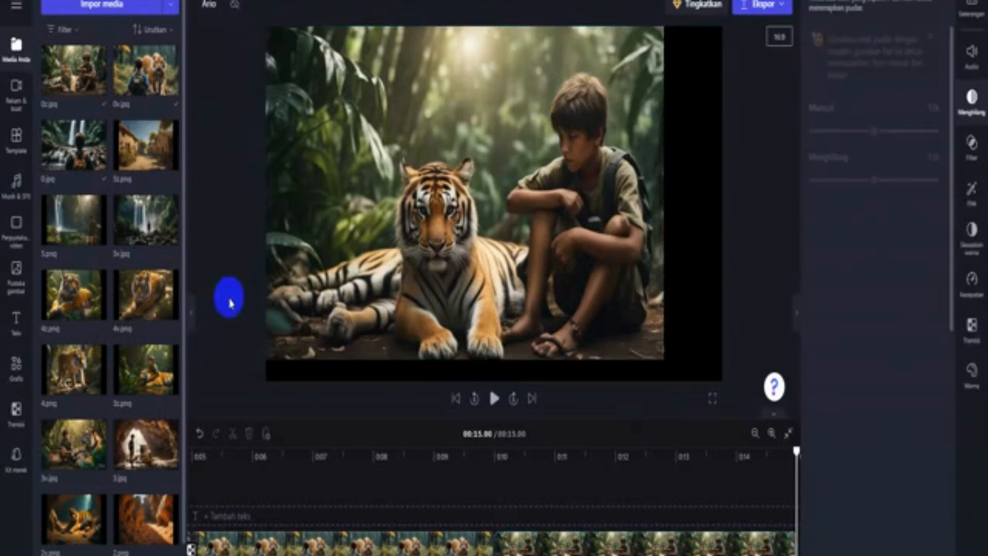
Make the cropped 0z.jpg clip fill the frame and apply the "Slow zoom random" effect
{"action": "left_click", "coordinate": [290, 208]}
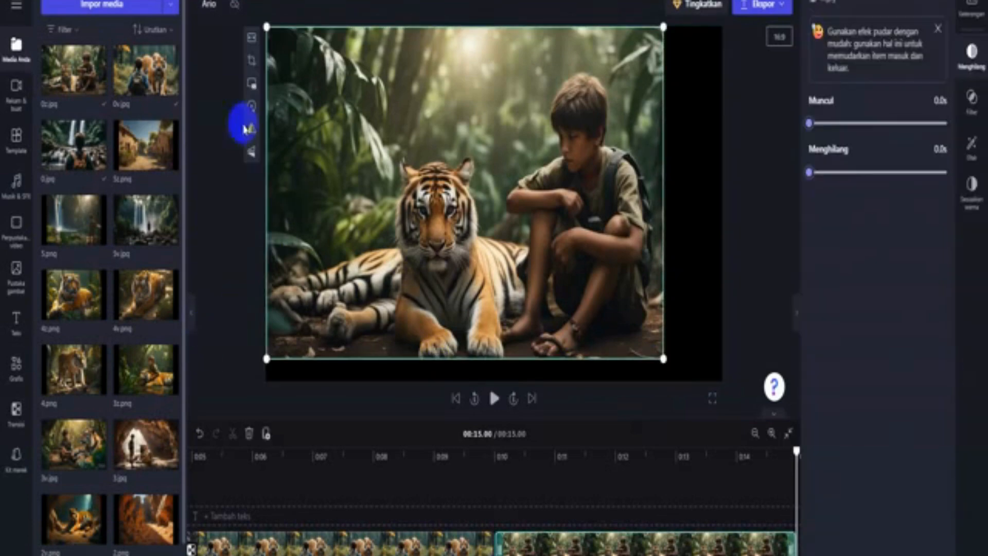
{"action": "left_click", "coordinate": [251, 49]}
{"action": "left_click", "coordinate": [268, 39]}
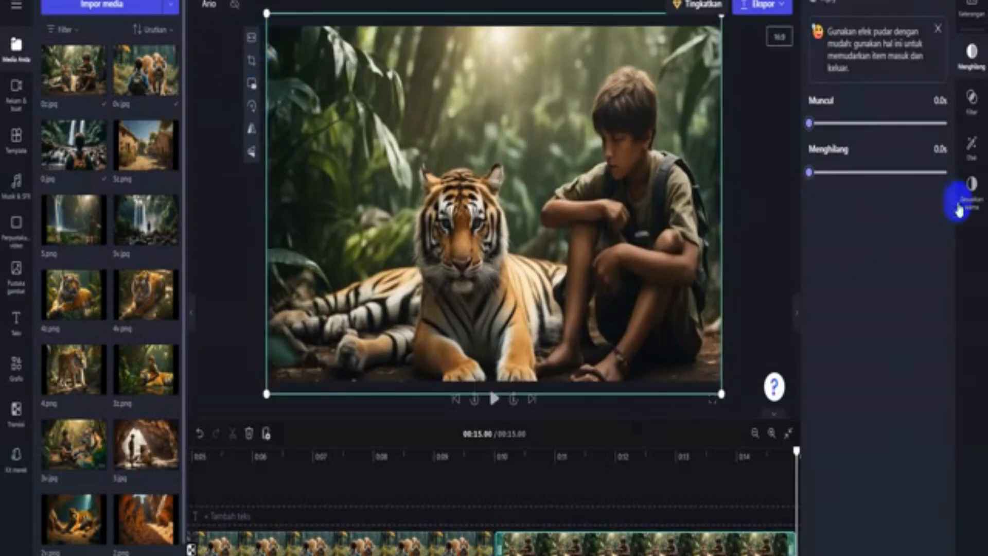
{"action": "left_click", "coordinate": [971, 149]}
{"action": "left_click", "coordinate": [823, 247]}
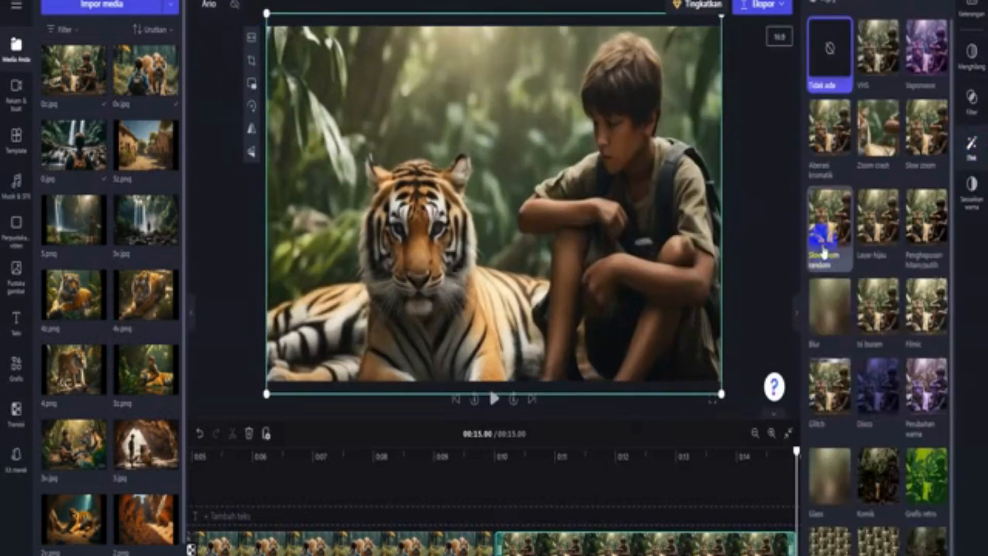
Add the "Coretan cair" transition between the 0v.jpg and 0z.jpg clips and play back the video
{"action": "left_click", "coordinate": [14, 414]}
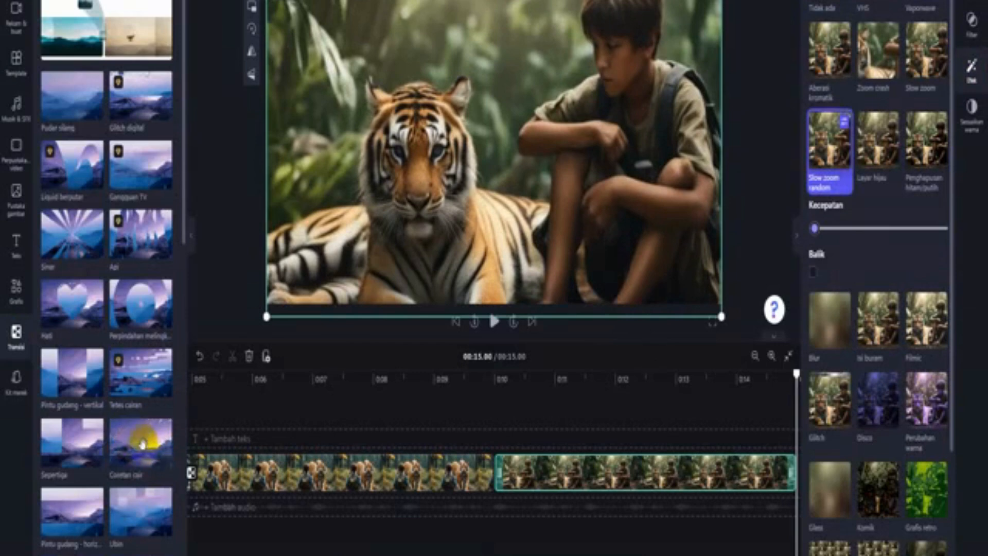
{"action": "mouse_move", "coordinate": [142, 444]}
{"action": "left_mouse_down"}
{"action": "mouse_move", "coordinate": [466, 445]}
{"action": "mouse_move", "coordinate": [507, 456]}
{"action": "left_mouse_up"}
{"action": "left_click", "coordinate": [494, 322]}
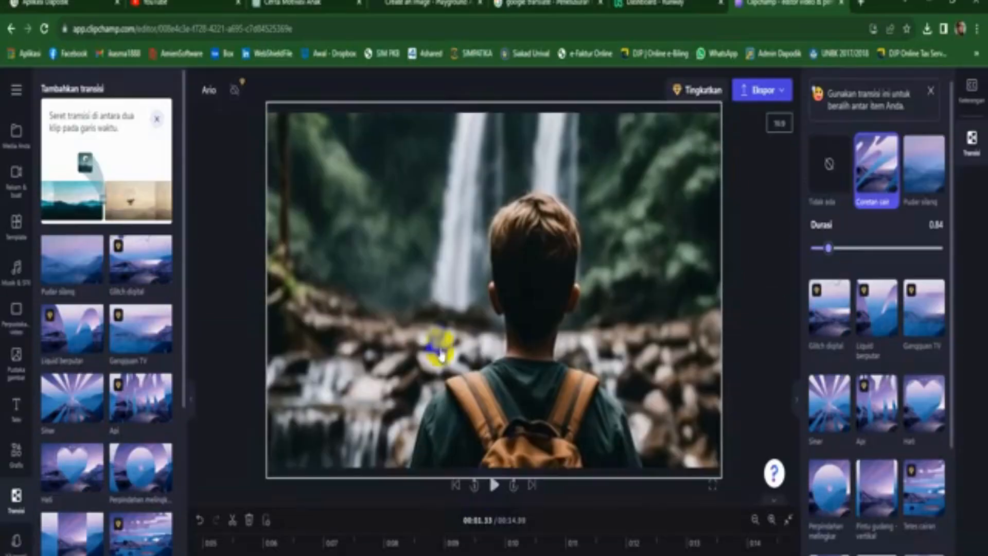
Export the video of images 0, 0v and 0z at 720p and return to editing the project
{"action": "left_click", "coordinate": [752, 95]}
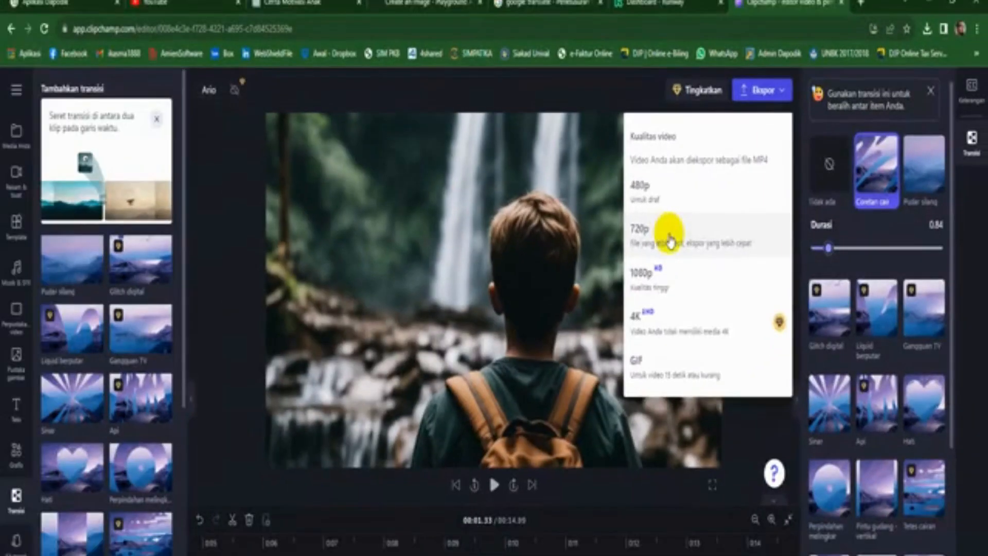
{"action": "left_click", "coordinate": [493, 376]}
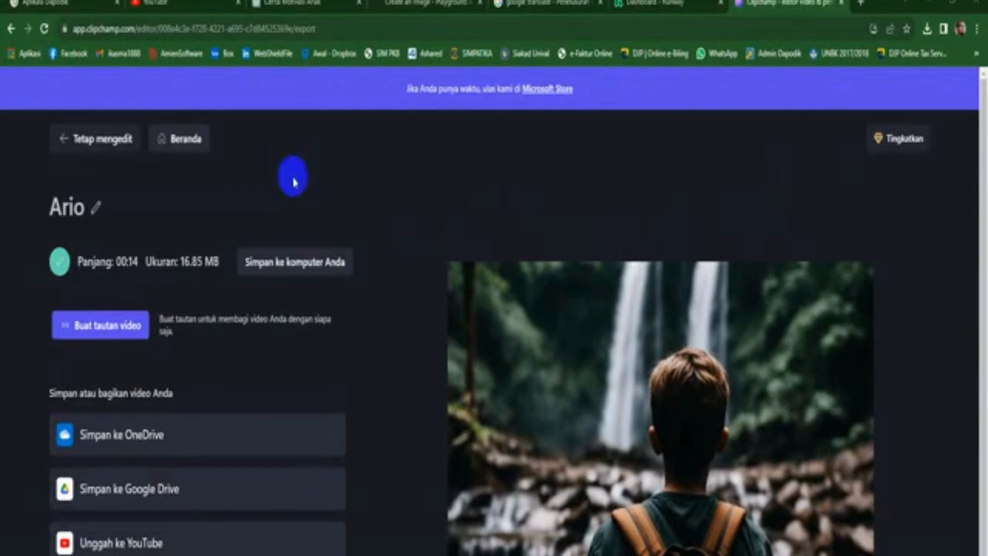
{"action": "left_click", "coordinate": [112, 151]}
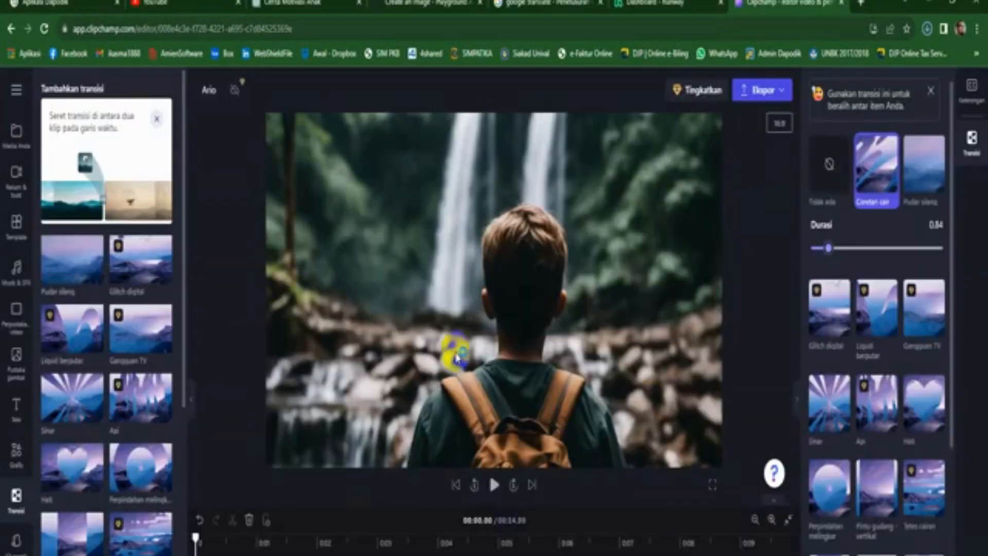
Show the newly exported video in its download folder and look through the exported clips Ario - 1 to Ario - 5
{"action": "left_click", "coordinate": [924, 30]}
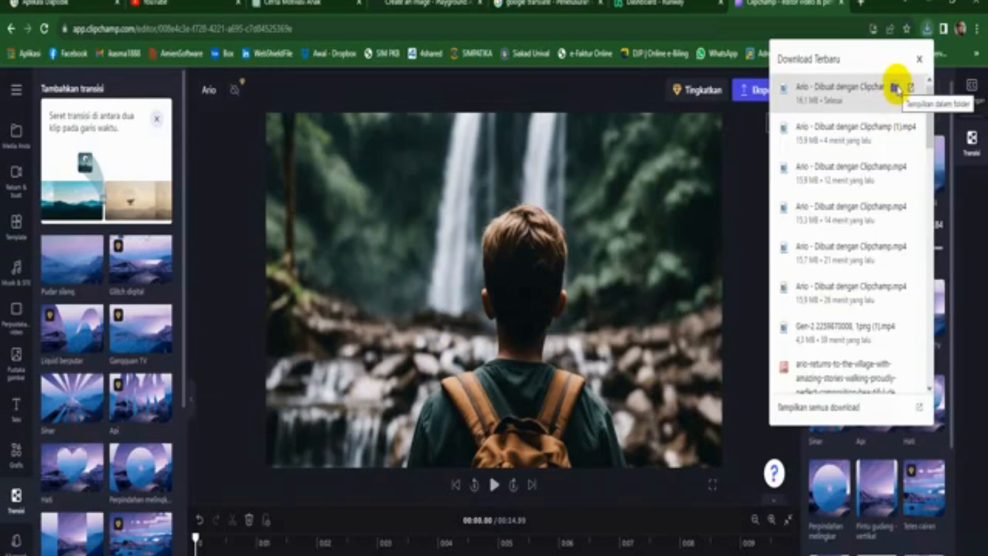
{"action": "left_click", "coordinate": [896, 88]}
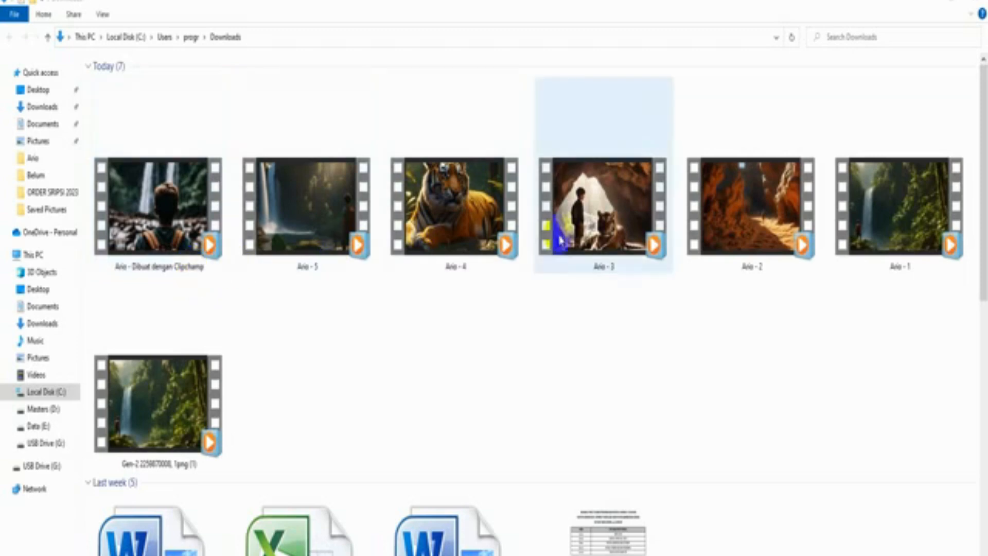
{"action": "left_click", "coordinate": [915, 258]}
{"action": "left_click", "coordinate": [684, 248]}
{"action": "left_click", "coordinate": [579, 240]}
{"action": "left_click", "coordinate": [466, 242]}
{"action": "left_click", "coordinate": [330, 247]}
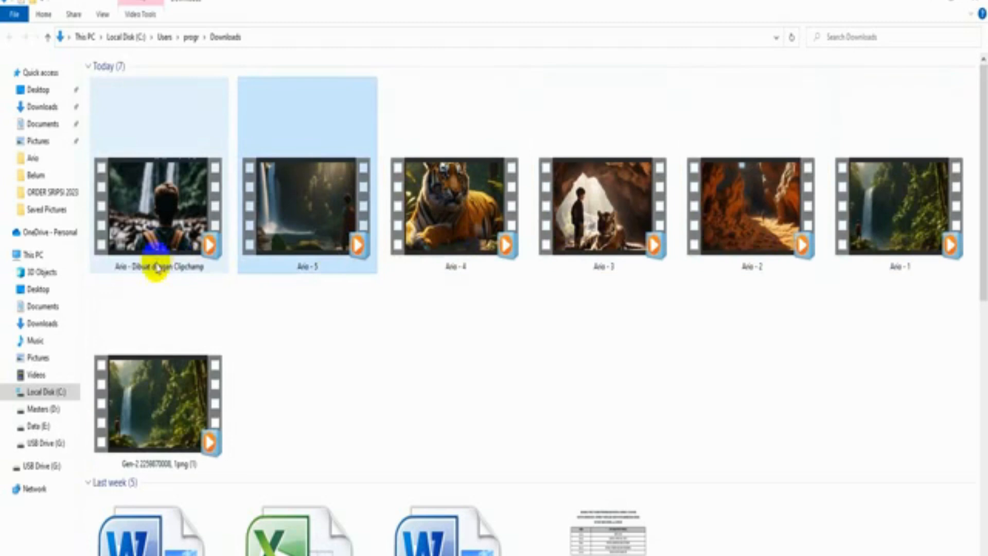
Rename the newly exported Clipchamp video in Downloads as "Ario - 0"
{"action": "left_click", "coordinate": [155, 268]}
{"action": "left_click", "coordinate": [150, 268]}
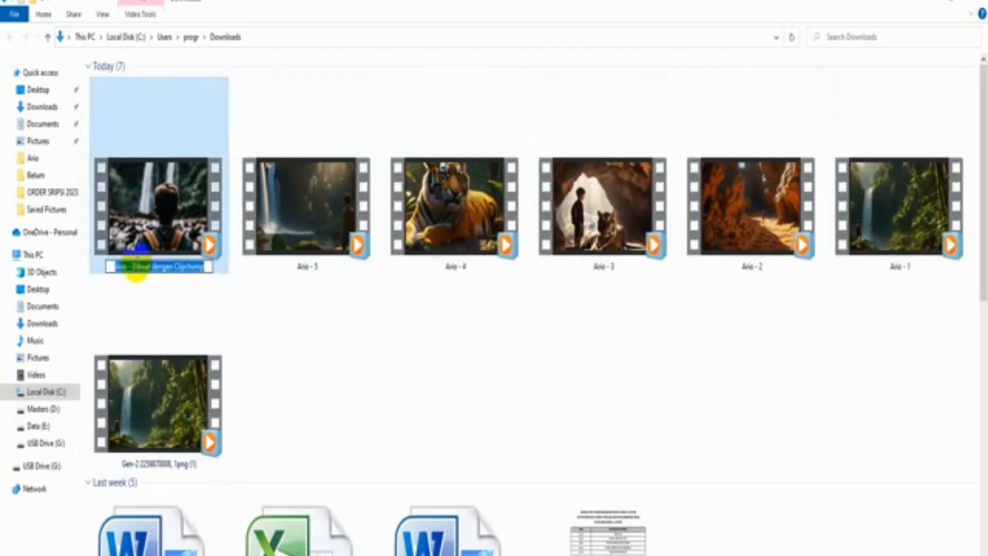
{"action": "left_click_drag", "start_coordinate": [134, 267], "coordinate": [207, 266]}
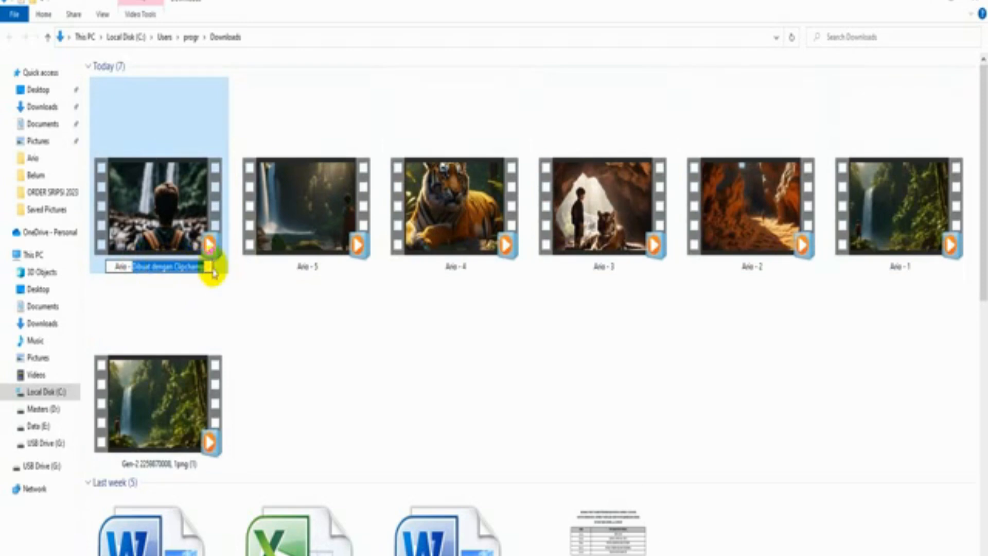
{"action": "type", "text": "6"}
{"action": "left_click", "coordinate": [387, 241]}
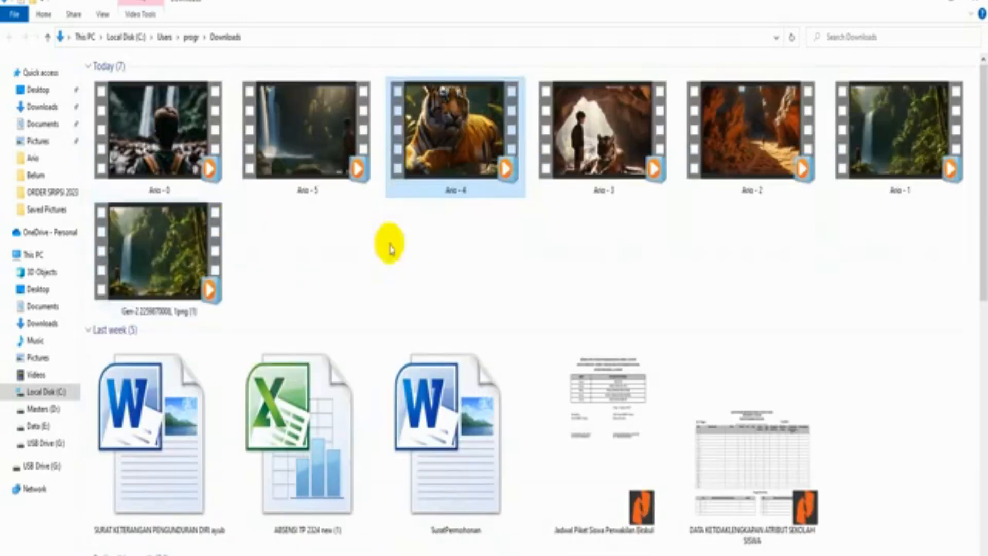
Move the videos Ario - 0 to Ario - 5 from Downloads into the Videonya folder and display them there as large thumbnails
{"action": "left_click", "coordinate": [173, 163]}
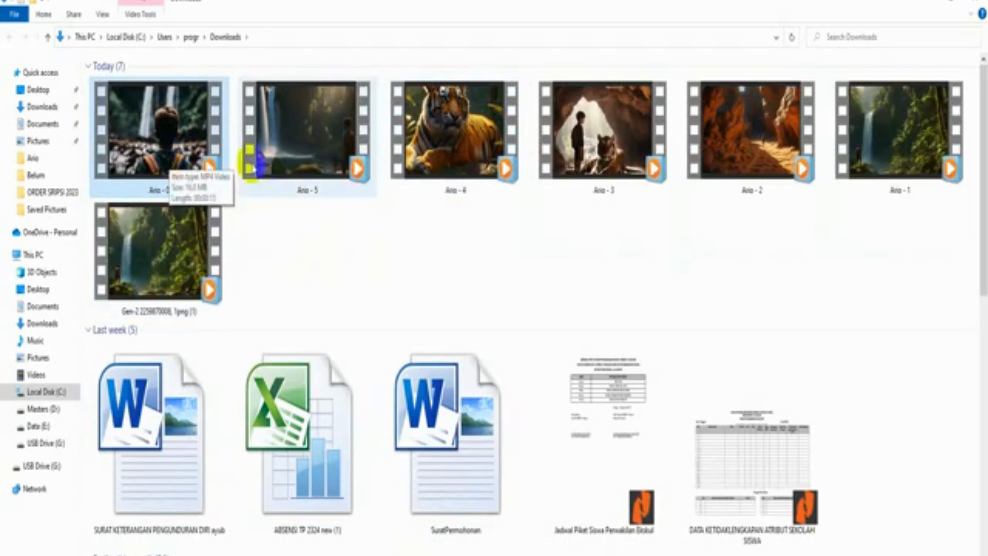
{"action": "left_click", "coordinate": [287, 152], "text": "ctrl"}
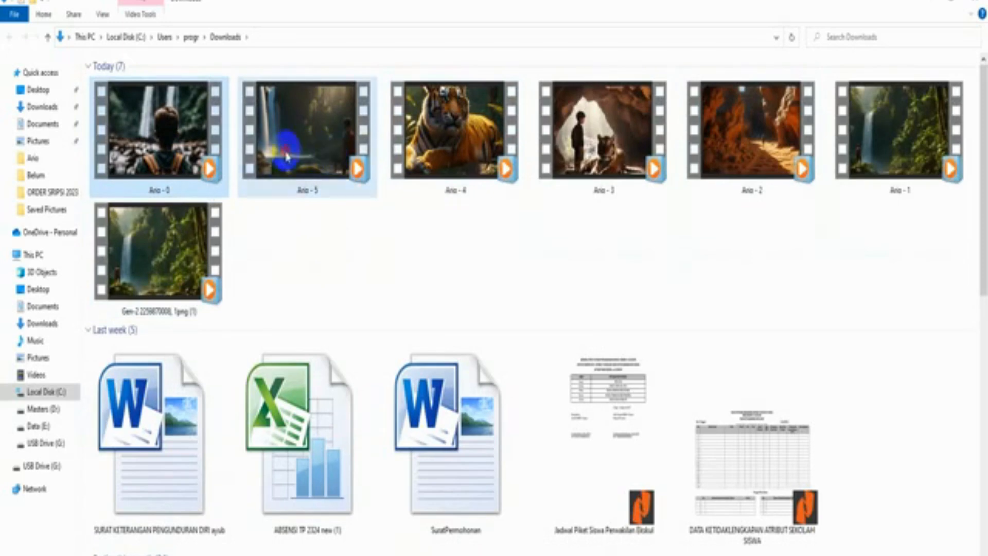
{"action": "left_click", "coordinate": [467, 147], "text": "ctrl"}
{"action": "left_click", "coordinate": [636, 153], "text": "ctrl"}
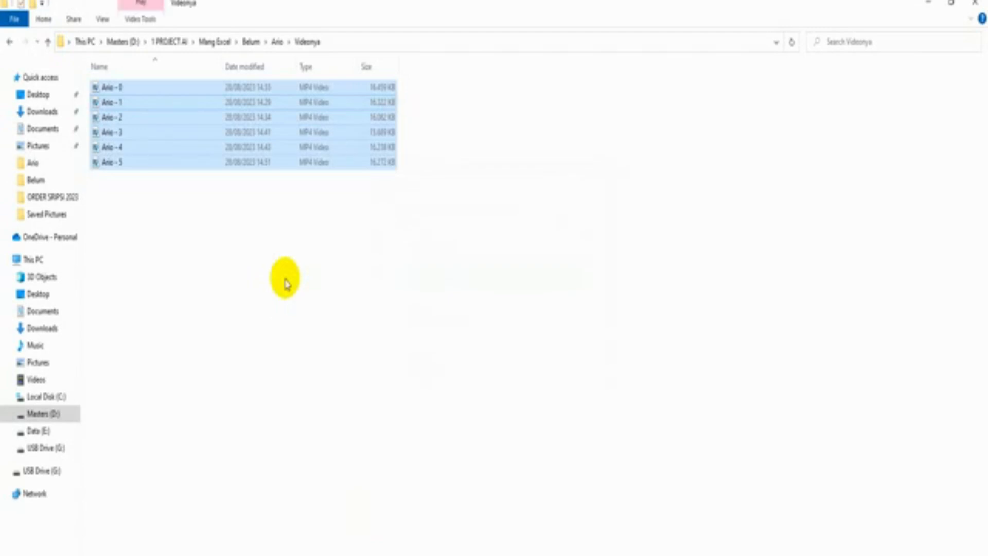
{"action": "left_click", "coordinate": [102, 19]}
{"action": "left_click", "coordinate": [103, 39]}
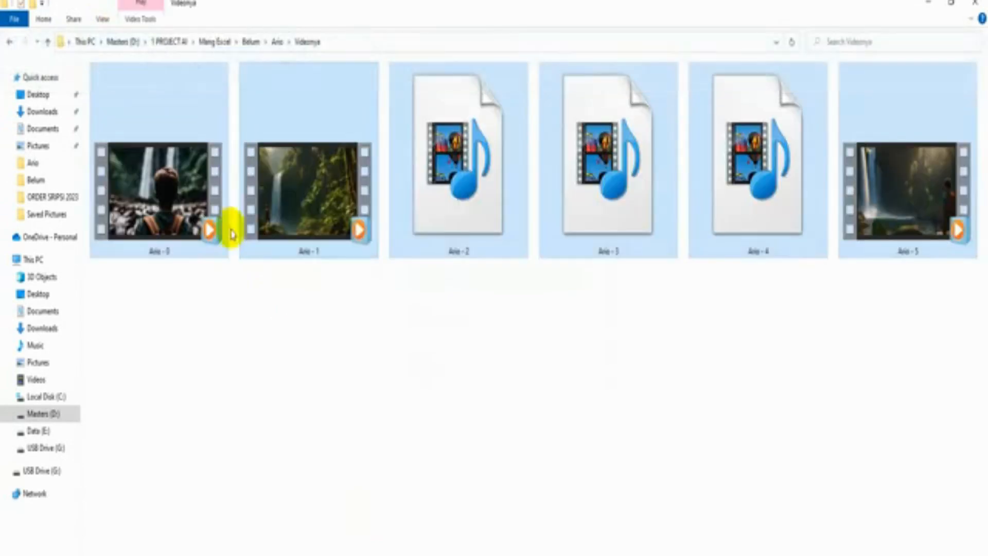
{"action": "left_click", "coordinate": [376, 385]}
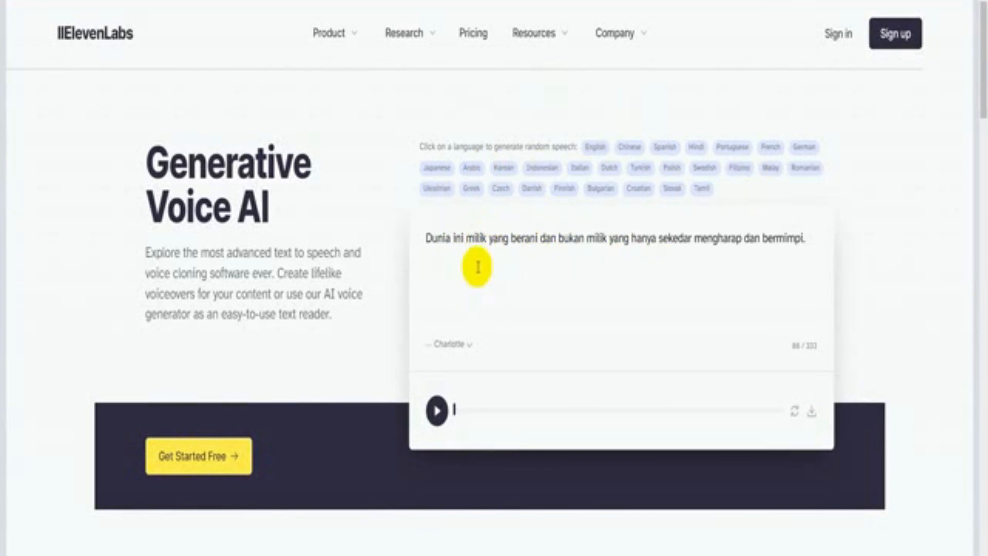
Keep the Charlotte voice in ElevenLabs and copy the Adegan 1 text from the ChatGPT story
{"action": "left_click", "coordinate": [470, 346]}
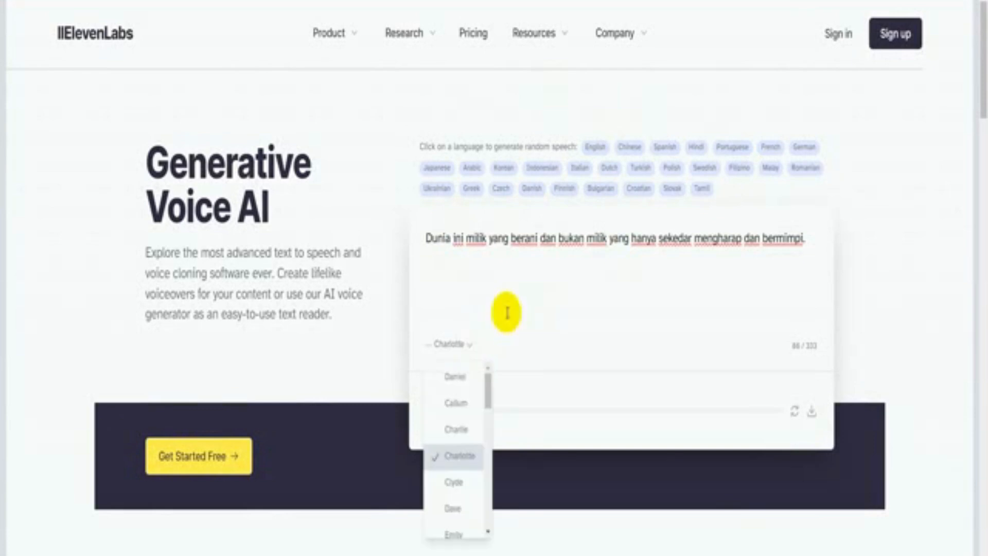
{"action": "left_click", "coordinate": [498, 296]}
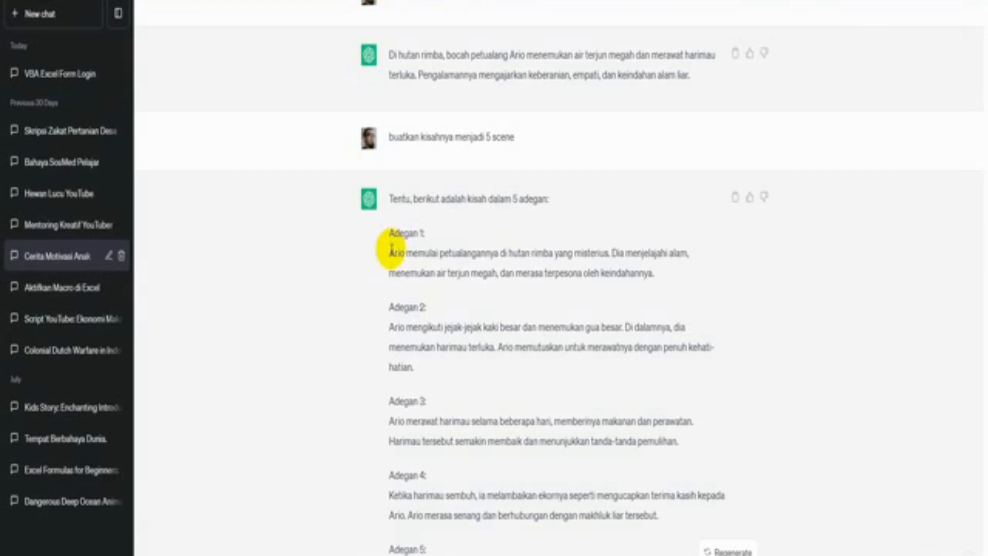
{"action": "left_click_drag", "start_coordinate": [390, 253], "coordinate": [654, 273]}
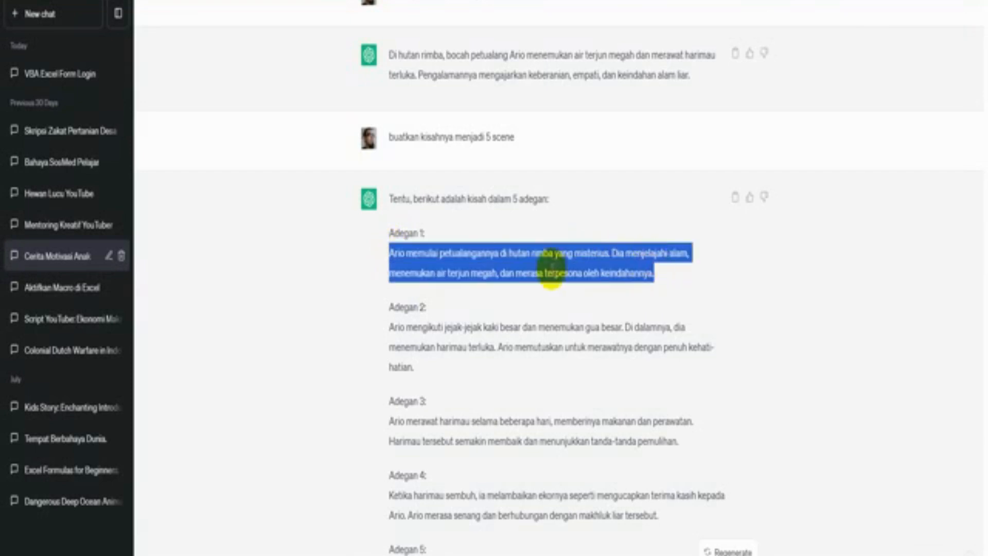
{"action": "right_click", "coordinate": [550, 269]}
{"action": "left_click", "coordinate": [562, 280]}
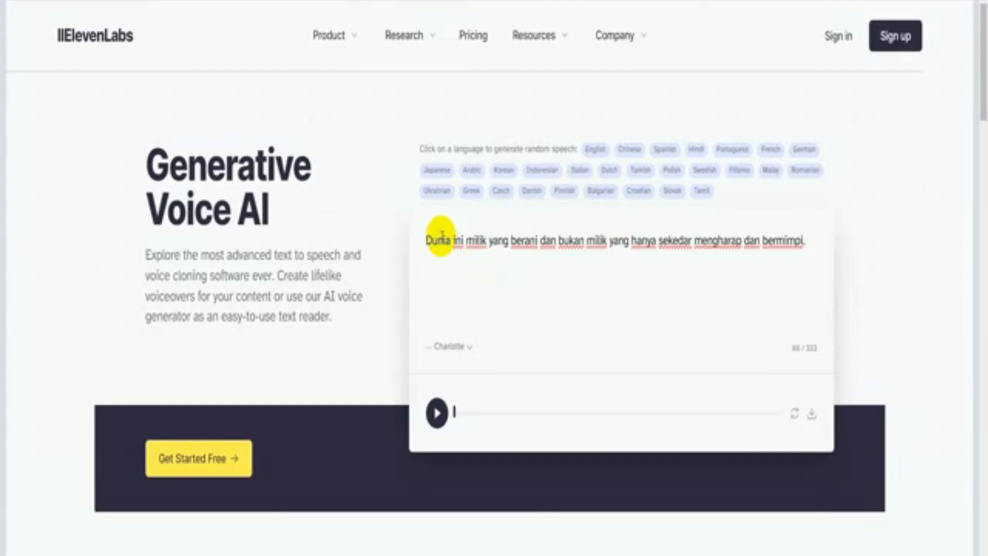
Replace the ElevenLabs sample text with the Adegan 1 narration and play the generated speech
{"action": "key", "text": "ctrl+a"}
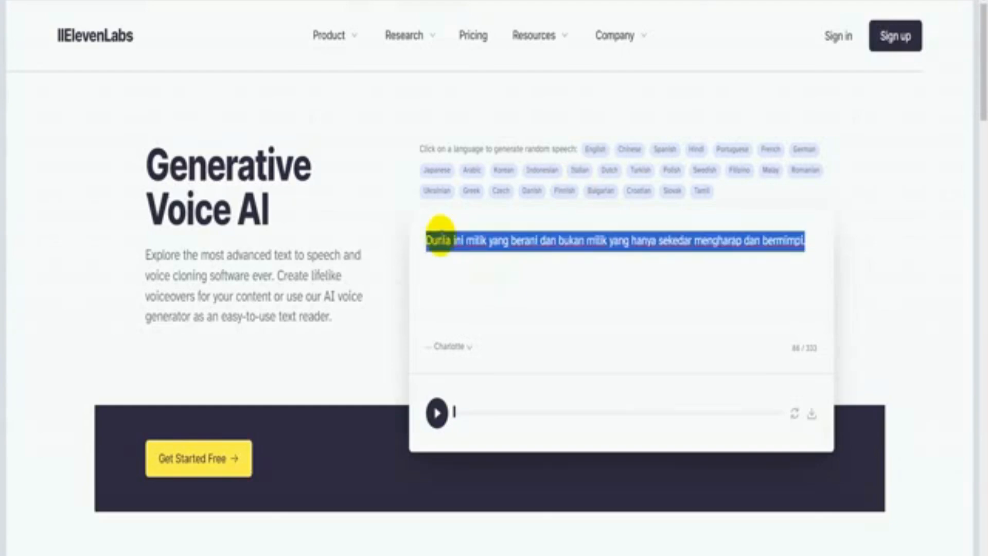
{"action": "key", "text": "ctrl+v"}
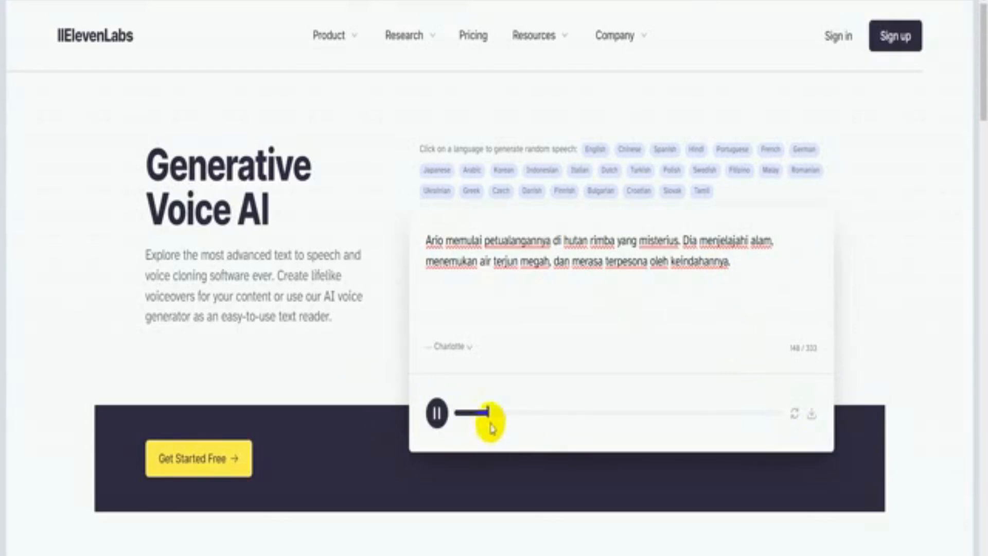
{"action": "left_click", "coordinate": [437, 413]}
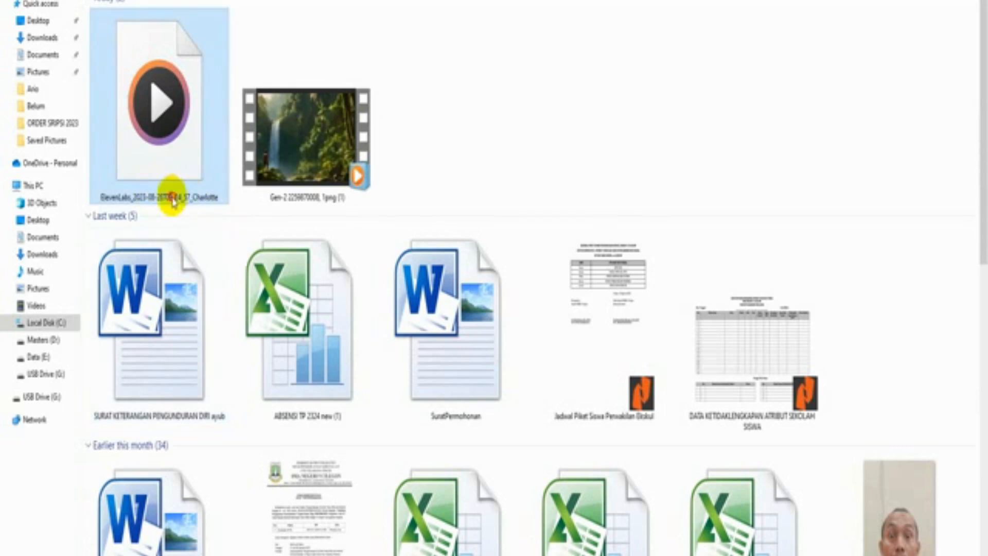
Rename the downloaded ElevenLabs audio file as 1 and move it into the folder with the Ario videos
{"action": "left_click", "coordinate": [173, 199]}
{"action": "type", "text": "1"}
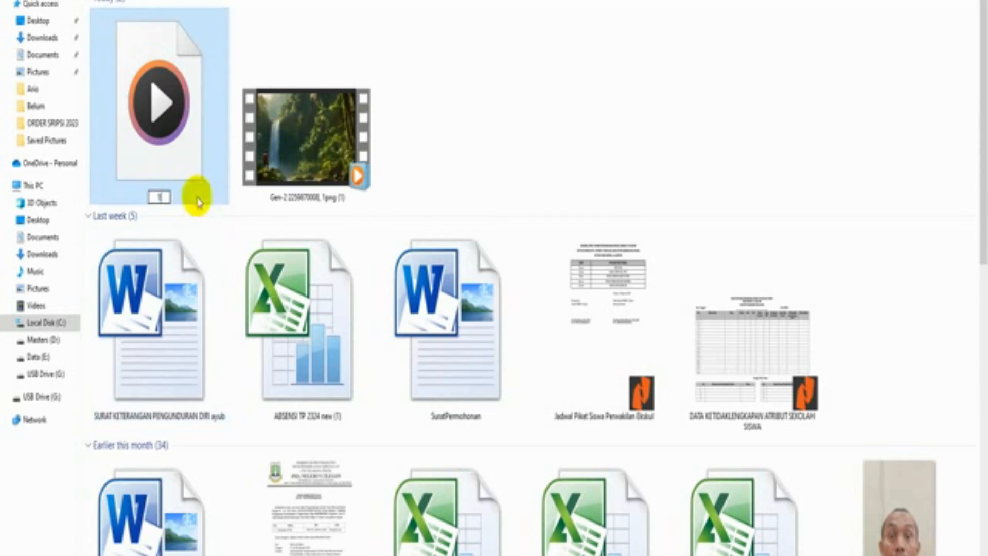
{"action": "key", "text": "Return"}
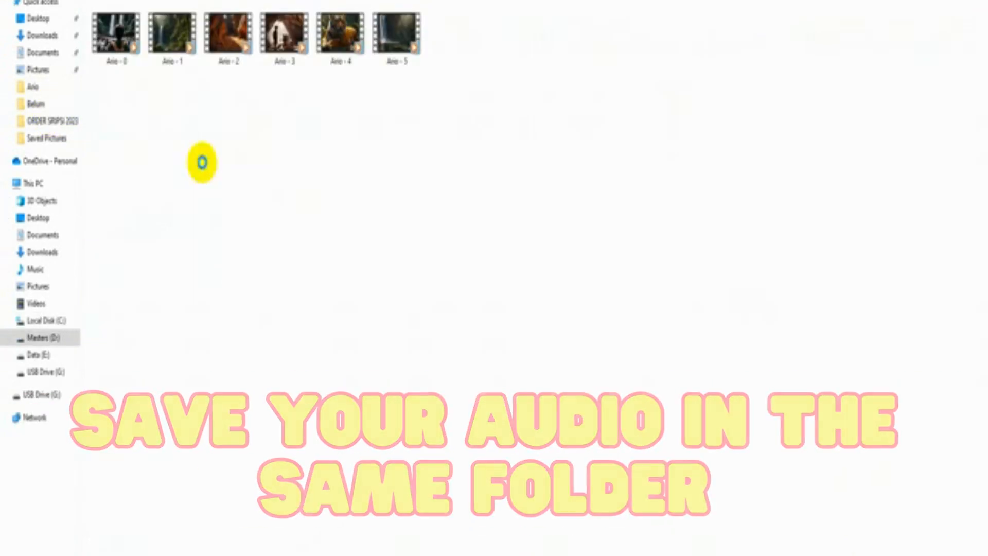
{"action": "key", "text": "ctrl+v"}
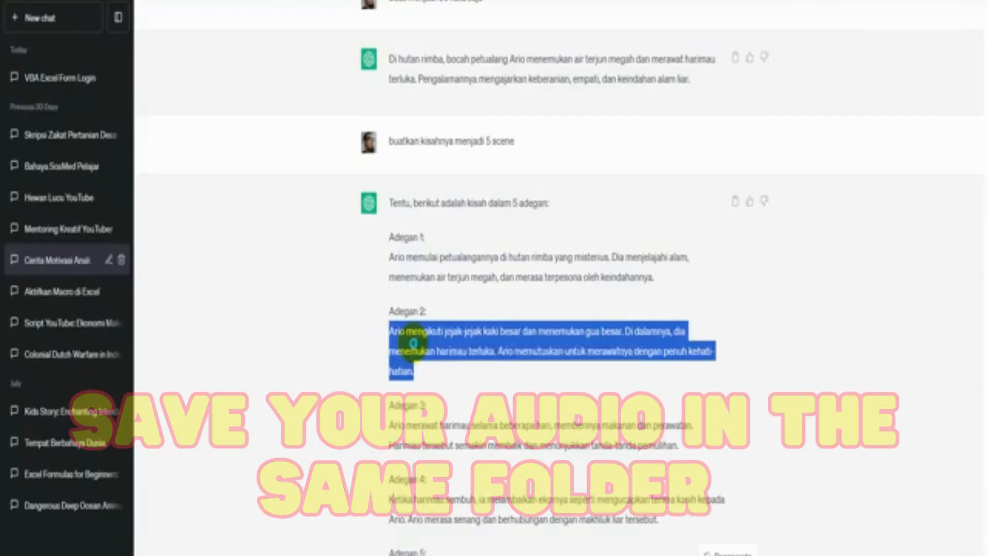
Copy the Adegan 2 text from ChatGPT, replace the ElevenLabs text with it and generate its speech
{"action": "right_click", "coordinate": [422, 355]}
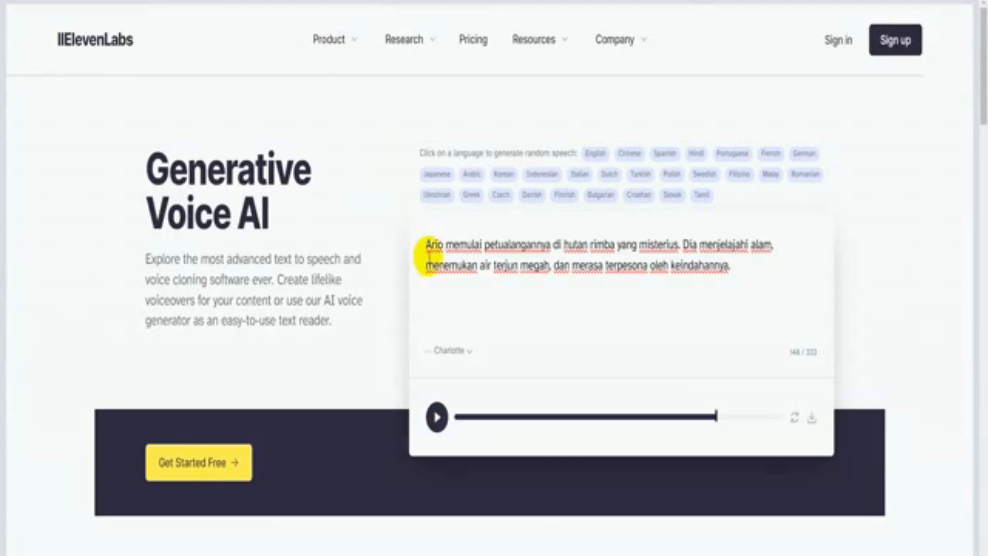
{"action": "key", "text": "ctrl+a"}
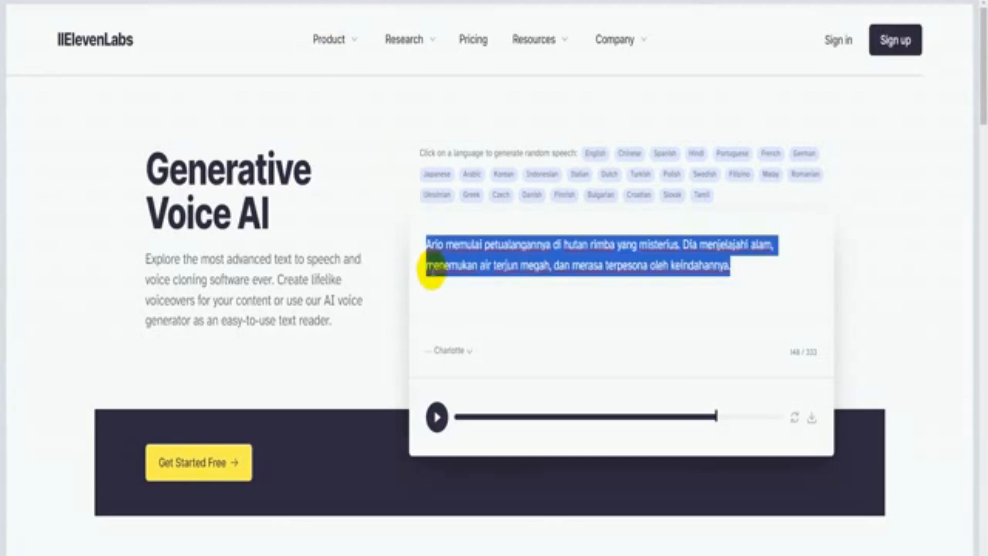
{"action": "key", "text": "ctrl+v"}
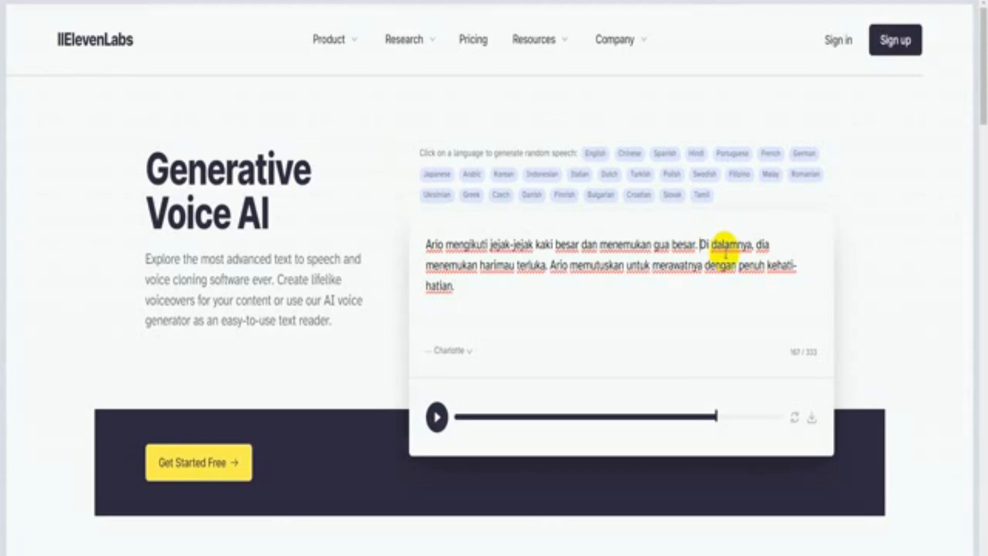
{"action": "left_click", "coordinate": [791, 419]}
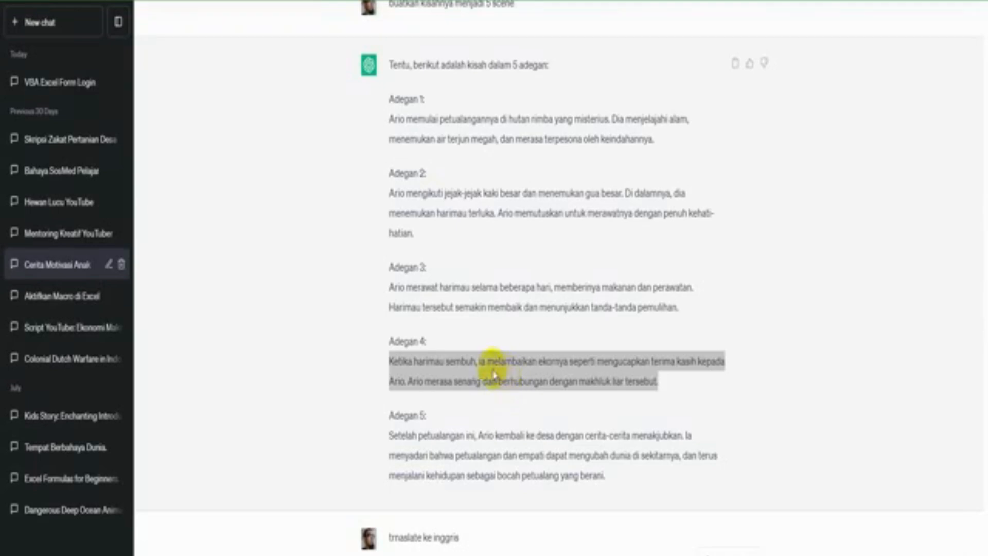
Take the Adegan 4 text from ChatGPT for its narration and rename the resulting ElevenLabs audio file as 4
{"action": "left_click_drag", "start_coordinate": [390, 360], "coordinate": [664, 383]}
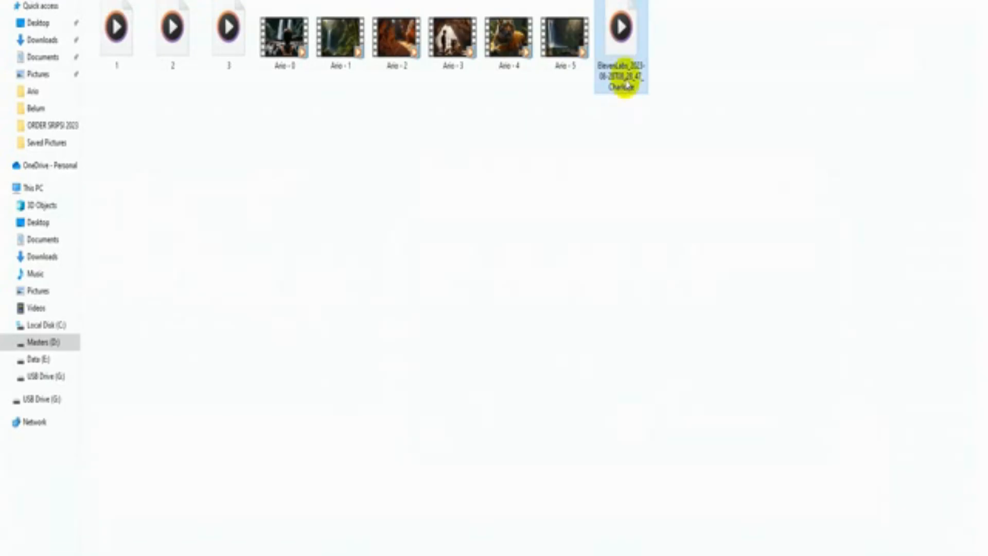
{"action": "left_click", "coordinate": [622, 76]}
{"action": "type", "text": "4"}
{"action": "left_click", "coordinate": [595, 172]}
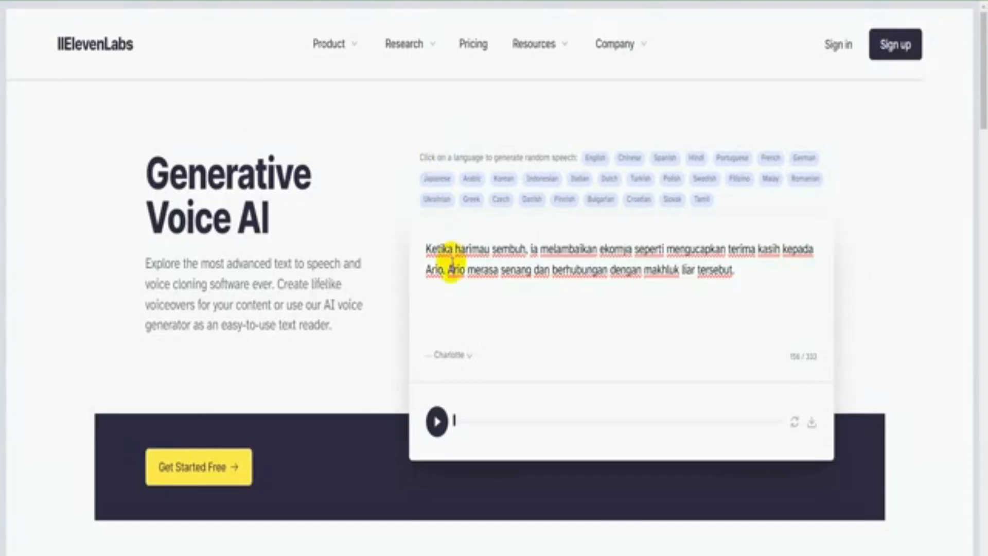
Replace the ElevenLabs text with the Adegan 5 narration and rename the resulting audio file as 5
{"action": "key", "text": "ctrl+a"}
{"action": "type", "text": "Setelah petualangan ini, Ario kembali ke desa dengan cerita-cerita menakjubkan. Ia menyadari bahwa petualangan dan empati dapat mengubah dunia di sekitarnya, dan terus menjalani kehidupan sebagai bocah petualang yang berani."}
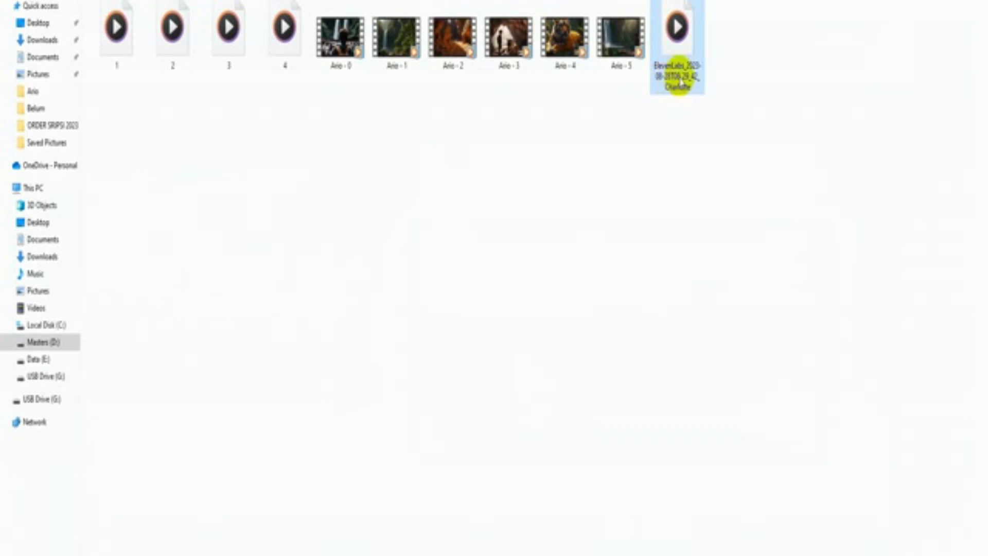
{"action": "left_click", "coordinate": [678, 81]}
{"action": "type", "text": "5"}
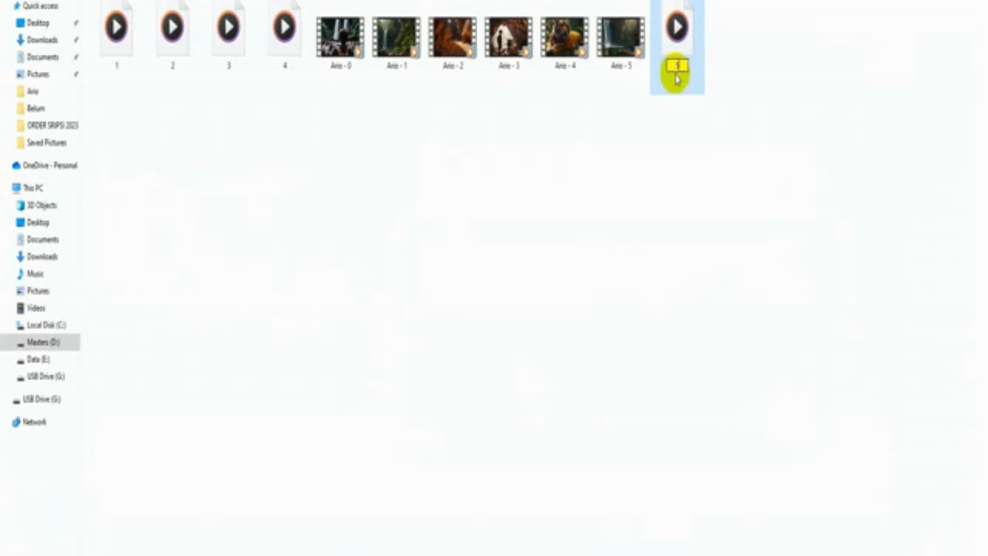
{"action": "key", "text": "Return"}
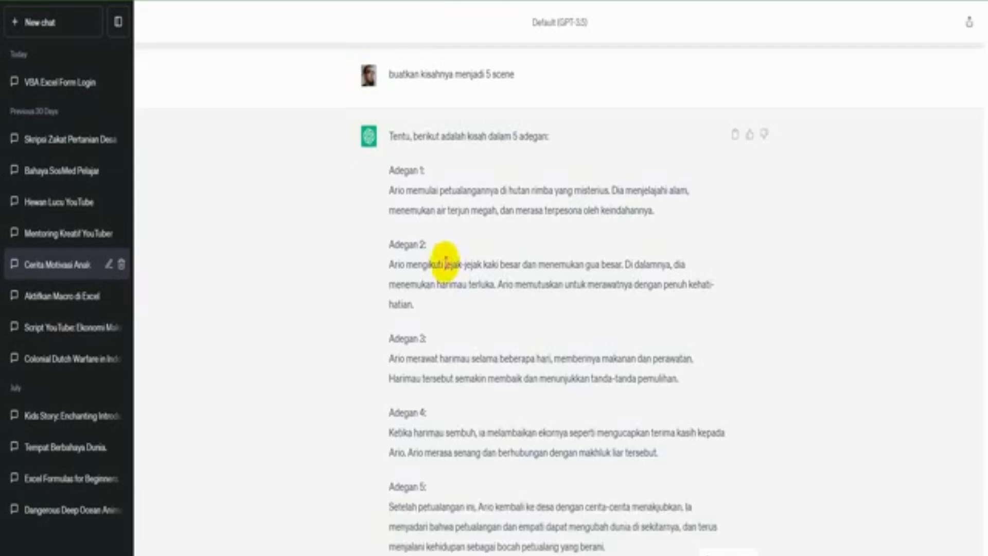
Take the 50-word story summary from ChatGPT for the opening narration and rename its ElevenLabs audio file as 0
{"action": "scroll", "coordinate": [443, 252], "scroll_direction": "up", "scroll_amount": 4}
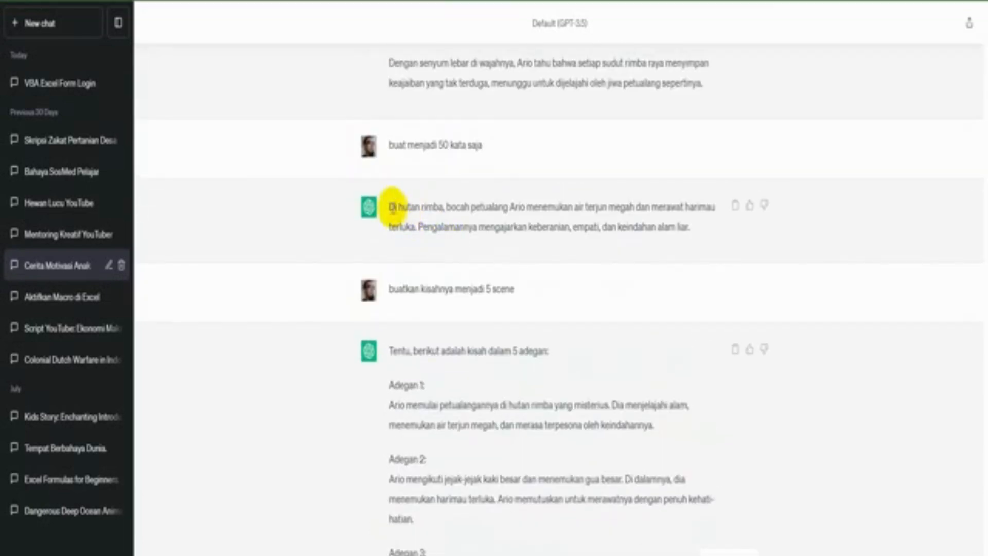
{"action": "left_click_drag", "start_coordinate": [392, 206], "coordinate": [638, 242]}
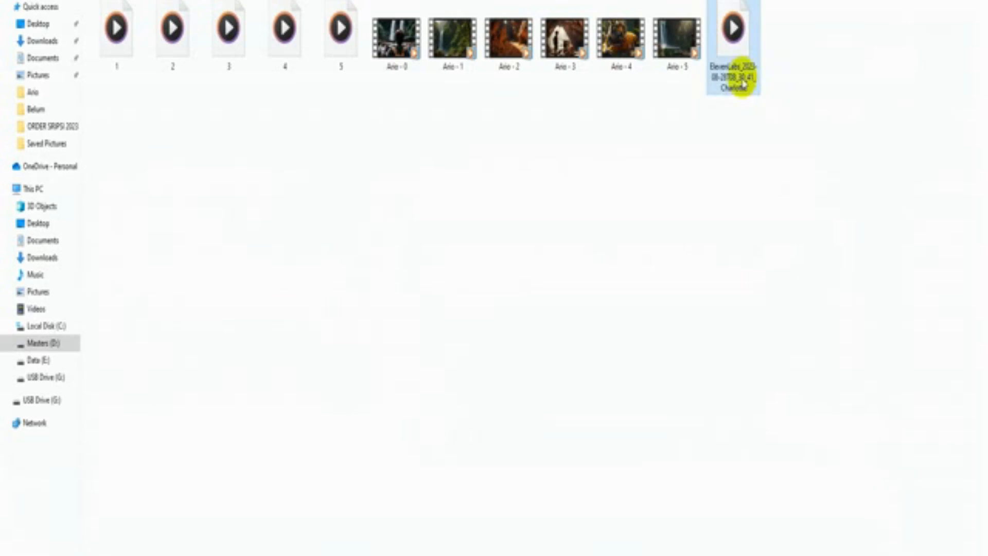
{"action": "left_click", "coordinate": [731, 82]}
{"action": "type", "text": "0"}
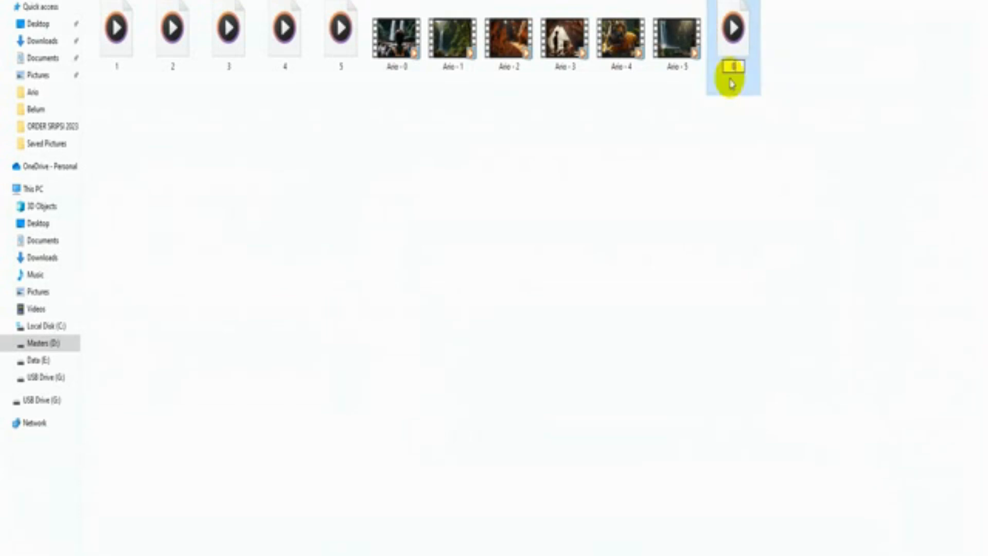
{"action": "key", "text": "Return"}
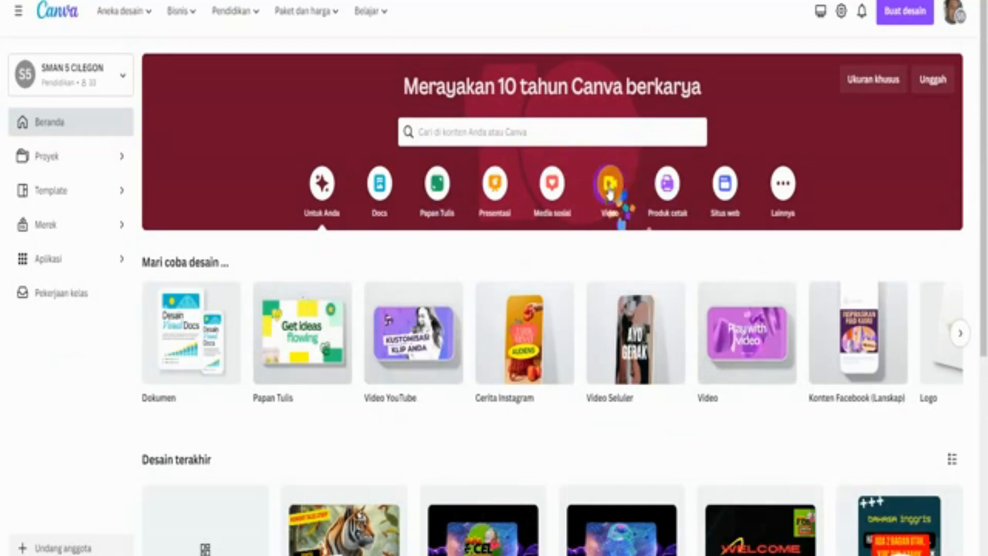
Create a blank YouTube video design and upload the Ario - 0 scene video from the story's video folder
{"action": "mouse_move", "coordinate": [410, 365]}
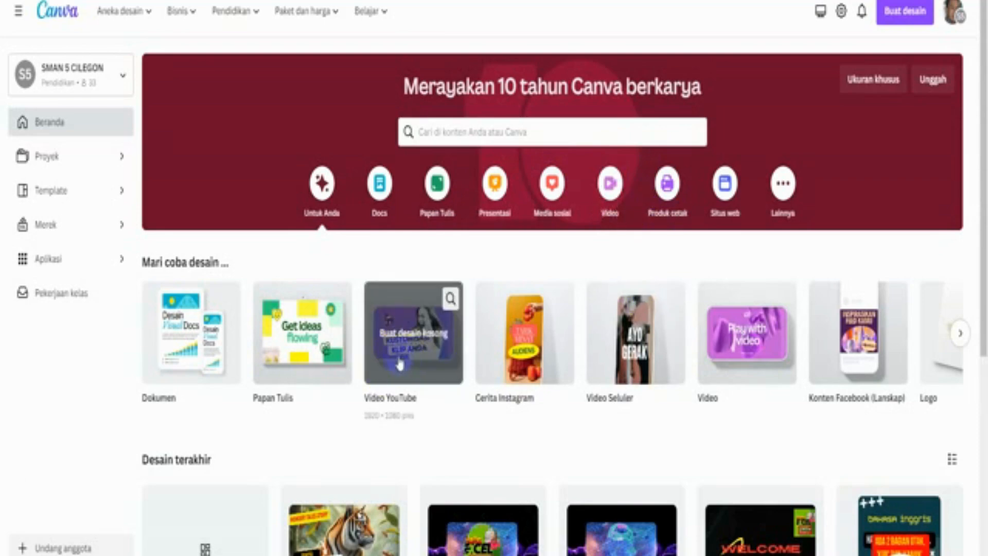
{"action": "left_click", "coordinate": [399, 364]}
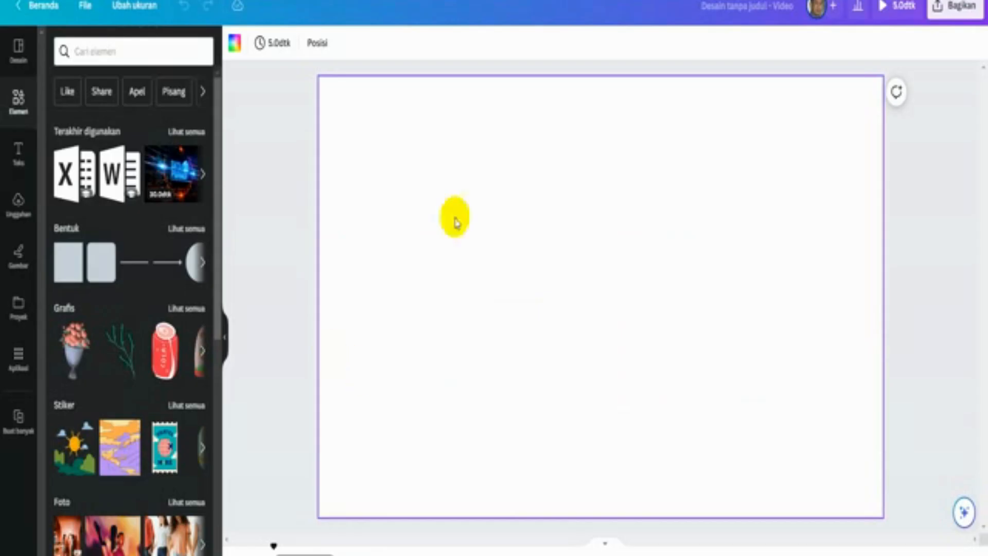
{"action": "left_click", "coordinate": [13, 220]}
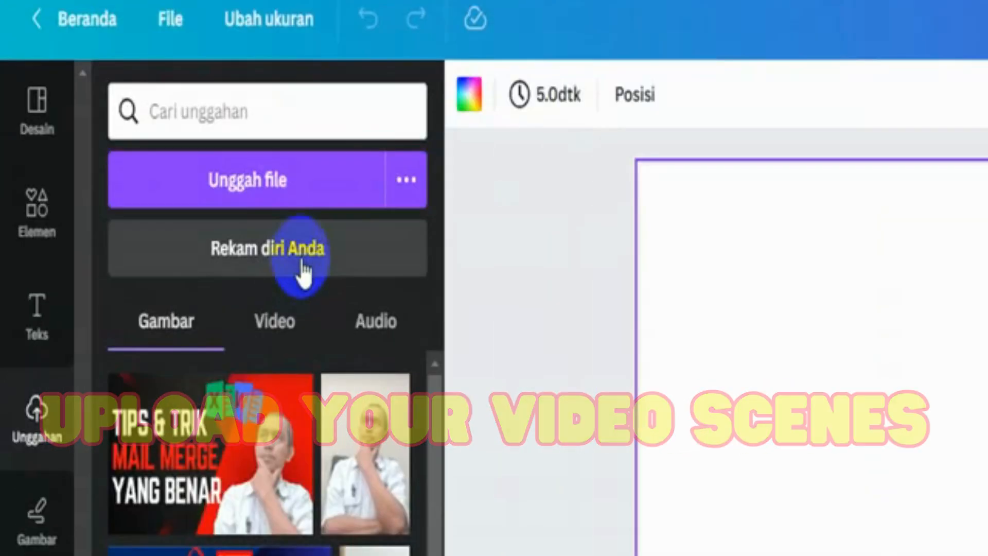
{"action": "left_click", "coordinate": [147, 86]}
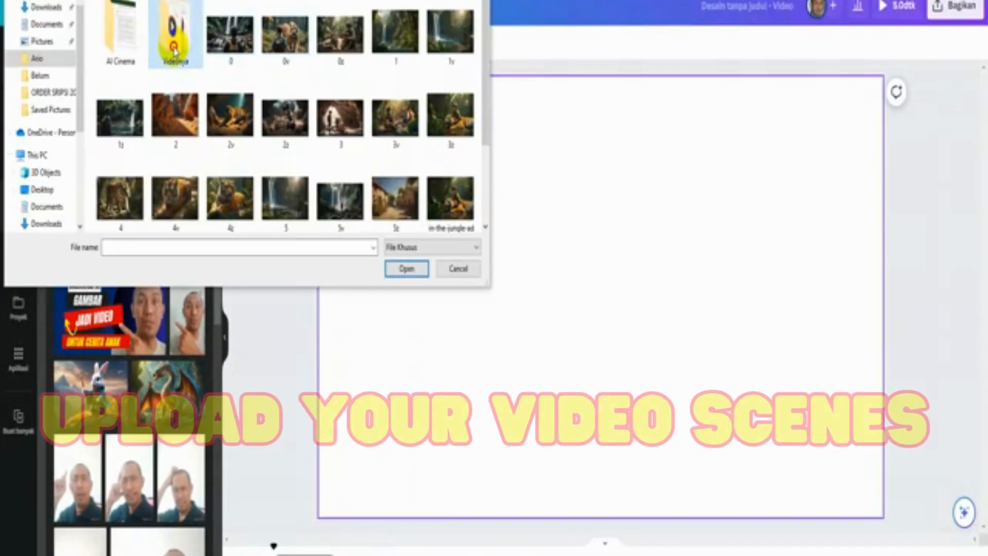
{"action": "double_click", "coordinate": [175, 52]}
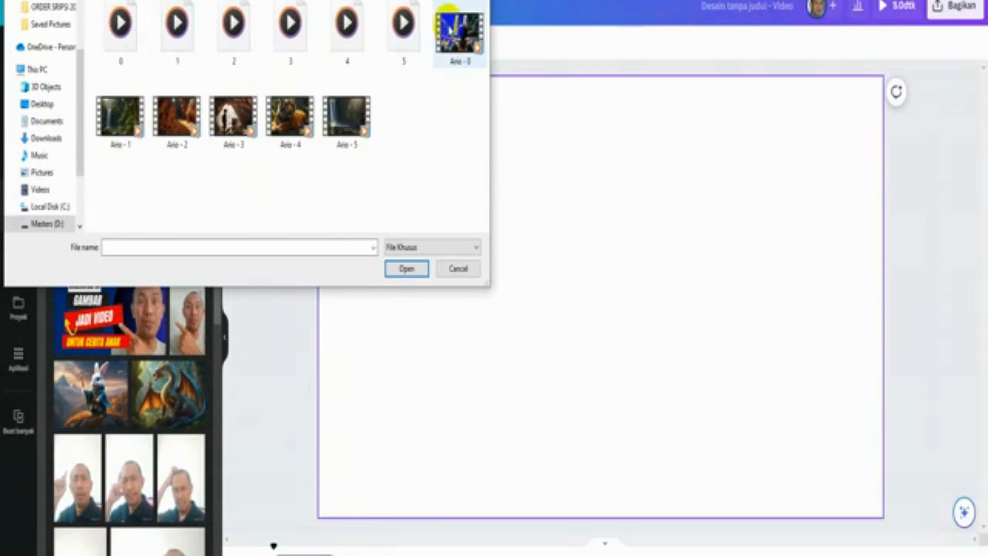
{"action": "left_click", "coordinate": [459, 50]}
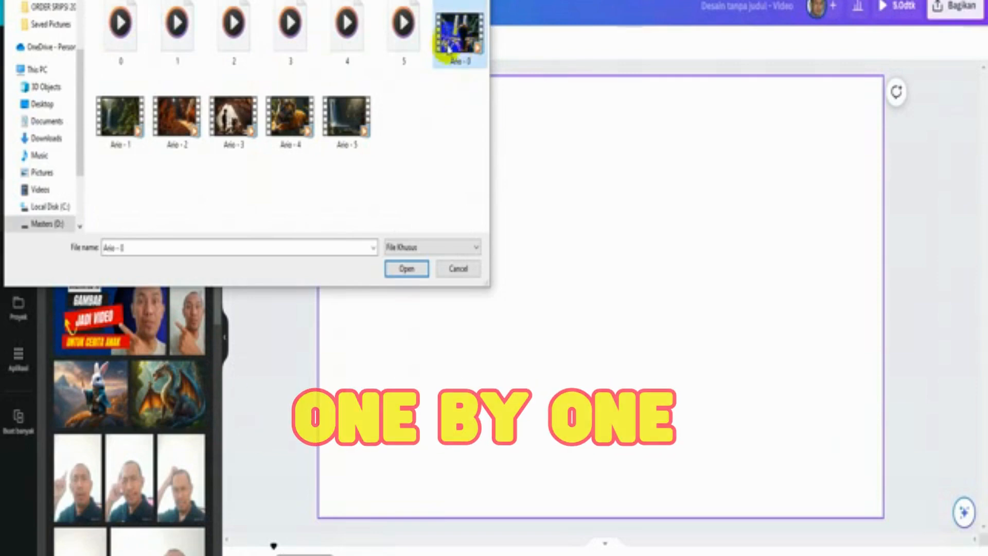
{"action": "left_click", "coordinate": [419, 276]}
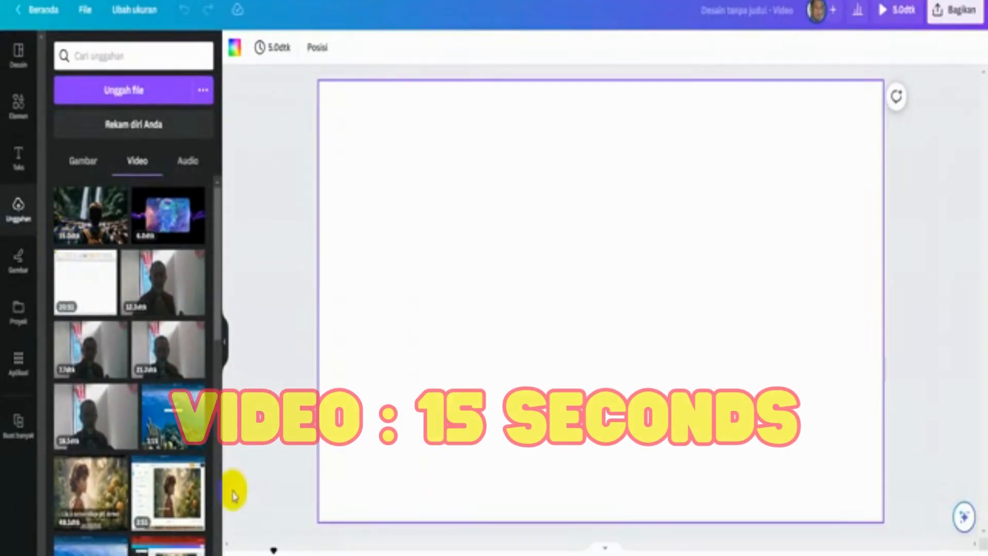
Upload the opening narration audio file 0 to the audio uploads
{"action": "left_click", "coordinate": [187, 164]}
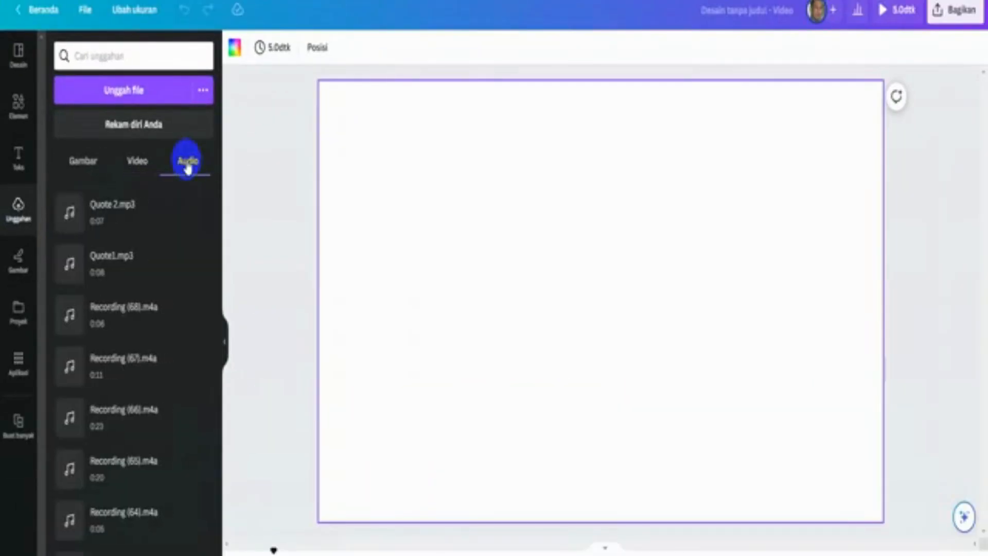
{"action": "left_click", "coordinate": [158, 98]}
{"action": "left_click", "coordinate": [137, 49]}
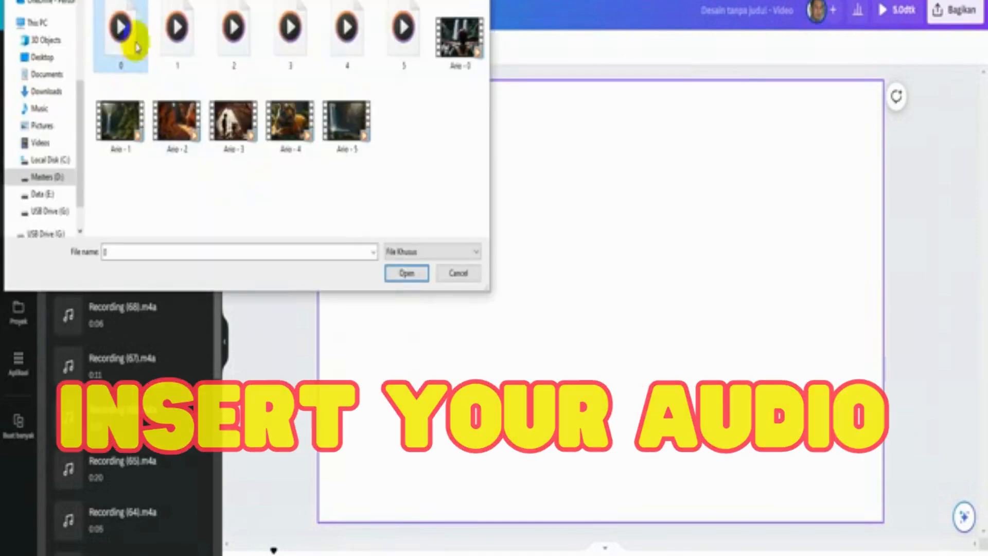
{"action": "left_click", "coordinate": [395, 277]}
{"action": "left_click", "coordinate": [92, 231]}
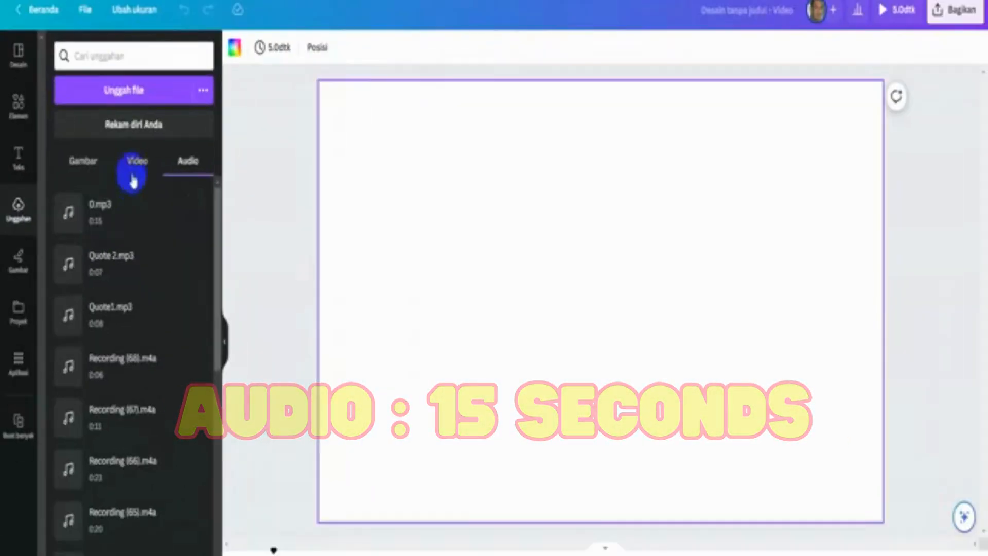
Add the Ario - 0 clip and the 0.mp3 narration to the first page, setting the clip as its background
{"action": "left_click", "coordinate": [133, 180]}
{"action": "left_click", "coordinate": [98, 235]}
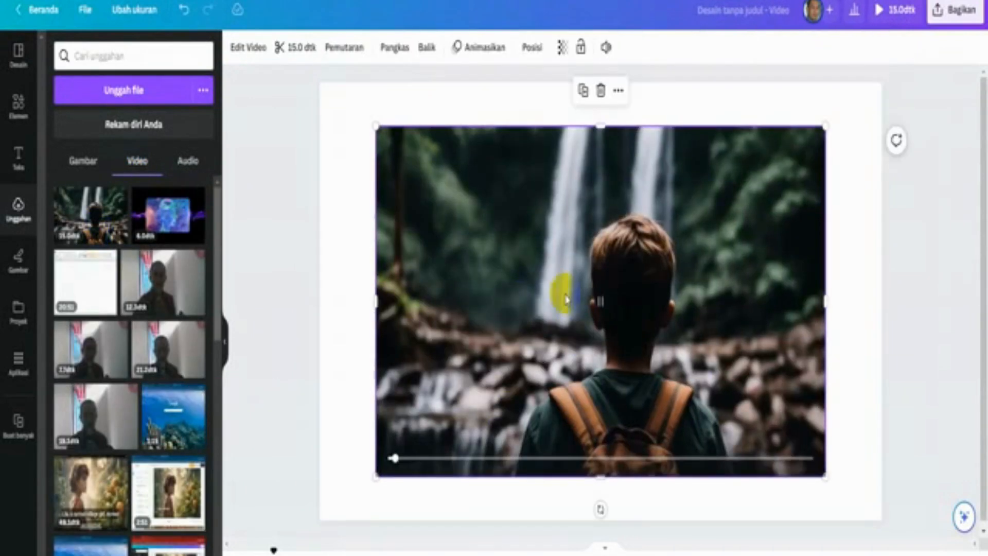
{"action": "left_click", "coordinate": [188, 162]}
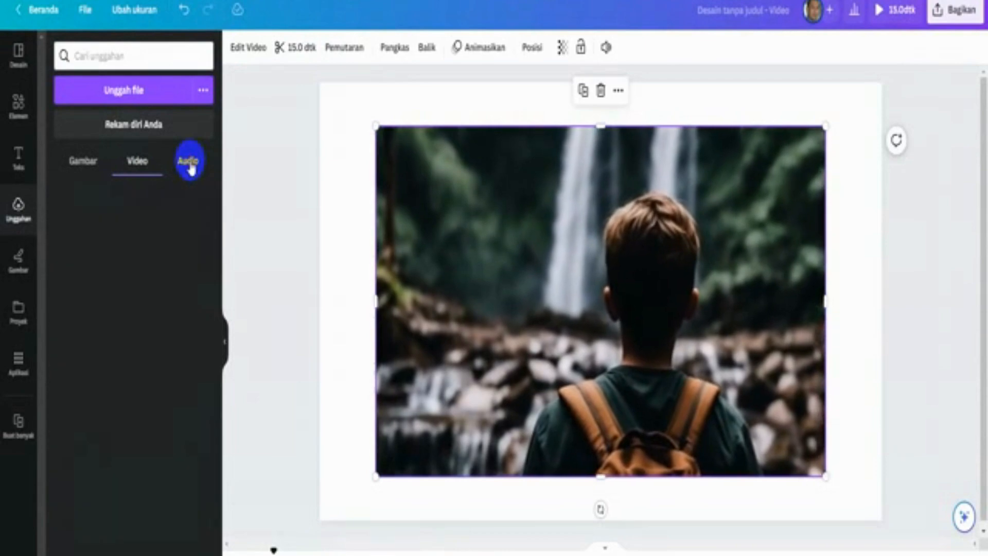
{"action": "left_click", "coordinate": [95, 219]}
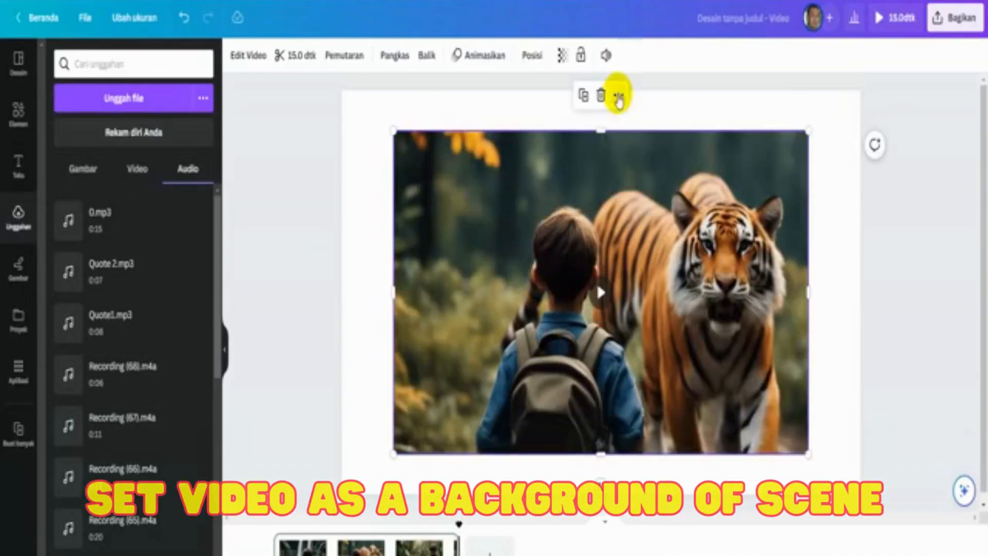
{"action": "left_click", "coordinate": [618, 96]}
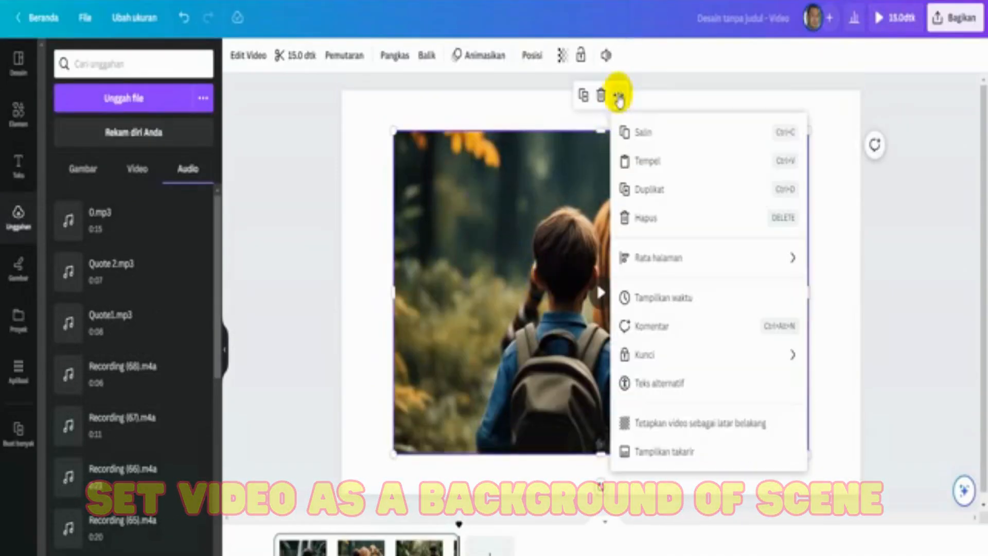
{"action": "left_click", "coordinate": [640, 422]}
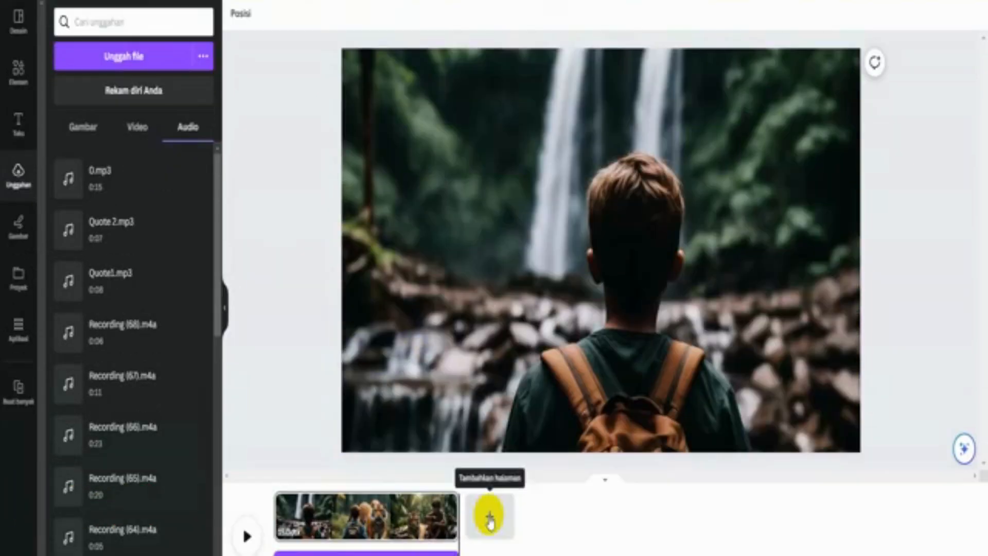
Add a new page, upload the Ario - 1 video and place it on that page
{"action": "left_click", "coordinate": [487, 552]}
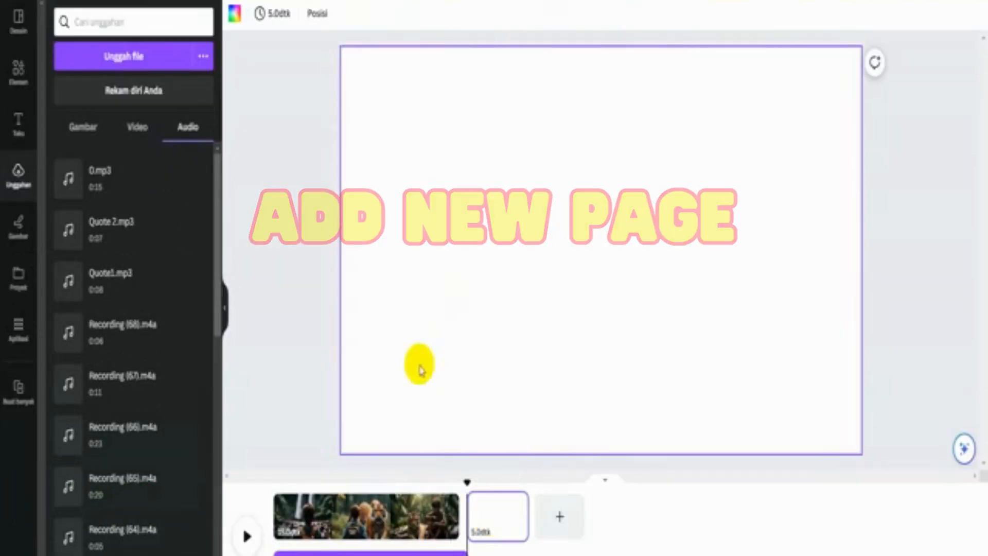
{"action": "left_click", "coordinate": [136, 127]}
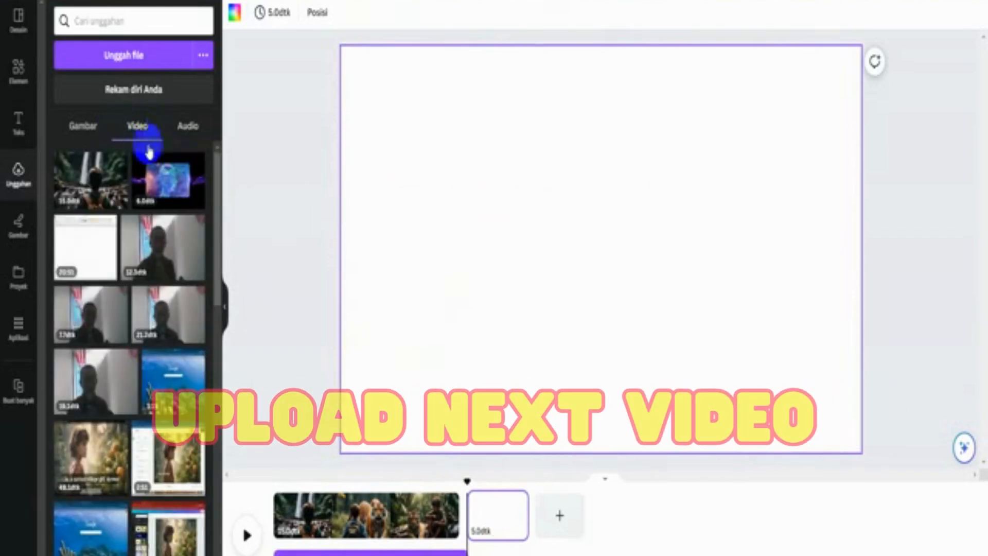
{"action": "left_click", "coordinate": [134, 61]}
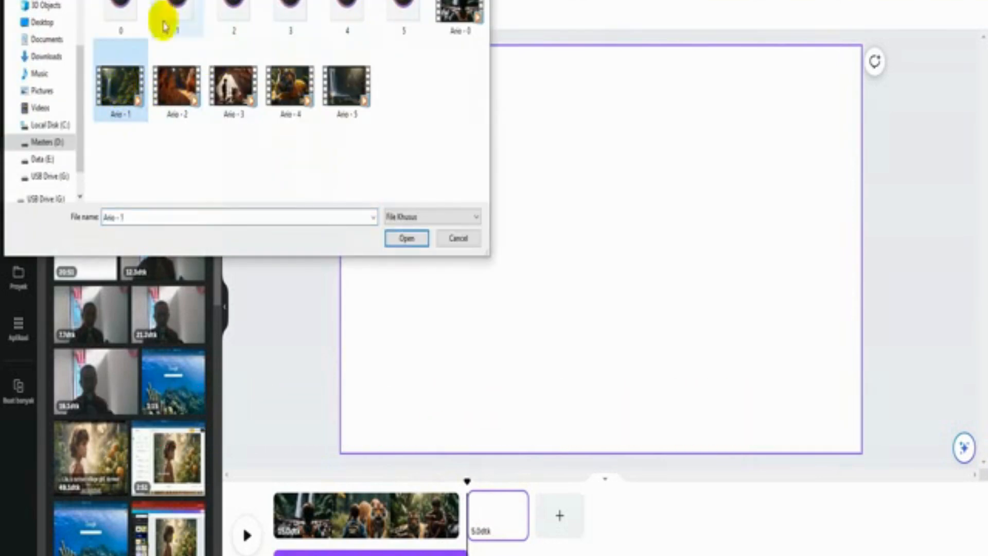
{"action": "left_click", "coordinate": [406, 238]}
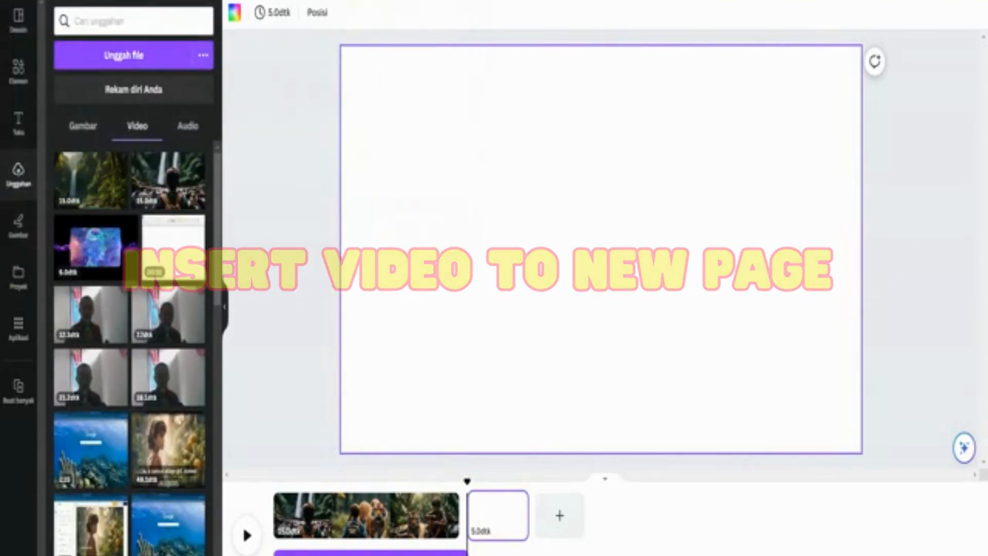
{"action": "left_click", "coordinate": [97, 197]}
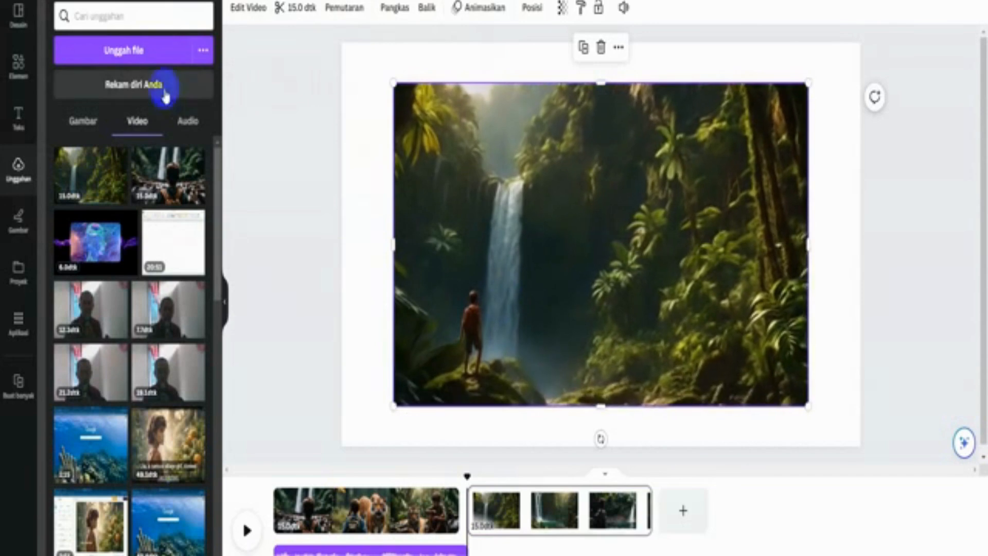
Upload the narration audio file 1 to the audio uploads
{"action": "left_click", "coordinate": [189, 126]}
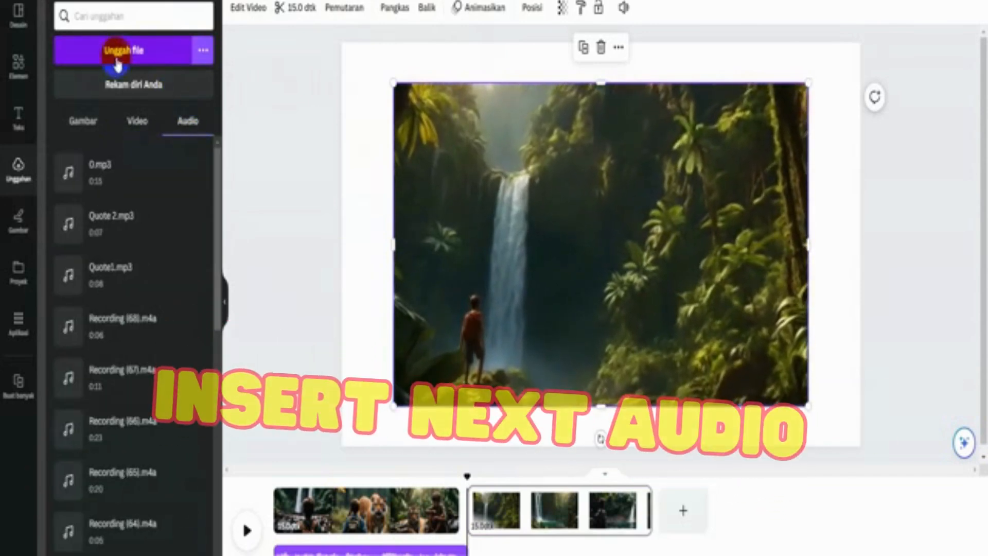
{"action": "left_click", "coordinate": [116, 61]}
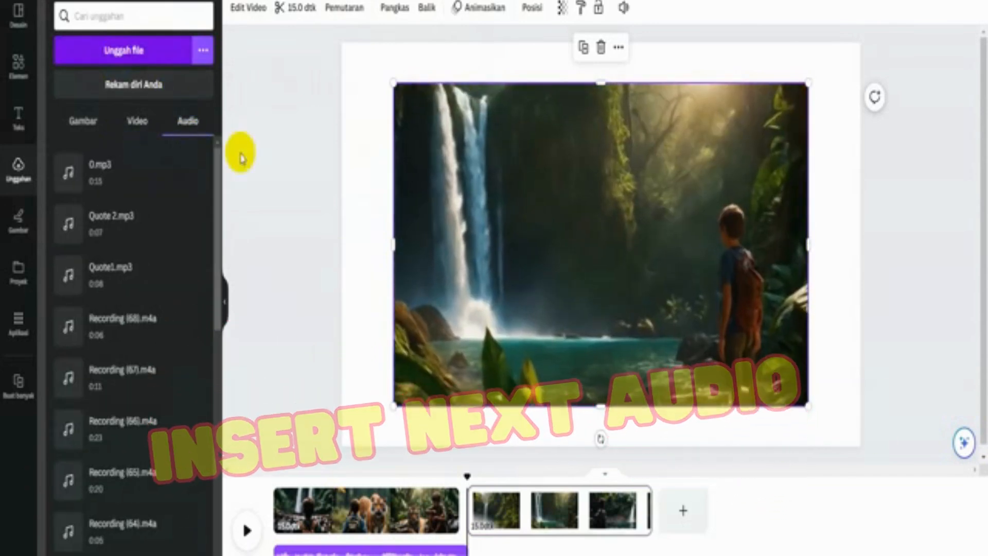
{"action": "left_click", "coordinate": [180, 17]}
{"action": "left_click", "coordinate": [406, 234]}
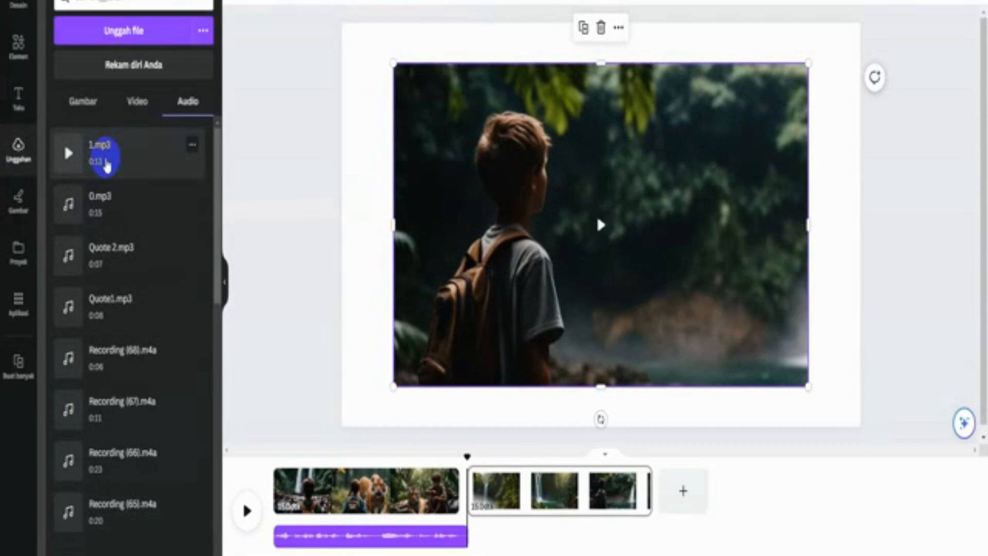
Try to extend the first page's clip to the end of its narration audio in the timeline
{"action": "left_click", "coordinate": [313, 496]}
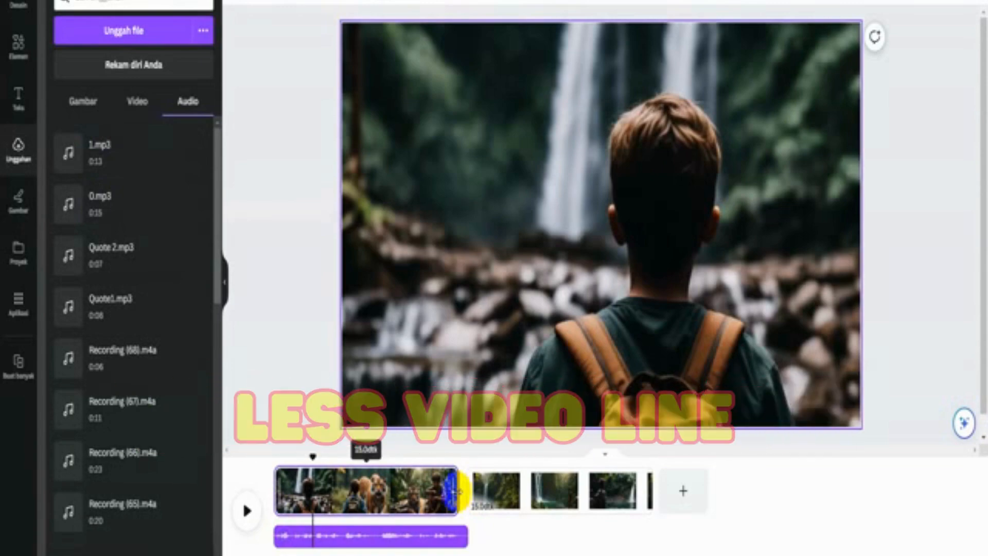
{"action": "left_click_drag", "start_coordinate": [462, 490], "coordinate": [462, 490]}
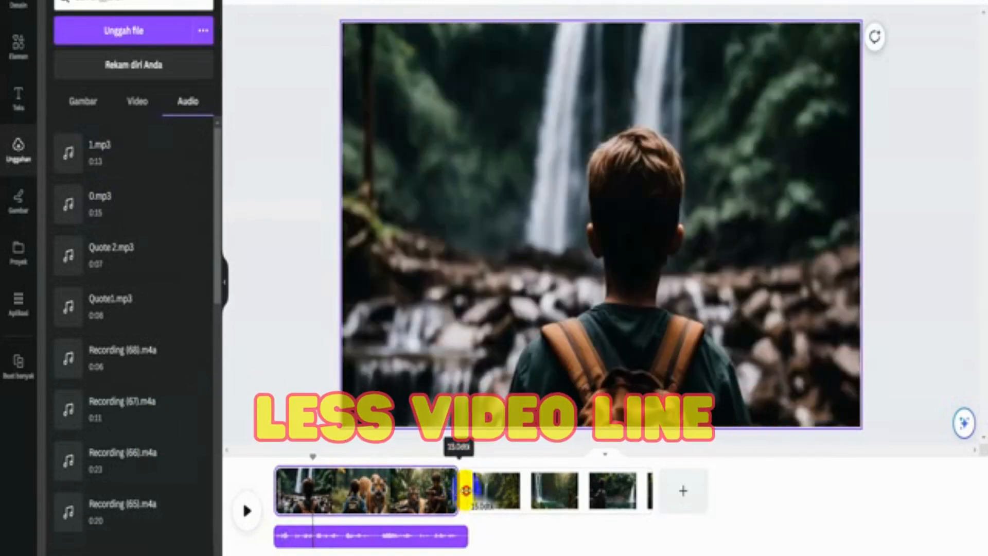
{"action": "left_click", "coordinate": [460, 491]}
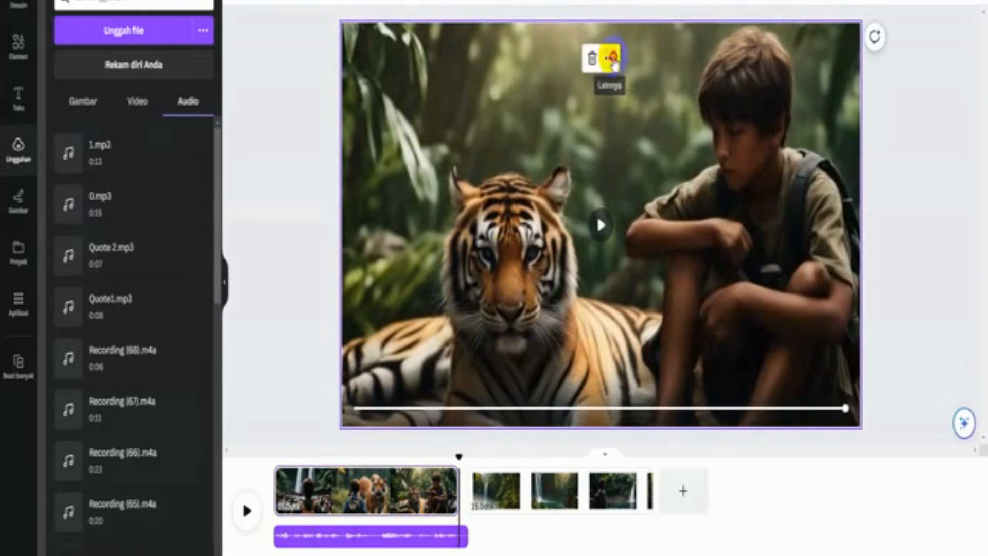
Detach the boy-and-waterfall video from the first page's background and deselect it
{"action": "left_click", "coordinate": [614, 58]}
{"action": "left_click", "coordinate": [637, 315]}
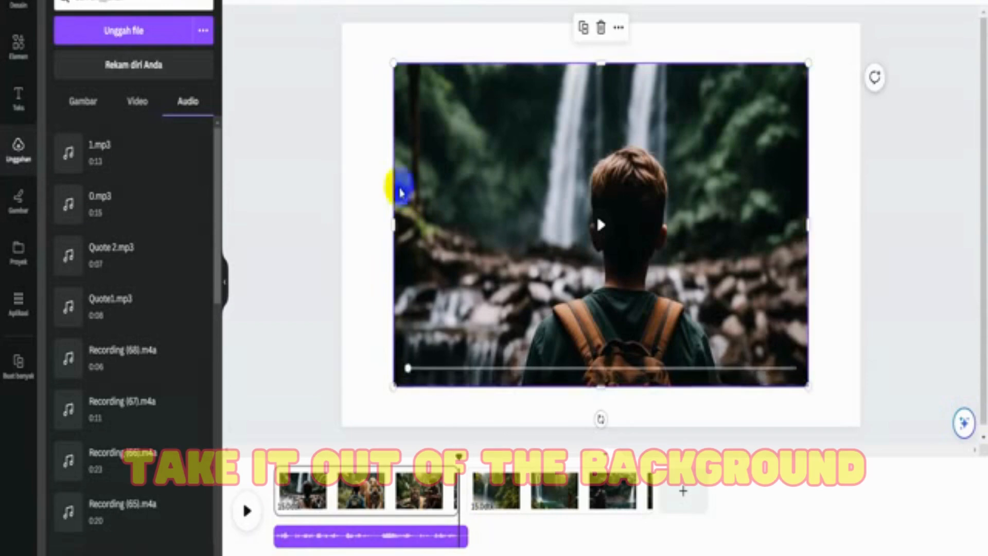
{"action": "left_click", "coordinate": [364, 185]}
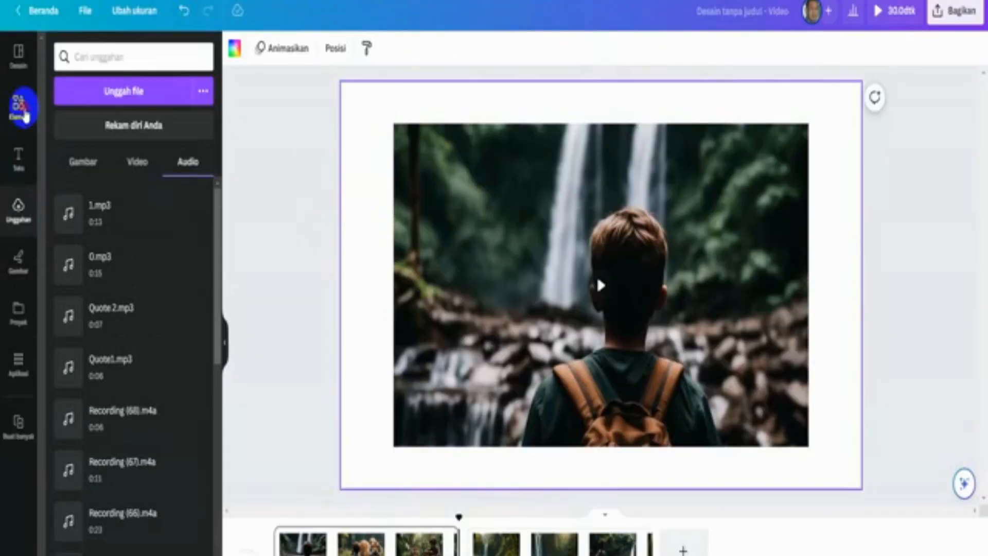
Search the design elements for "hutan" and limit the results to videos
{"action": "left_click", "coordinate": [21, 52]}
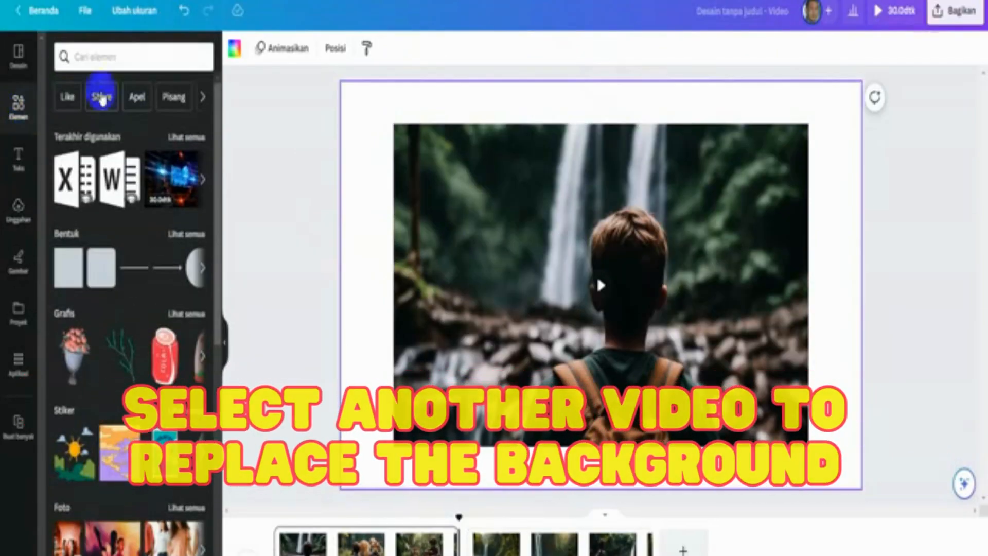
{"action": "left_click", "coordinate": [105, 59]}
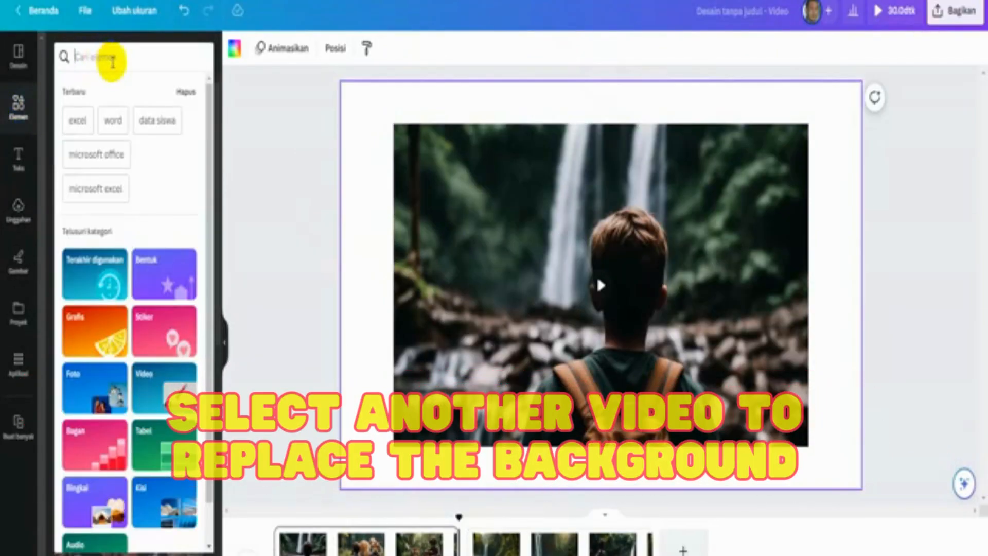
{"action": "type", "text": "hutan"}
{"action": "key", "text": "Return"}
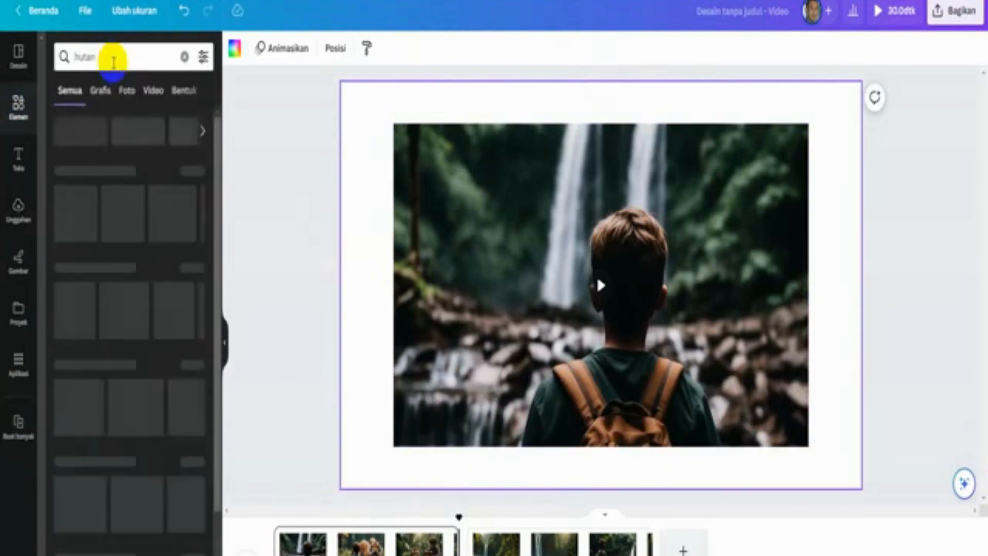
{"action": "left_click", "coordinate": [157, 94]}
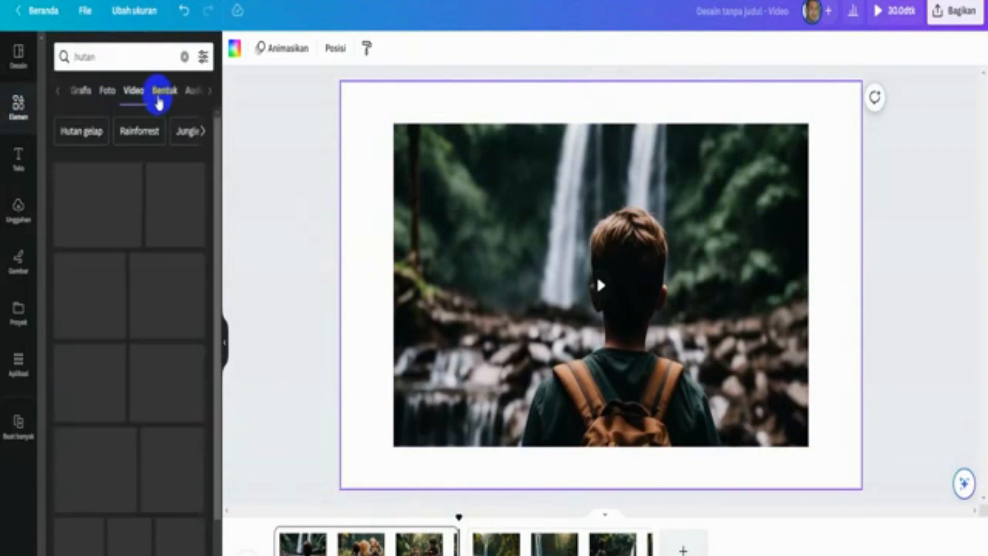
{"action": "scroll", "coordinate": [121, 483], "scroll_direction": "down", "scroll_amount": 2}
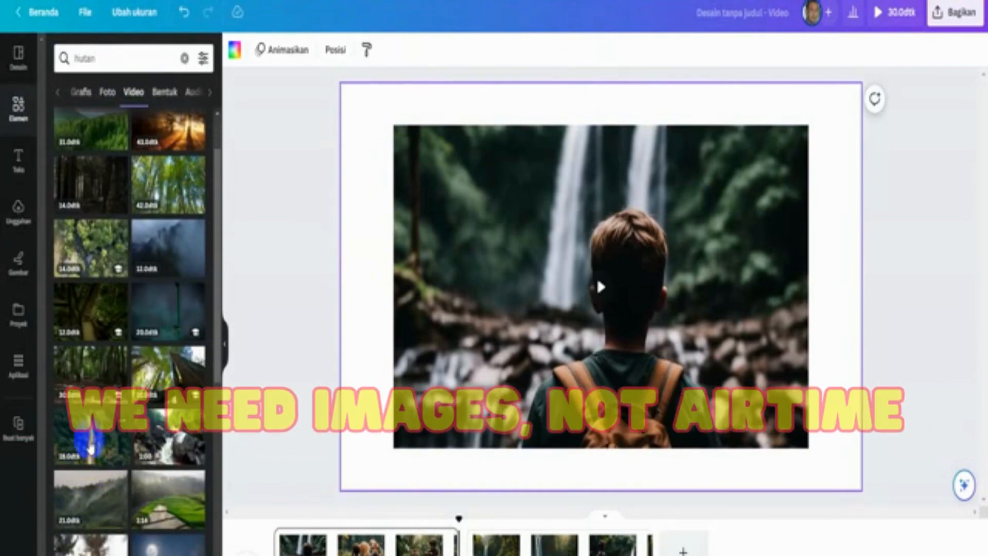
Add the aerial forest-road video to the first page and set it as the page background
{"action": "left_click", "coordinate": [90, 444]}
{"action": "left_click", "coordinate": [662, 375]}
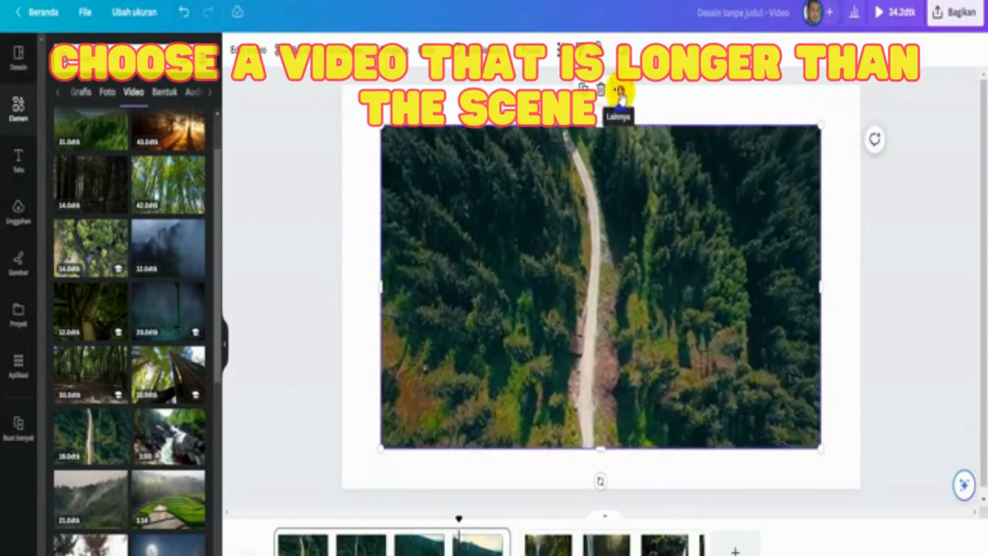
{"action": "left_click", "coordinate": [619, 92]}
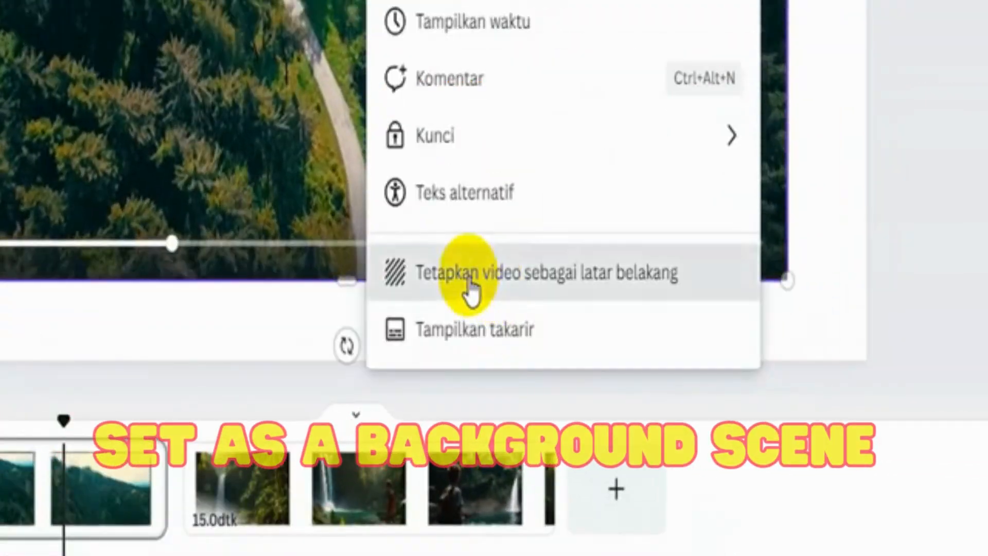
{"action": "left_click", "coordinate": [470, 289]}
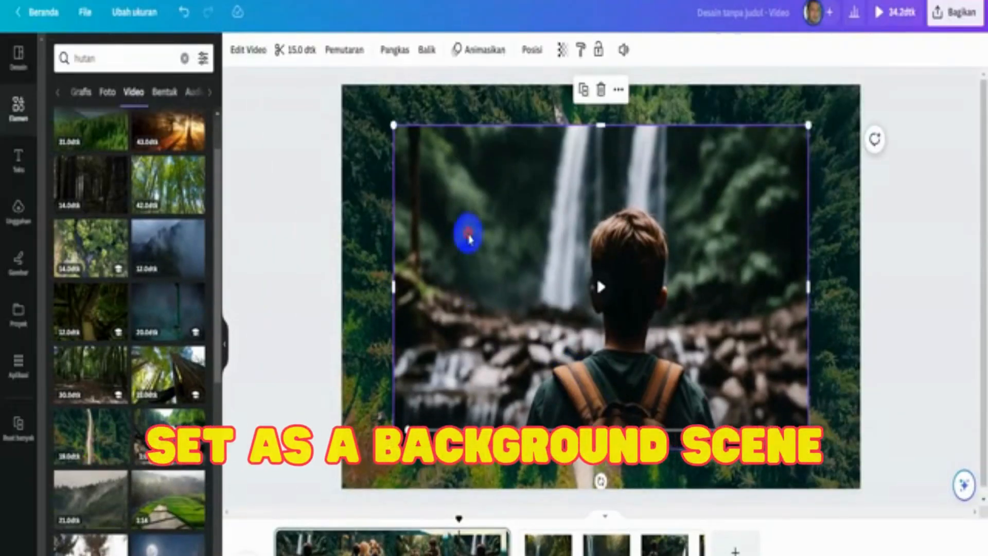
Move and enlarge the boy-and-waterfall video to cover the first page, and trim the page to 15.8 seconds
{"action": "left_click_drag", "start_coordinate": [468, 236], "coordinate": [417, 196]}
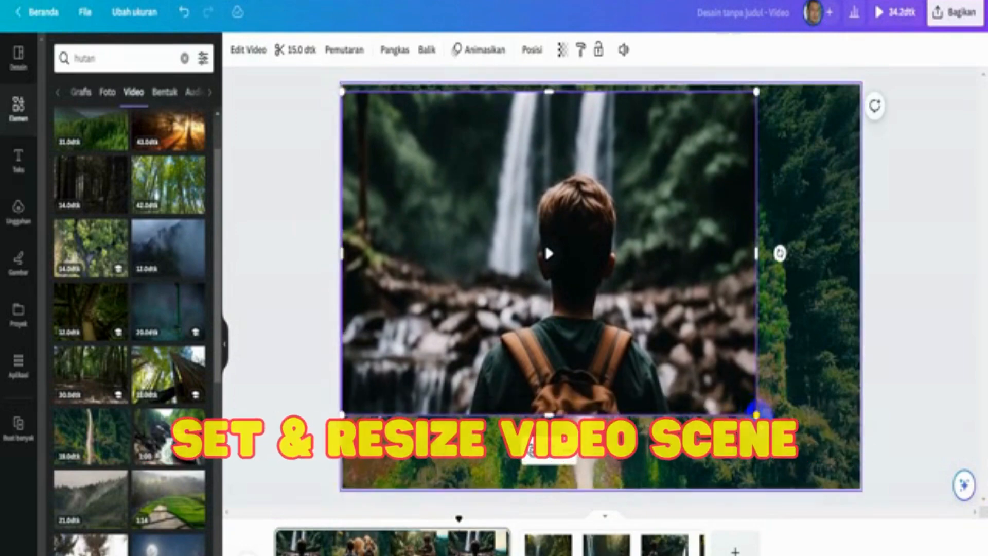
{"action": "left_click_drag", "start_coordinate": [777, 415], "coordinate": [860, 482]}
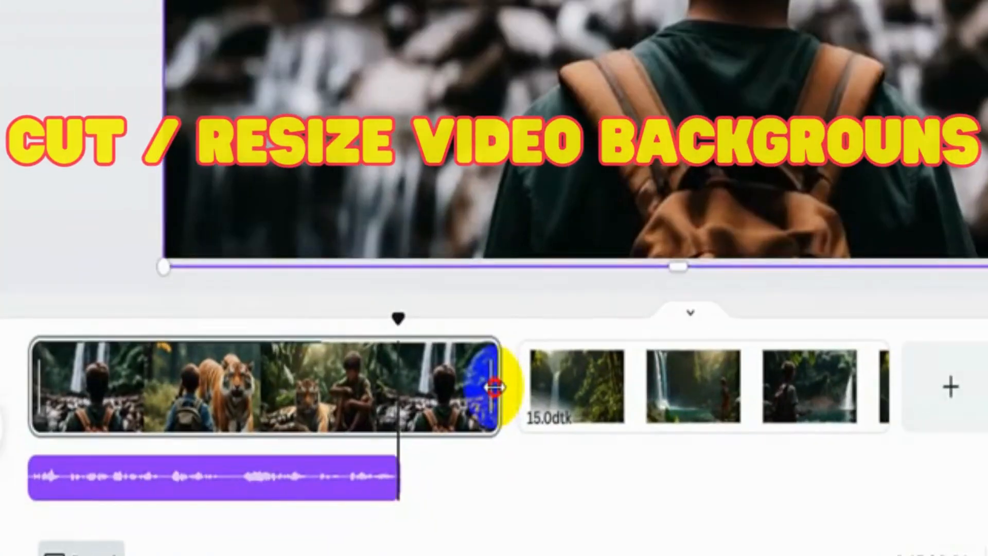
{"action": "left_click_drag", "start_coordinate": [507, 489], "coordinate": [480, 490]}
{"action": "left_click_drag", "start_coordinate": [438, 389], "coordinate": [406, 393]}
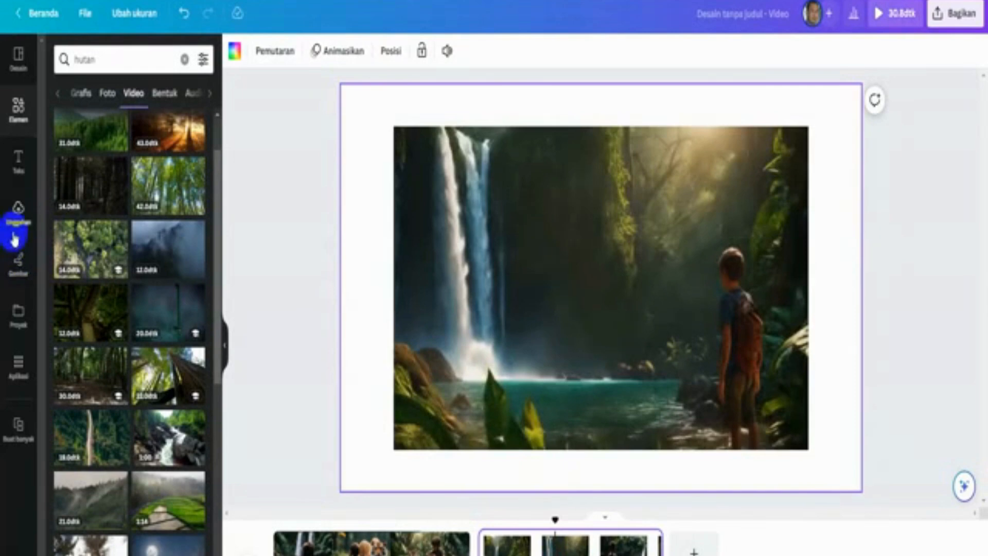
Add the uploaded narration 1.mp3 at the start of the second page in the timeline
{"action": "left_click", "coordinate": [18, 214]}
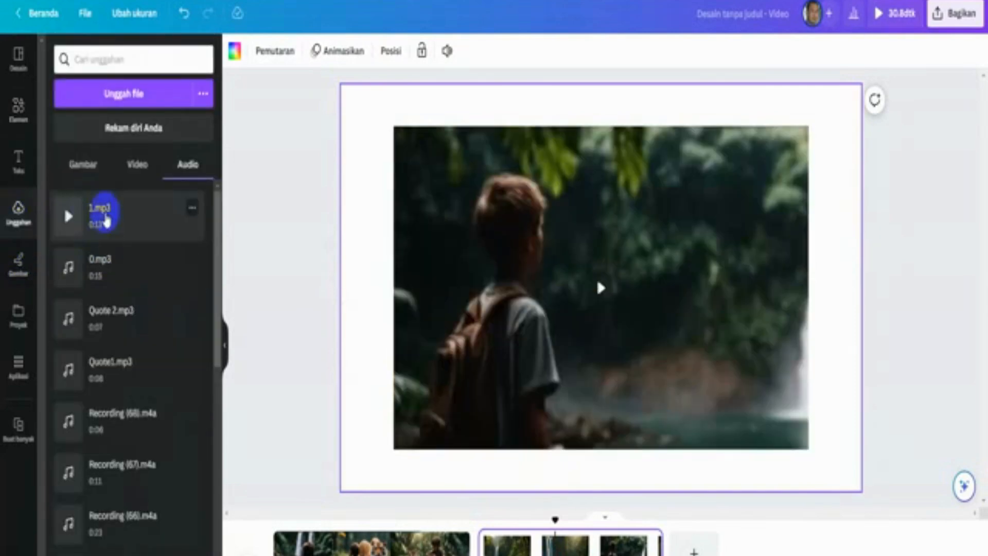
{"action": "left_click", "coordinate": [103, 240]}
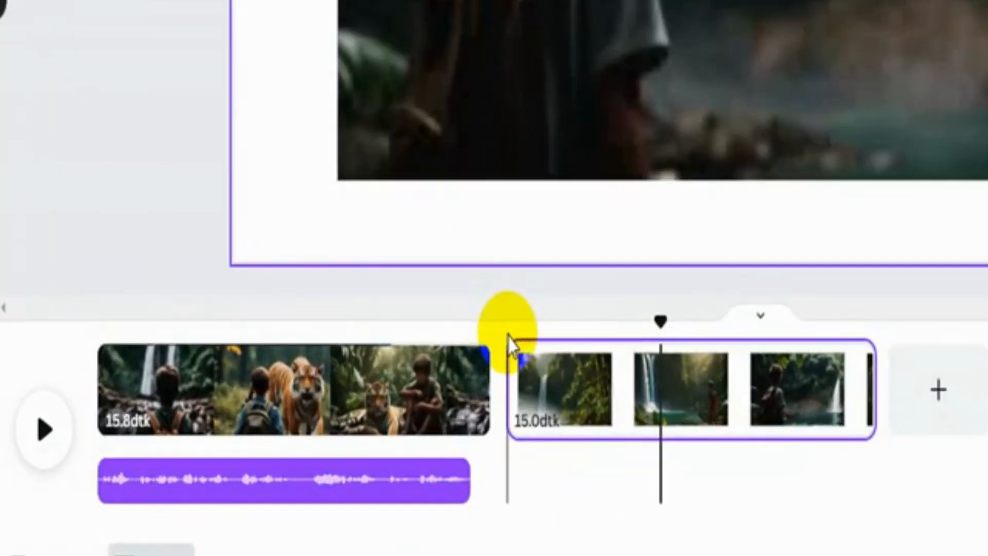
{"action": "left_click", "coordinate": [508, 340]}
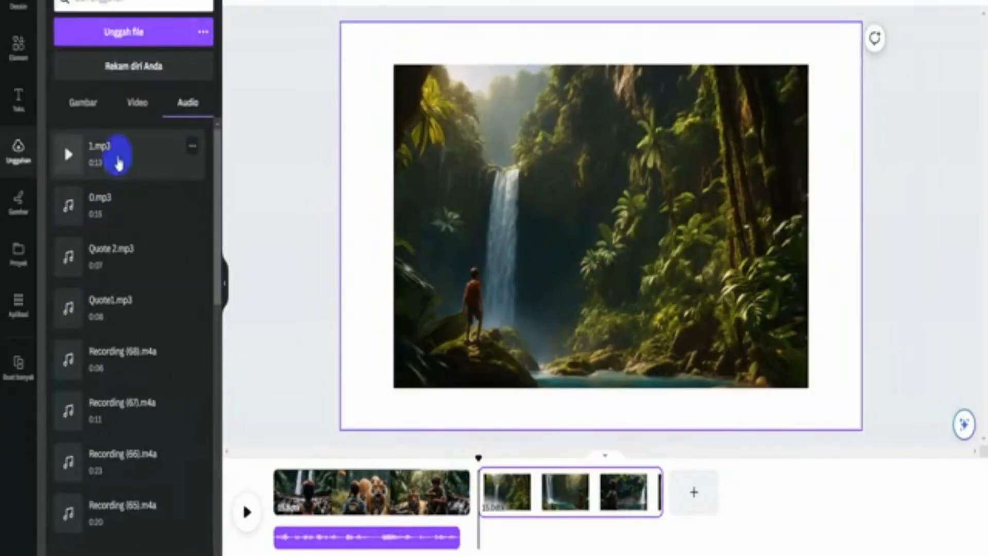
{"action": "left_click", "coordinate": [114, 166]}
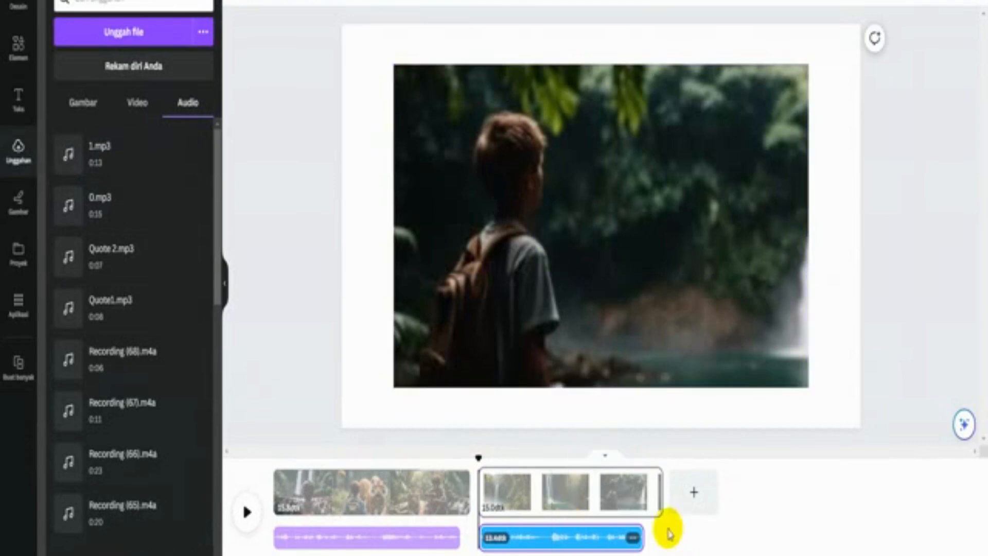
Set the second page's jungle waterfall video as its background and trim the page to 14.3 seconds
{"action": "right_click", "coordinate": [620, 98]}
{"action": "left_click", "coordinate": [660, 389]}
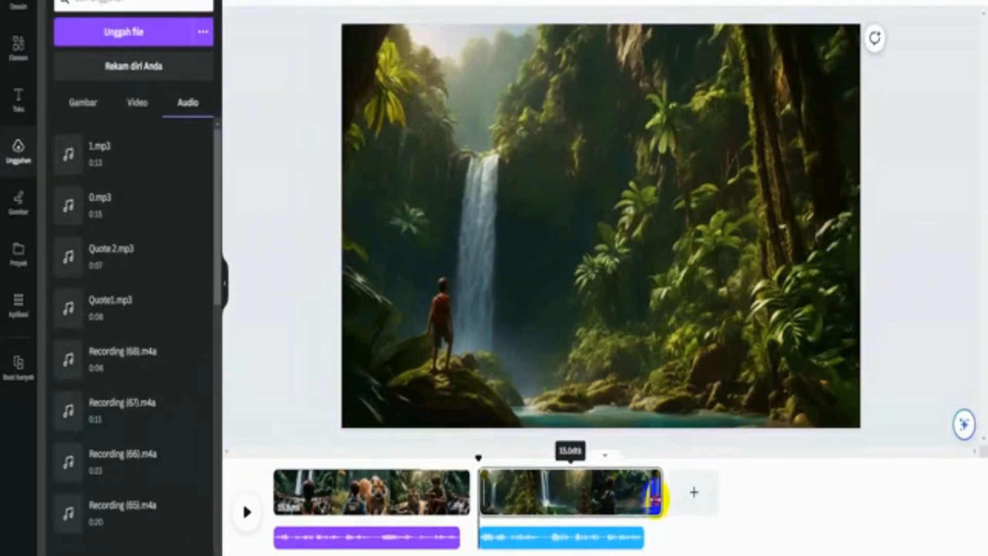
{"action": "left_click_drag", "start_coordinate": [661, 495], "coordinate": [654, 496]}
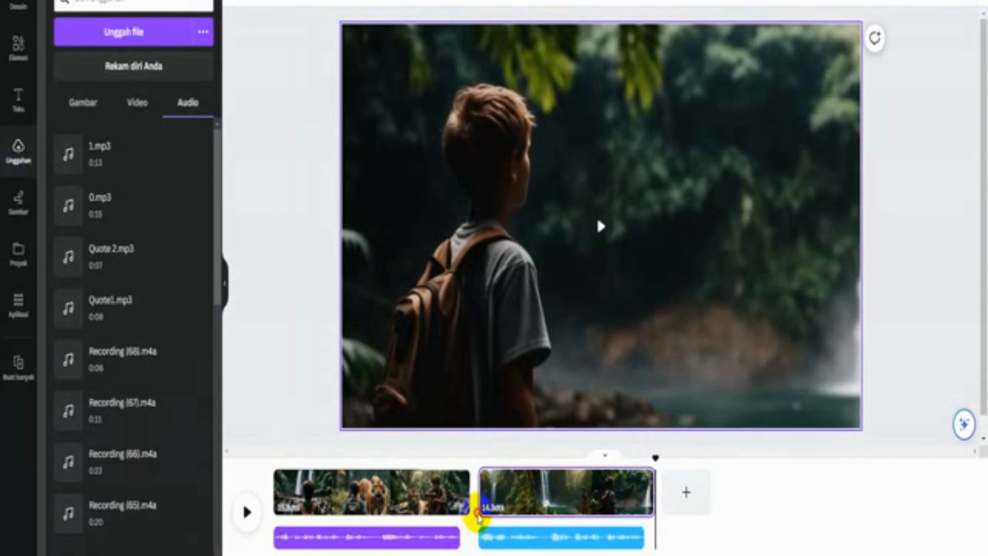
Place the uploaded red canyon video on the new blank third page
{"action": "mouse_move", "coordinate": [479, 518]}
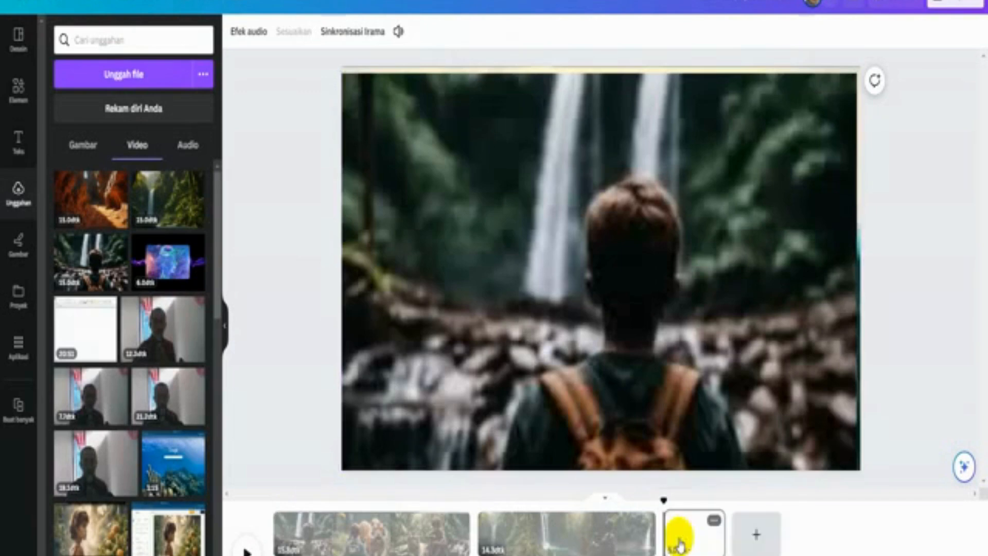
{"action": "left_click", "coordinate": [680, 543]}
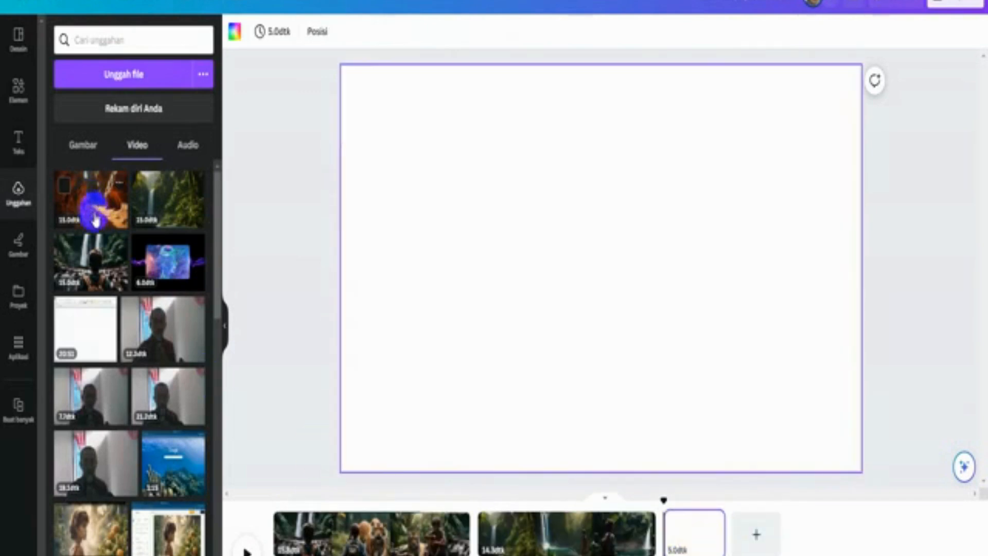
{"action": "left_click", "coordinate": [96, 221]}
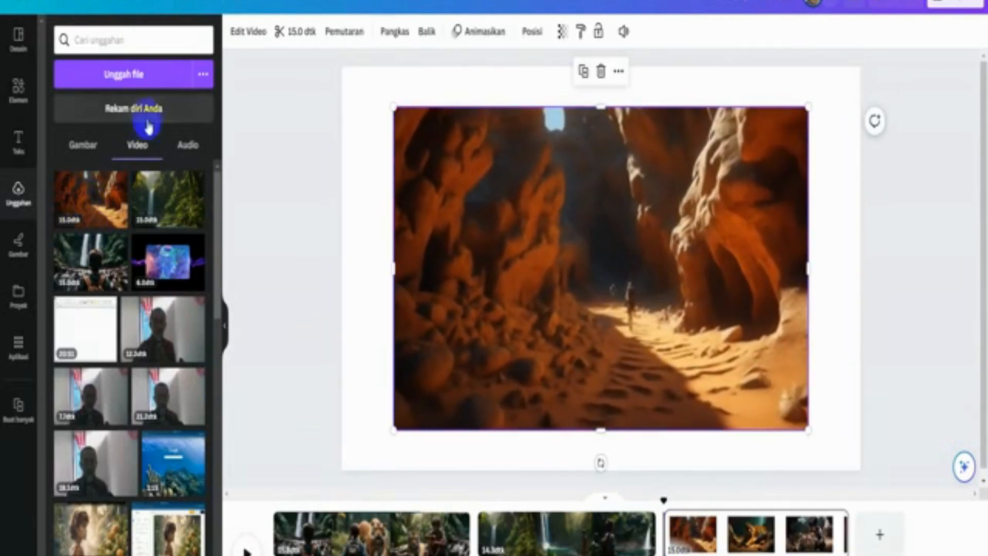
Add the narration 2.mp3 to the third page and set the page's canyon video as its background
{"action": "left_click", "coordinate": [189, 147]}
{"action": "mouse_move", "coordinate": [94, 364]}
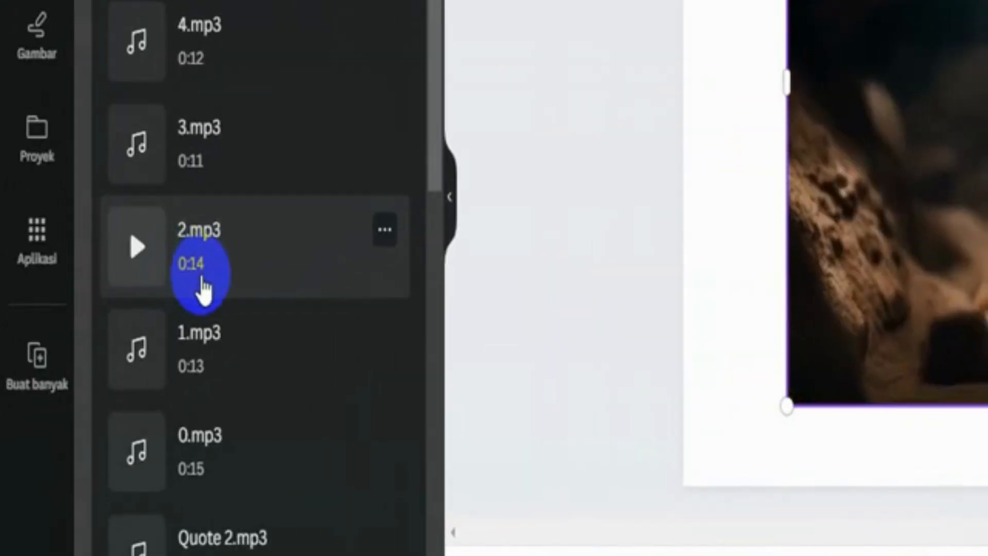
{"action": "left_click", "coordinate": [203, 290]}
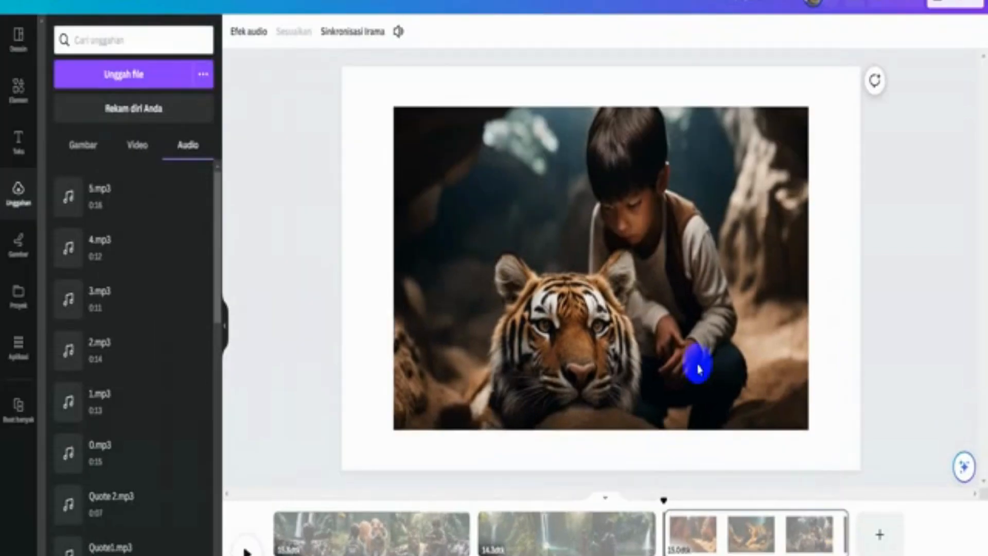
{"action": "left_click", "coordinate": [603, 271]}
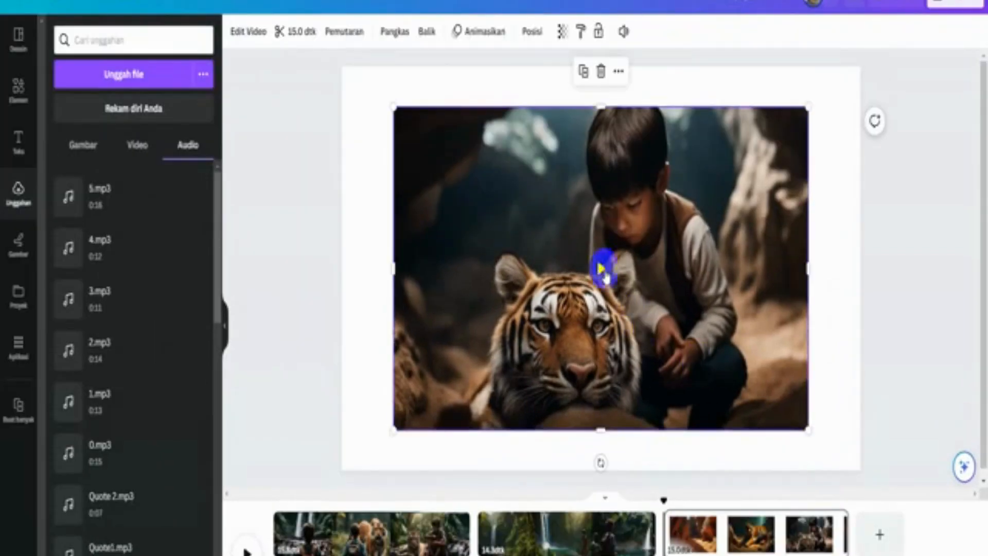
{"action": "left_click", "coordinate": [664, 428]}
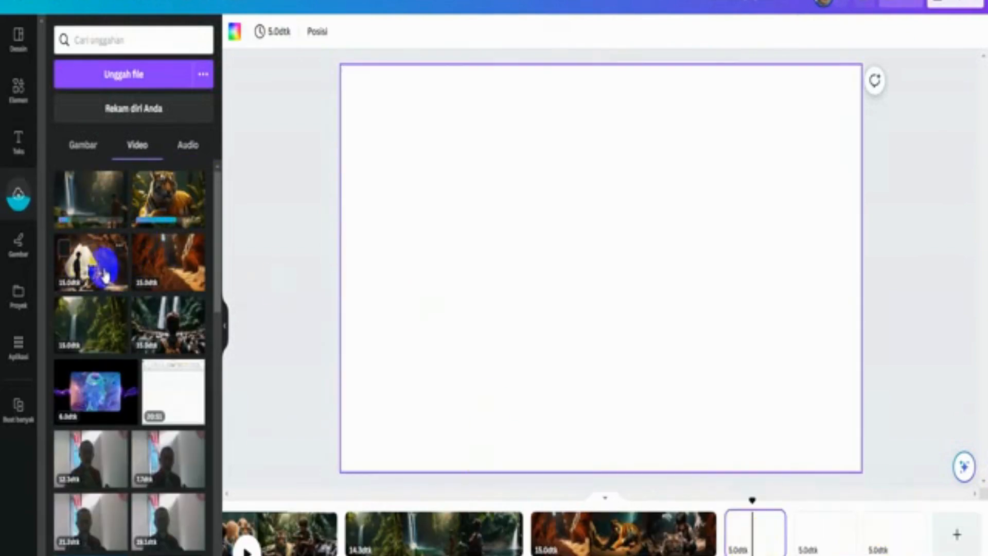
Add the uploaded cave-opening video to the blank fourth page and play the story from the first page
{"action": "left_click", "coordinate": [103, 277]}
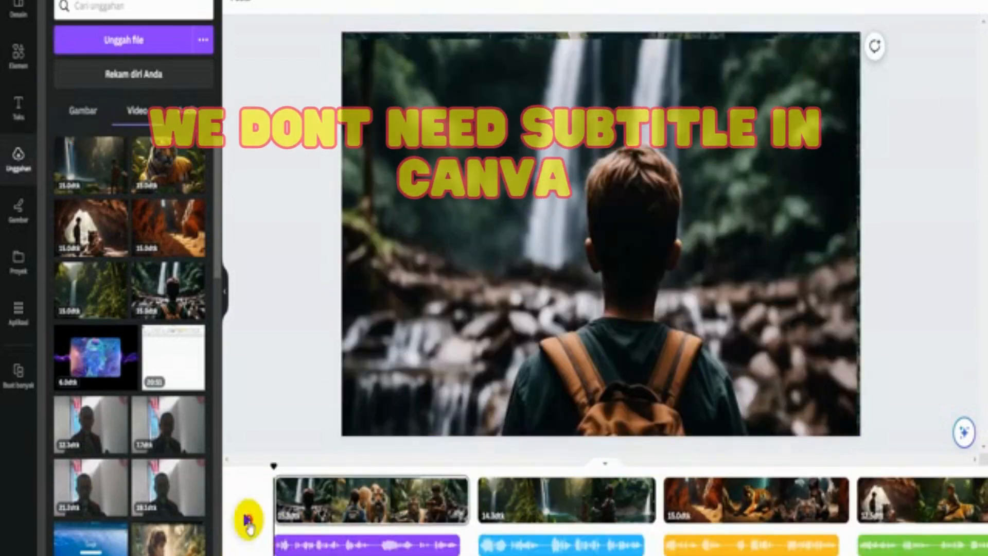
{"action": "left_click", "coordinate": [247, 519]}
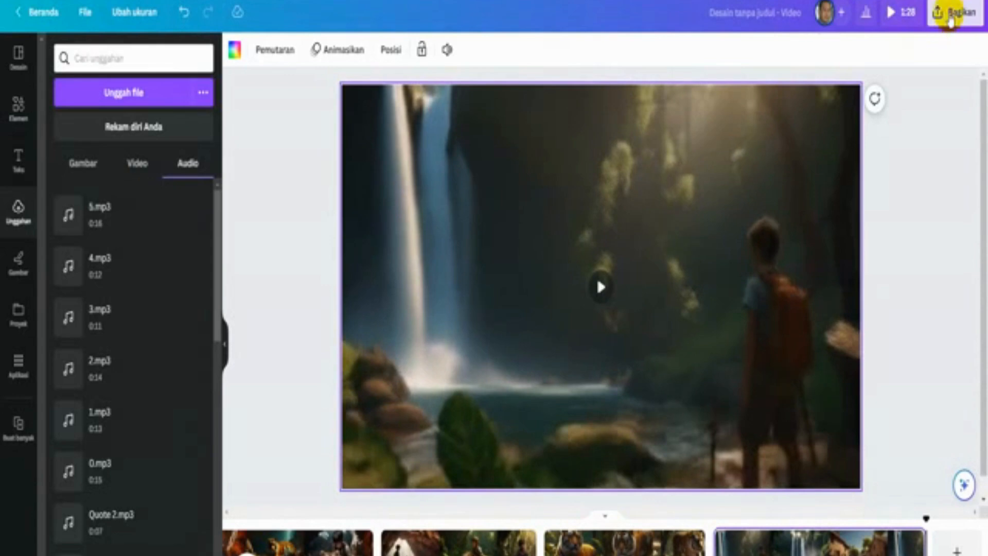
Download all pages of the design as an MP4 video at 1080p
{"action": "left_click", "coordinate": [952, 12]}
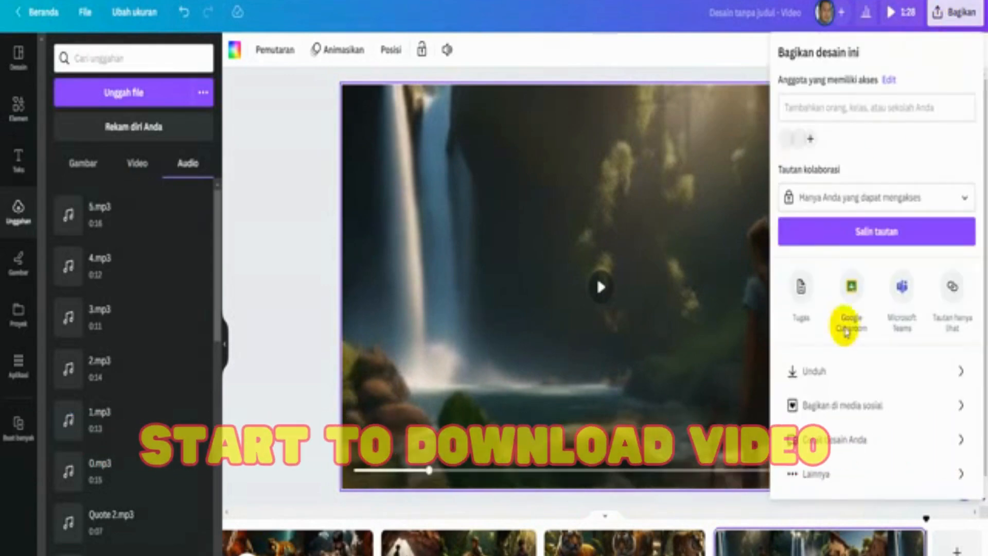
{"action": "left_click", "coordinate": [818, 371]}
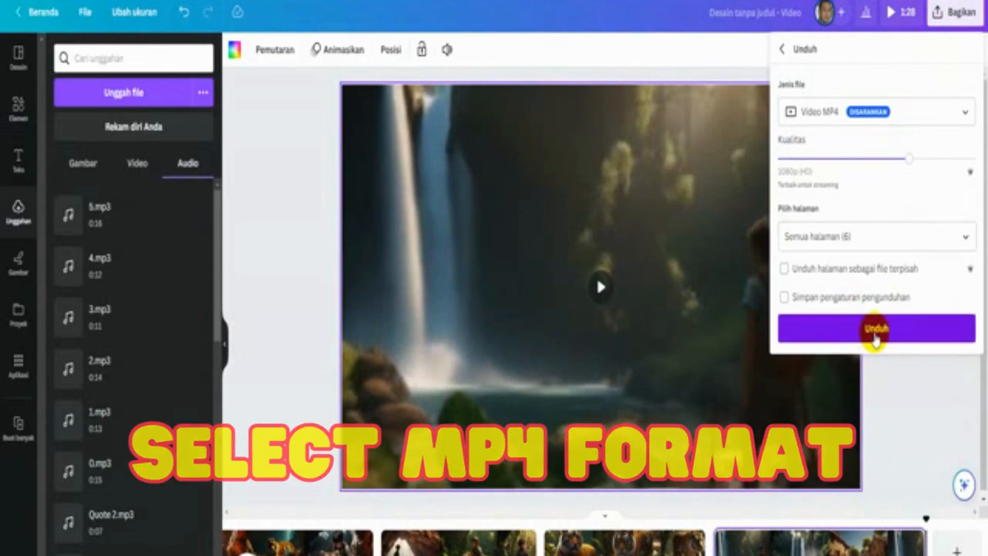
{"action": "left_click", "coordinate": [874, 334]}
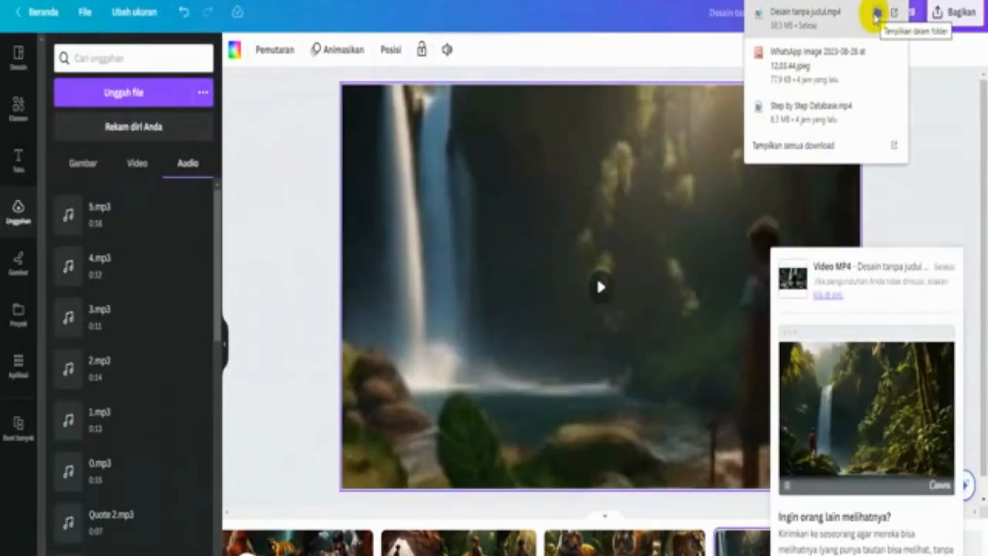
{"action": "left_click", "coordinate": [765, 112]}
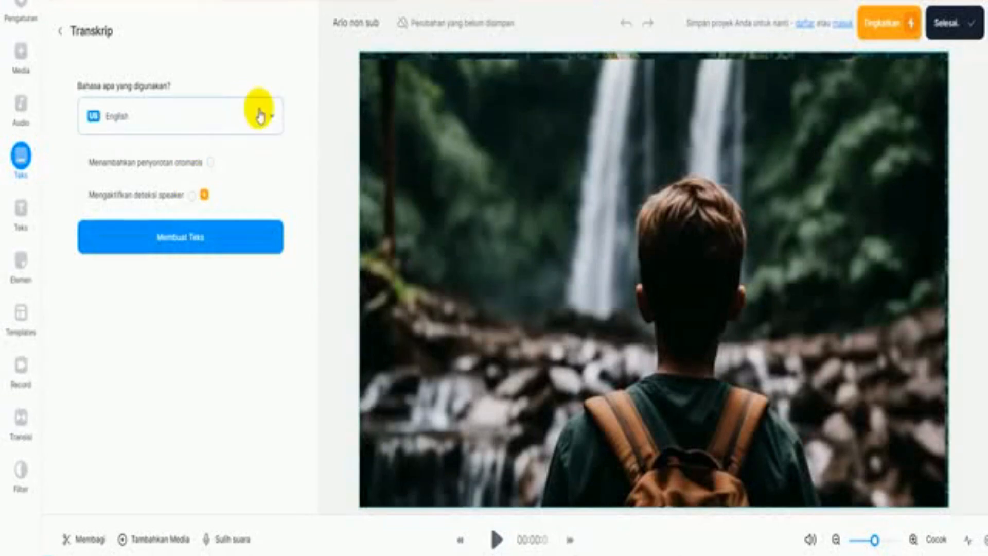
In the online subtitle editor, set the spoken language of the Ario non sub video to Indonesian and generate its subtitles
{"action": "left_click", "coordinate": [271, 121]}
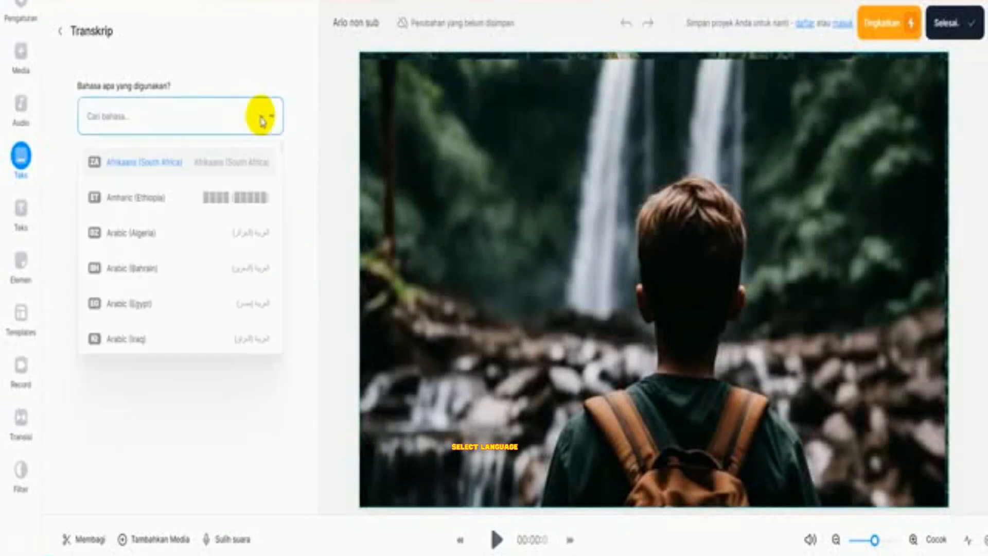
{"action": "type", "text": "ind"}
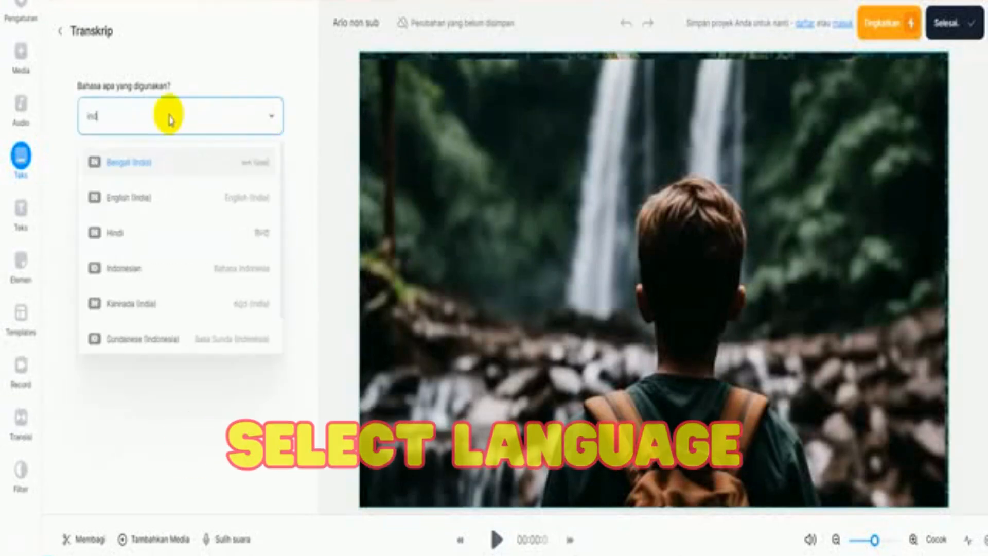
{"action": "type", "text": "onesian"}
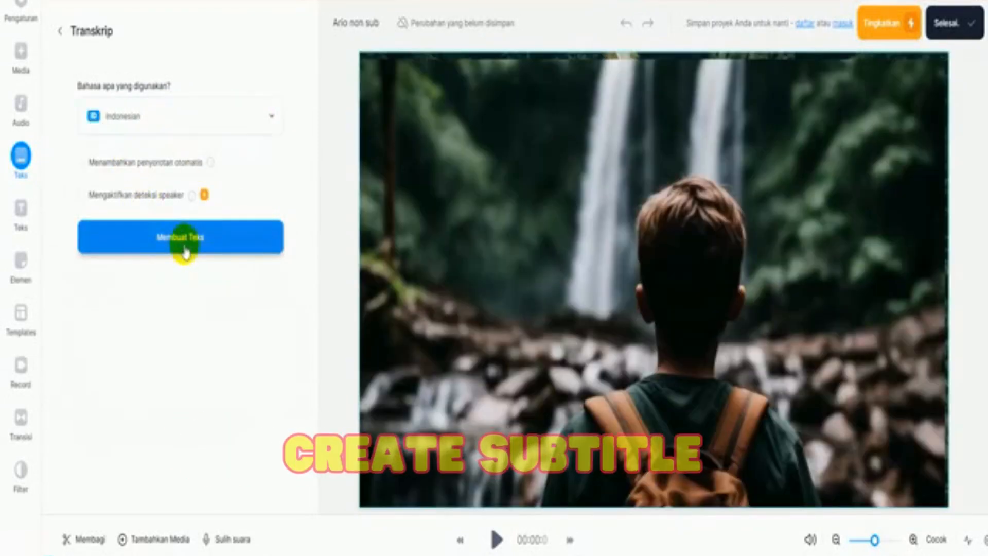
{"action": "left_click", "coordinate": [186, 252]}
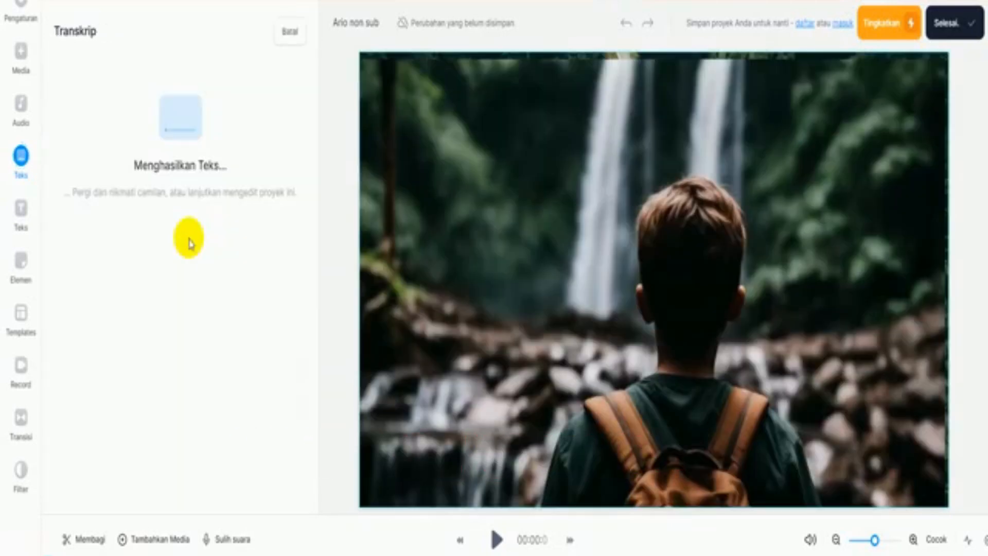
{"action": "scroll", "coordinate": [104, 173], "scroll_direction": "down", "scroll_amount": 6}
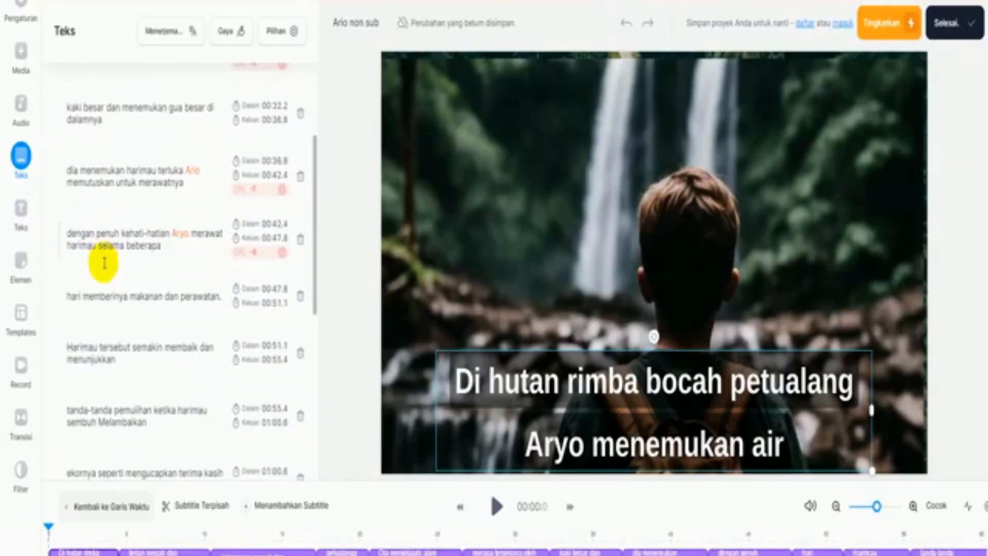
Look through the generated subtitle lines and browse the style presets and customisation options for the subtitles
{"action": "scroll", "coordinate": [240, 304], "scroll_direction": "down", "scroll_amount": 10}
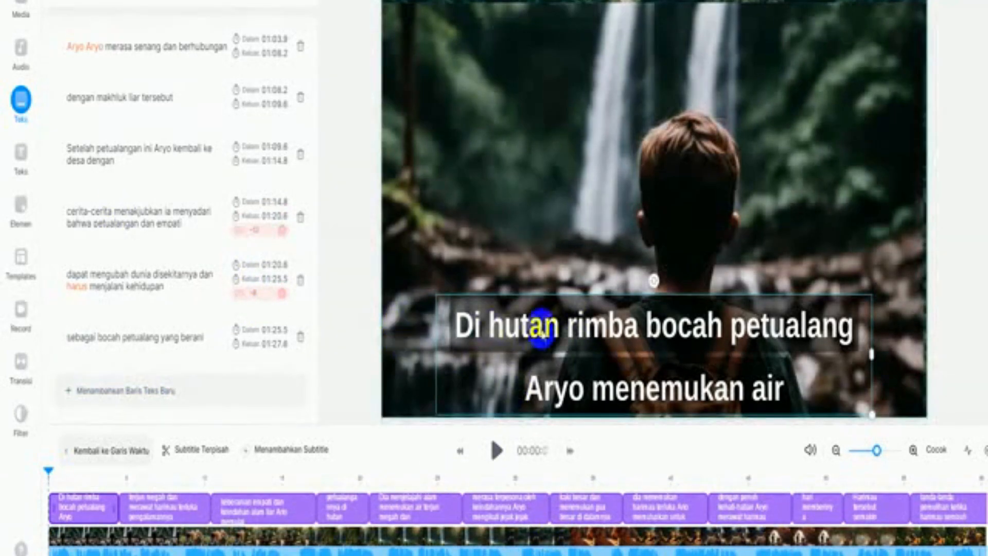
{"action": "left_click", "coordinate": [542, 327]}
{"action": "left_click", "coordinate": [566, 357]}
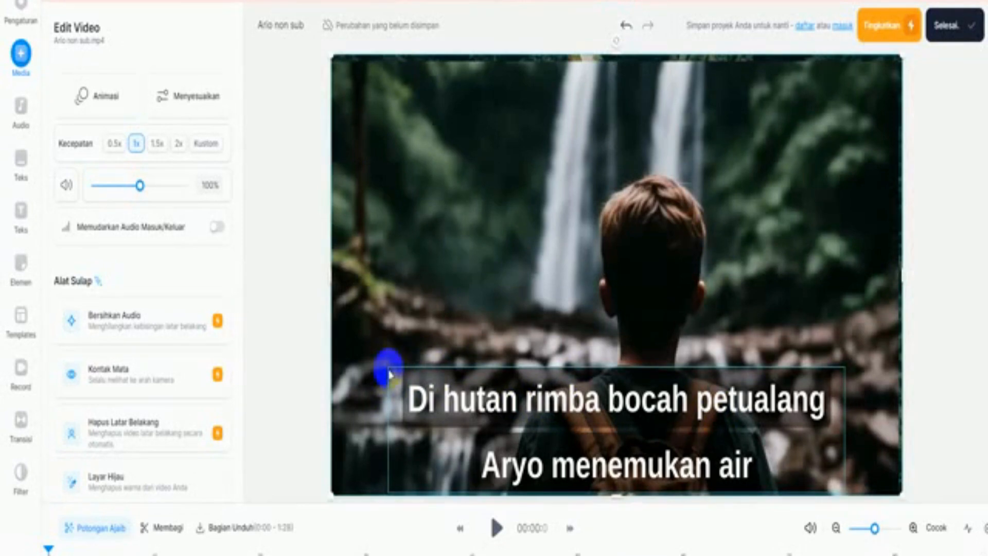
{"action": "left_click", "coordinate": [389, 315]}
{"action": "left_click", "coordinate": [230, 41]}
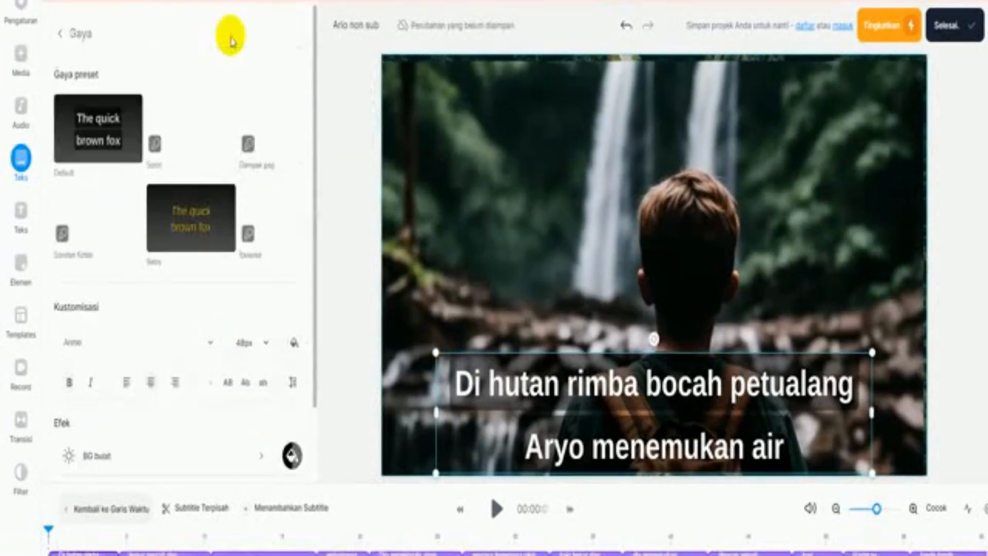
{"action": "left_click", "coordinate": [178, 228]}
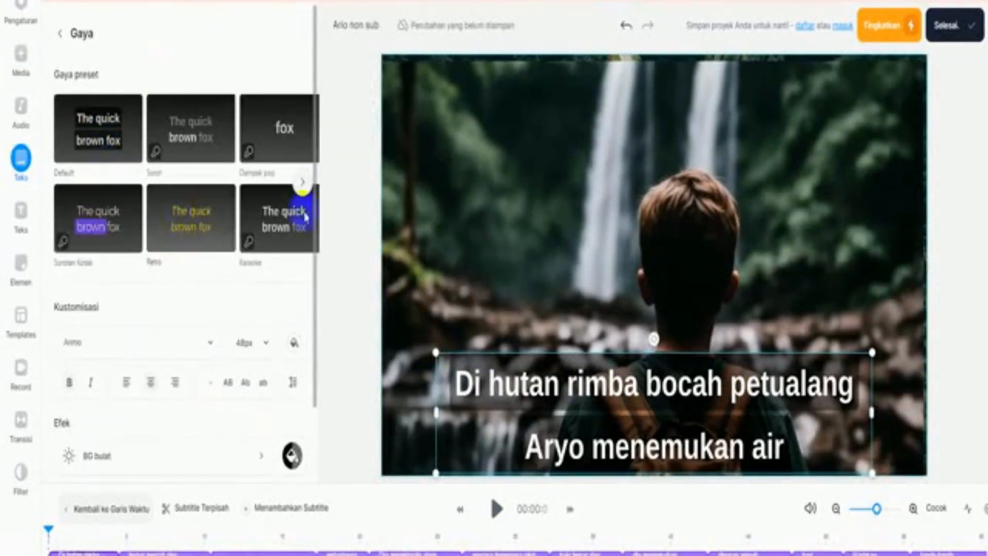
{"action": "left_click", "coordinate": [257, 218]}
{"action": "scroll", "coordinate": [175, 304], "scroll_direction": "down", "scroll_amount": 2}
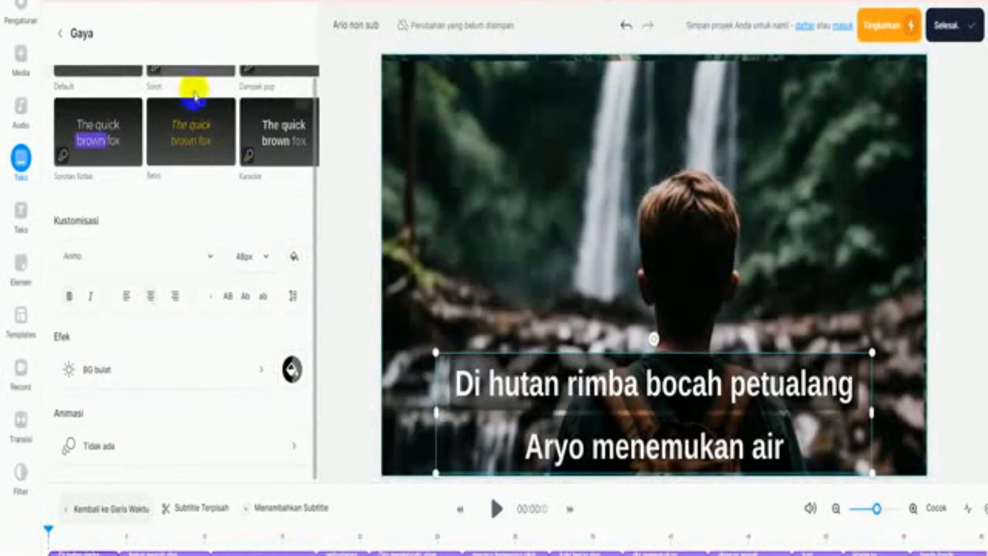
{"action": "scroll", "coordinate": [195, 95], "scroll_direction": "up", "scroll_amount": 2}
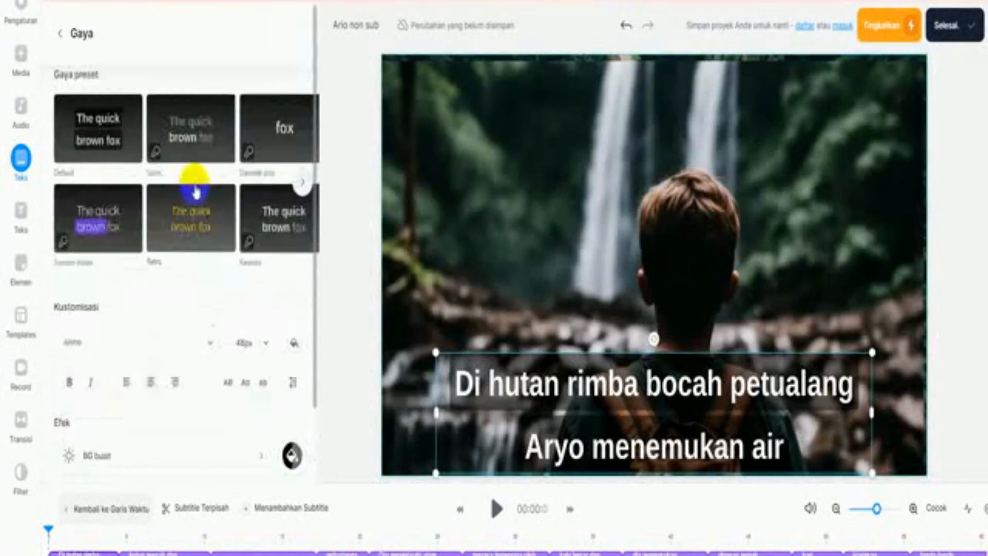
{"action": "left_click", "coordinate": [57, 35]}
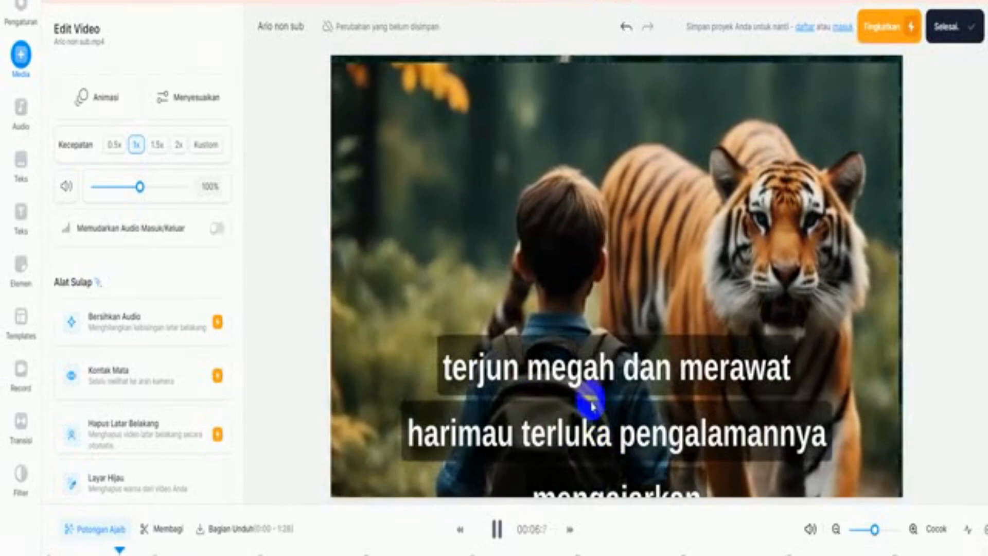
Pause playback, widen the subtitle box on both sides to nearly the frame's width, and move it up so both lines fit
{"action": "left_click", "coordinate": [497, 527]}
{"action": "left_click", "coordinate": [587, 422]}
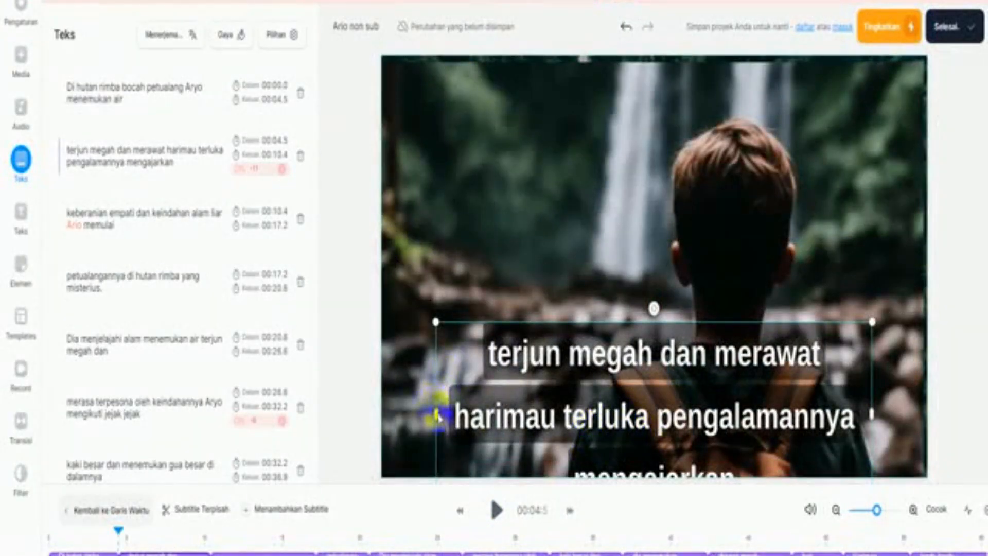
{"action": "left_click_drag", "start_coordinate": [436, 416], "coordinate": [394, 415]}
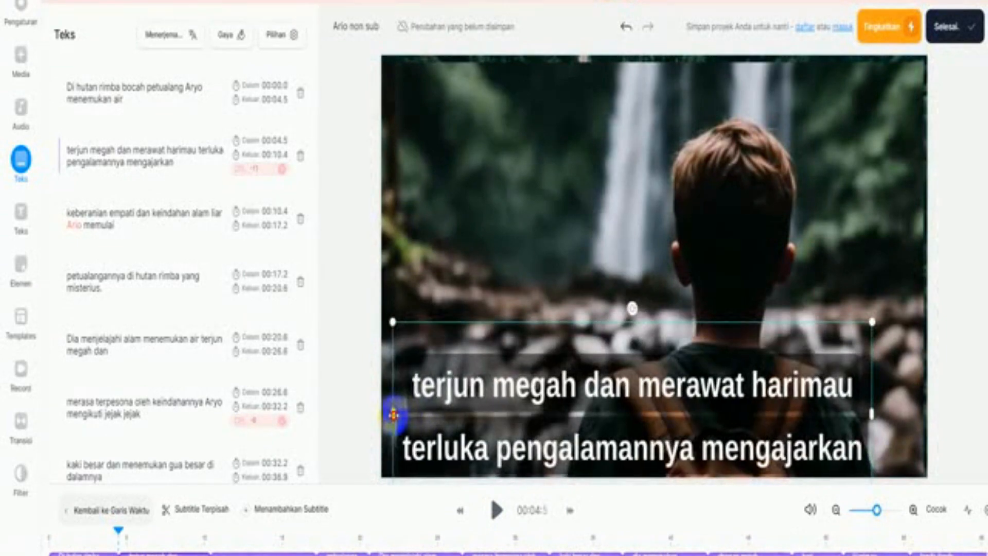
{"action": "left_click_drag", "start_coordinate": [871, 413], "coordinate": [917, 415]}
{"action": "left_click_drag", "start_coordinate": [625, 418], "coordinate": [628, 397]}
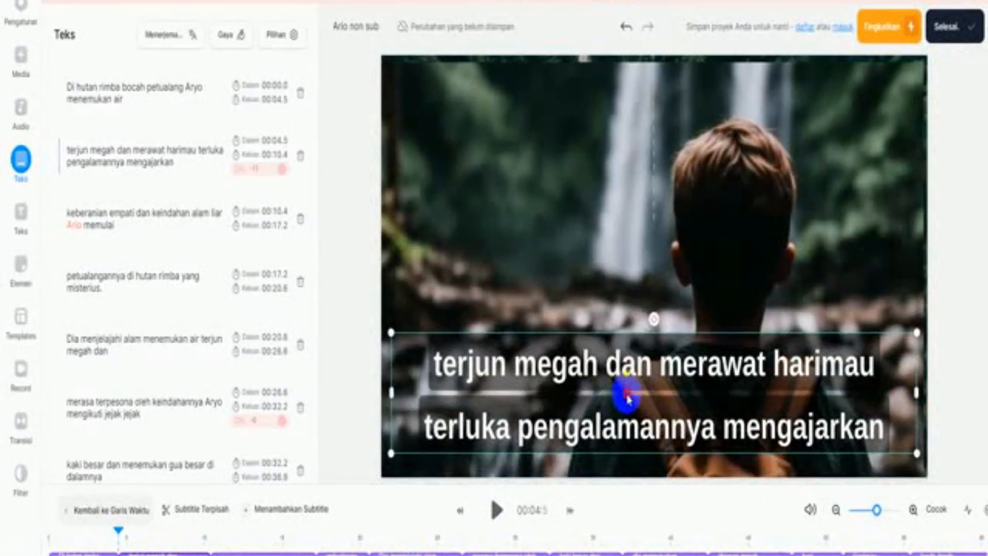
Set the subtitle font size to 36px and the text colour to yellow, and preview the styled subtitles on the video
{"action": "left_click", "coordinate": [537, 406]}
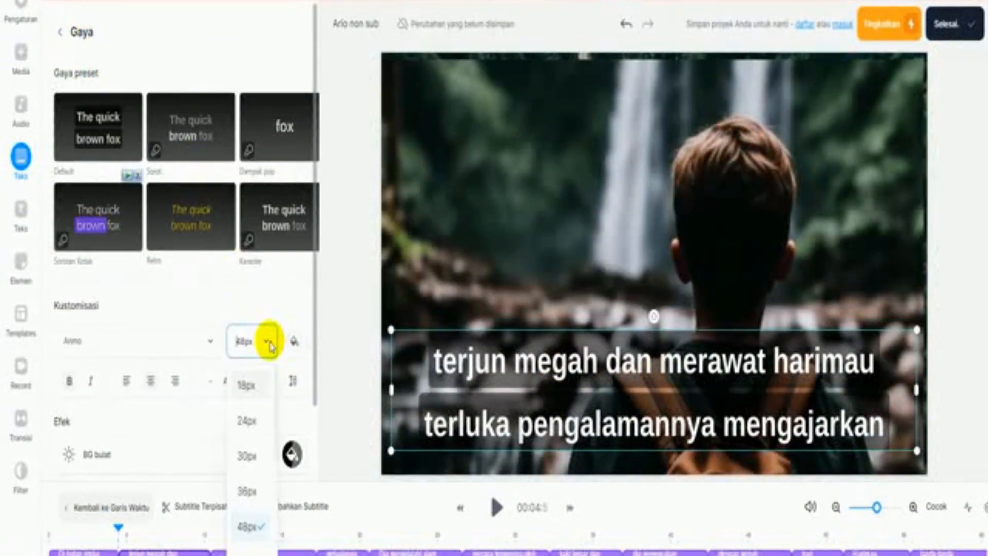
{"action": "left_click", "coordinate": [247, 492]}
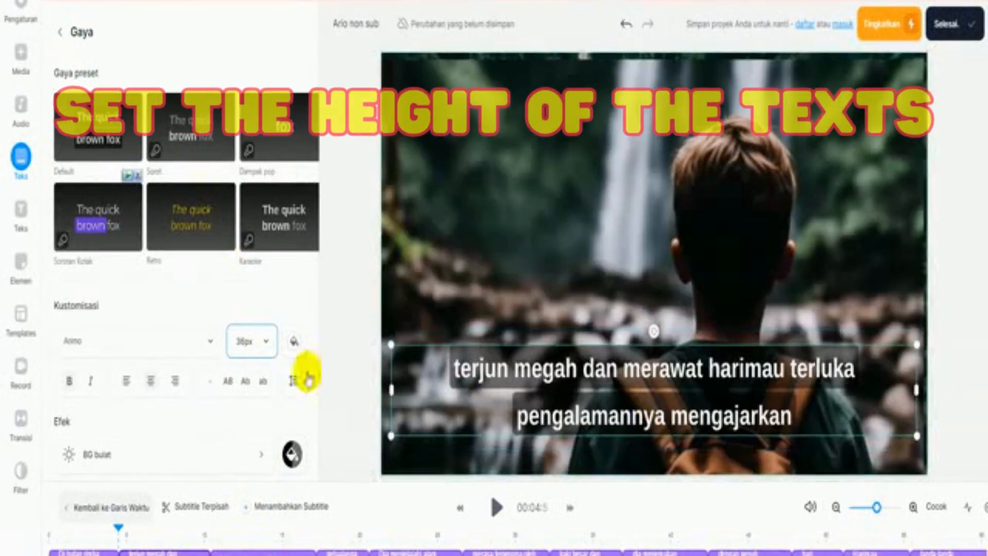
{"action": "left_click", "coordinate": [293, 342]}
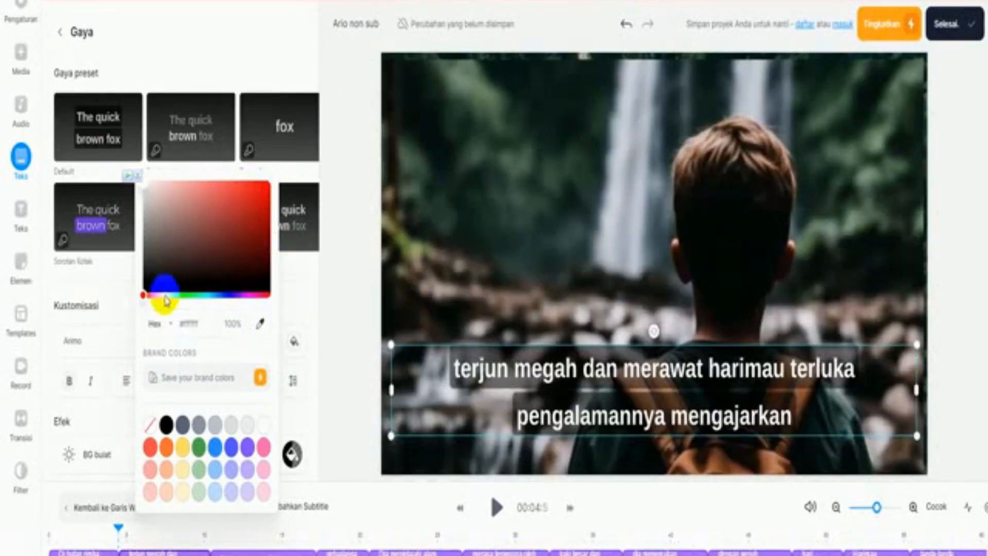
{"action": "left_click", "coordinate": [167, 296]}
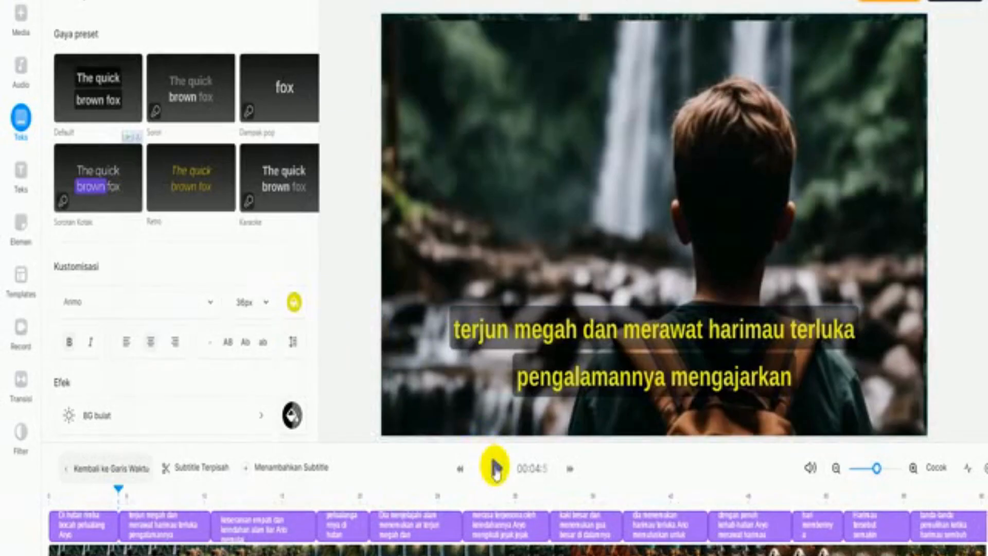
{"action": "left_click", "coordinate": [495, 470]}
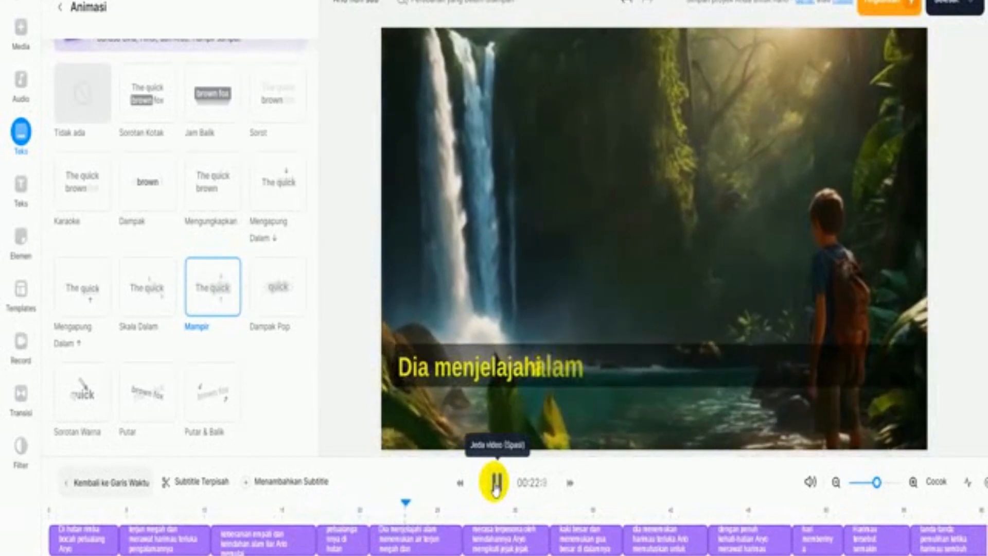
{"action": "left_click", "coordinate": [495, 483]}
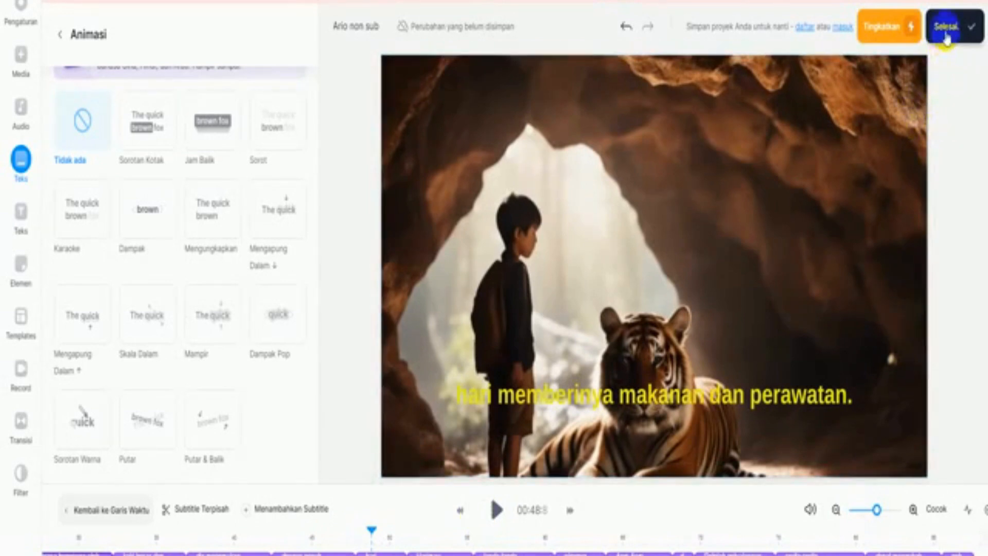
Finish and export the subtitled Ario non sub video, preview the result, and start its download
{"action": "left_click", "coordinate": [946, 28]}
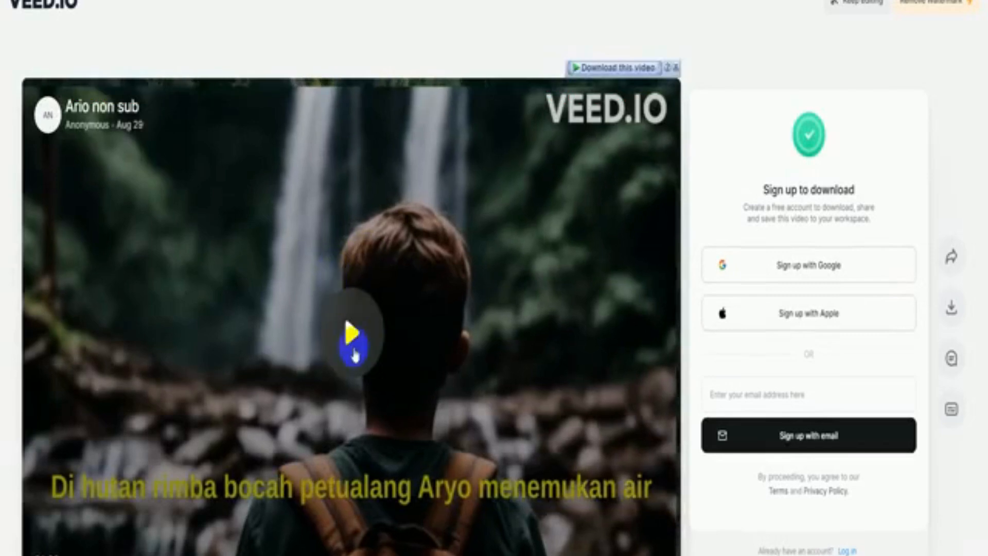
{"action": "left_click", "coordinate": [349, 335]}
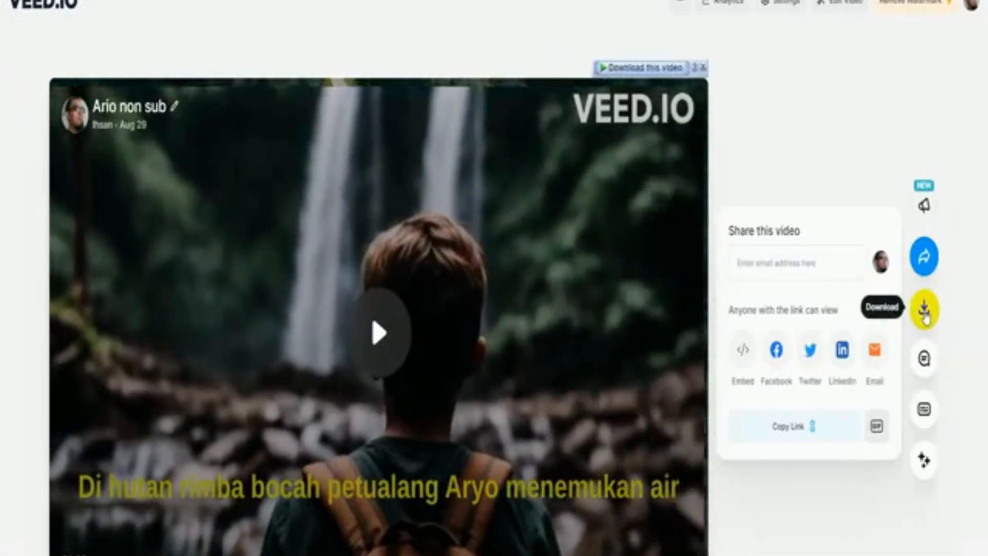
{"action": "left_click", "coordinate": [925, 311]}
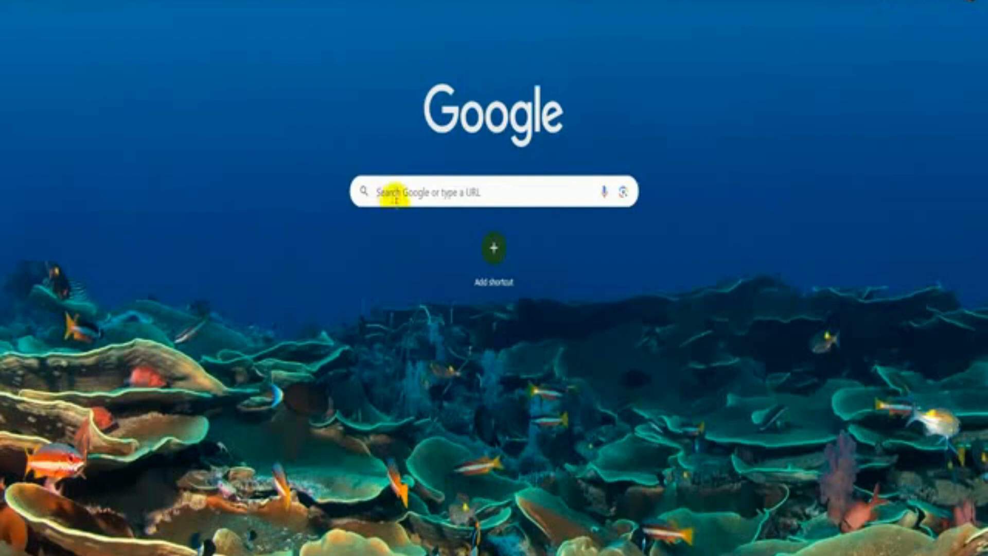
Open the 123apps site's tool for removing a logo from video and load the Ario non sub video into it
{"action": "left_click", "coordinate": [390, 193]}
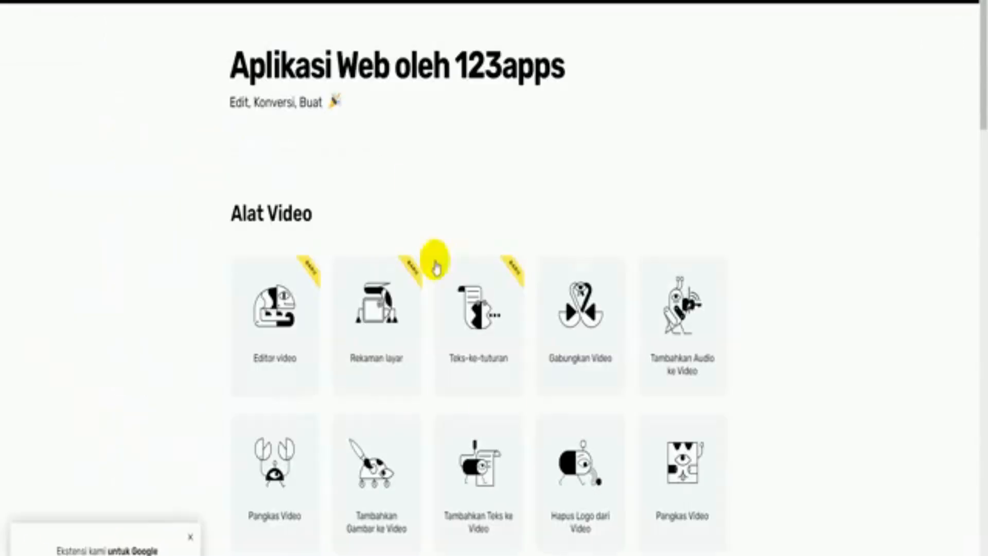
{"action": "scroll", "coordinate": [479, 361], "scroll_direction": "down", "scroll_amount": 4}
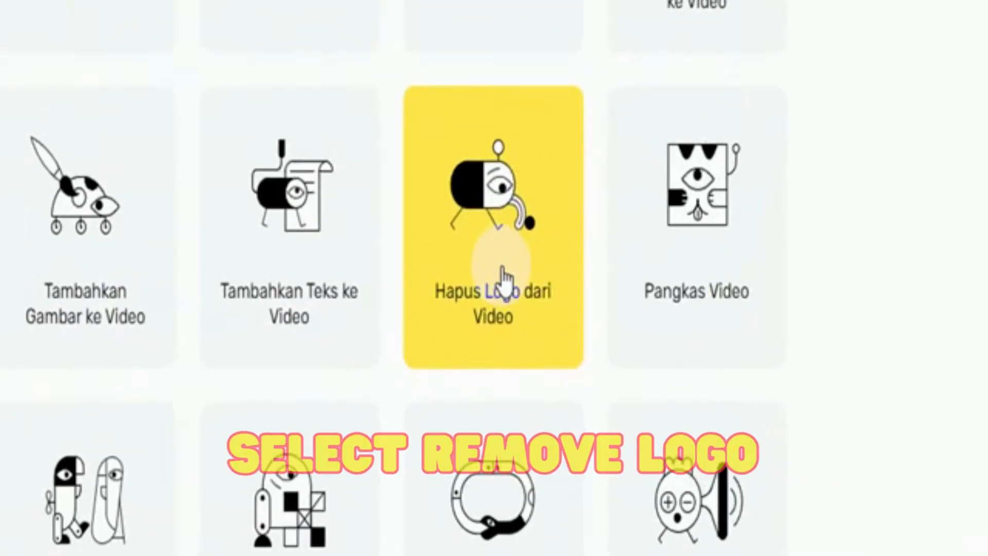
{"action": "left_click", "coordinate": [502, 278]}
{"action": "left_click", "coordinate": [481, 269]}
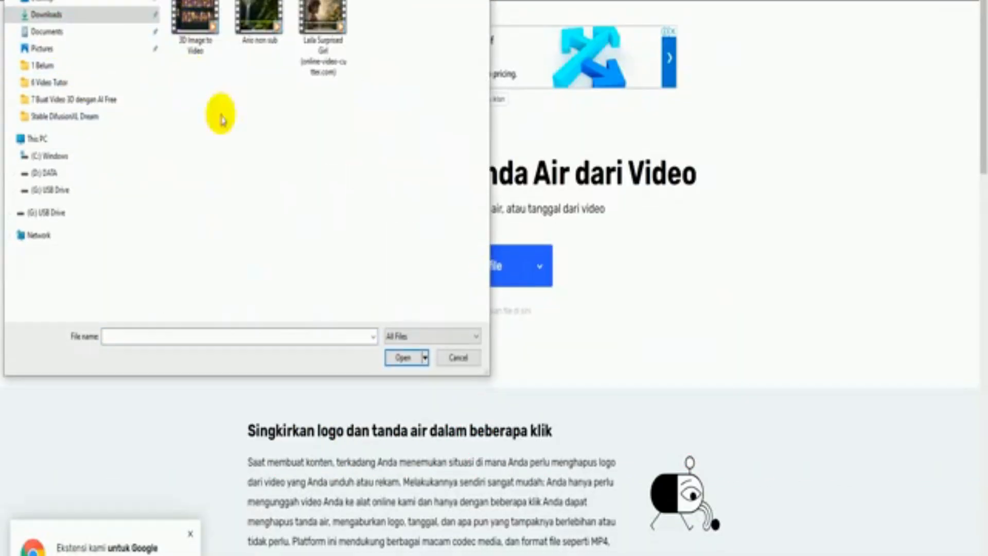
{"action": "left_click", "coordinate": [403, 357]}
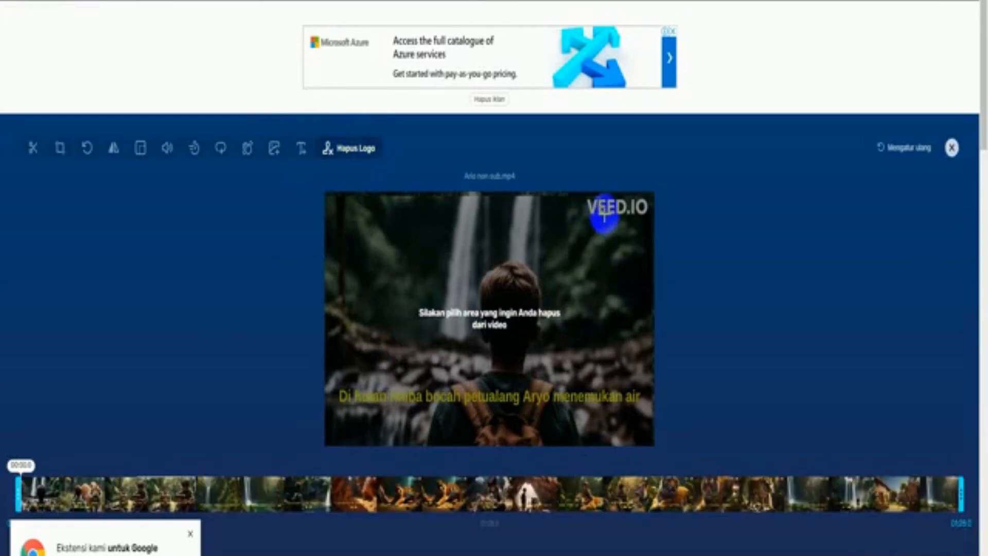
Mark the area around the VEED.IO watermark for removal and save the processed video
{"action": "left_click_drag", "start_coordinate": [577, 196], "coordinate": [641, 223]}
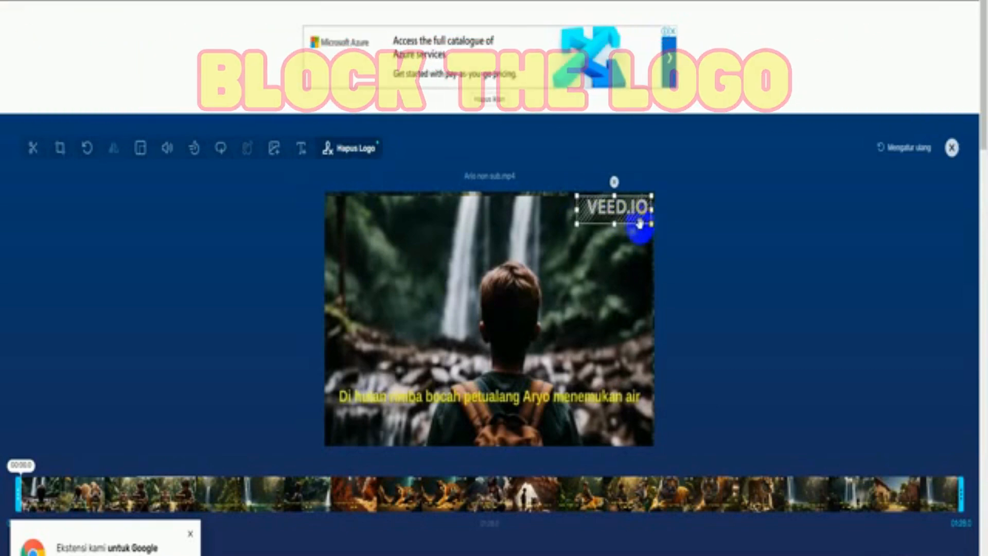
{"action": "left_click_drag", "start_coordinate": [620, 208], "coordinate": [622, 207]}
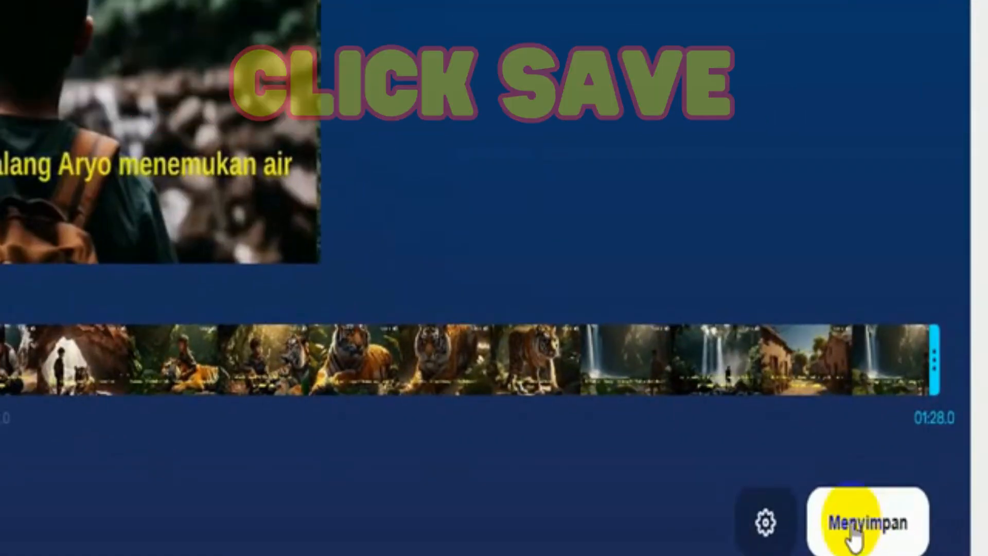
{"action": "left_click", "coordinate": [850, 531]}
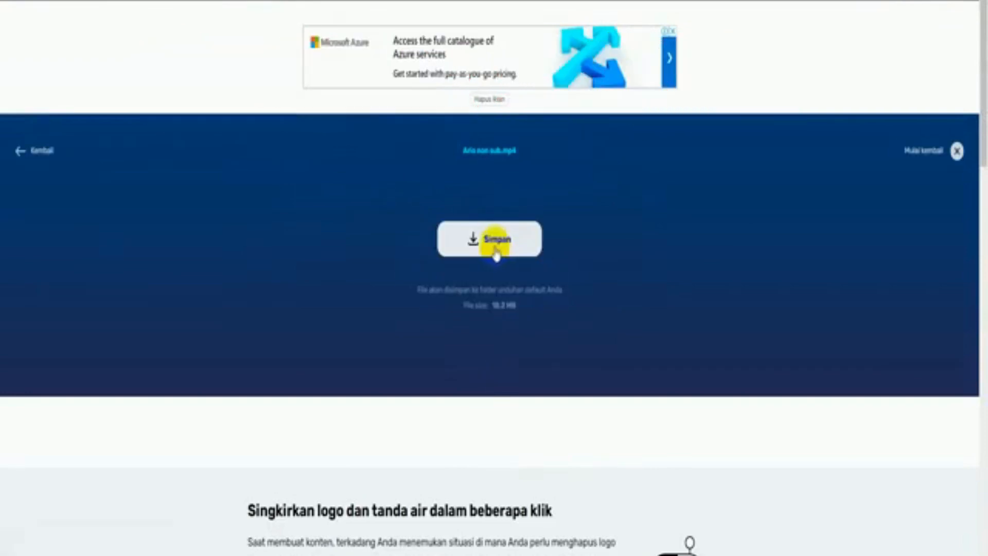
Download the processed video as Ario non sub (online-video-cutter.com).mp4 and play the file from its folder
{"action": "left_click", "coordinate": [496, 251]}
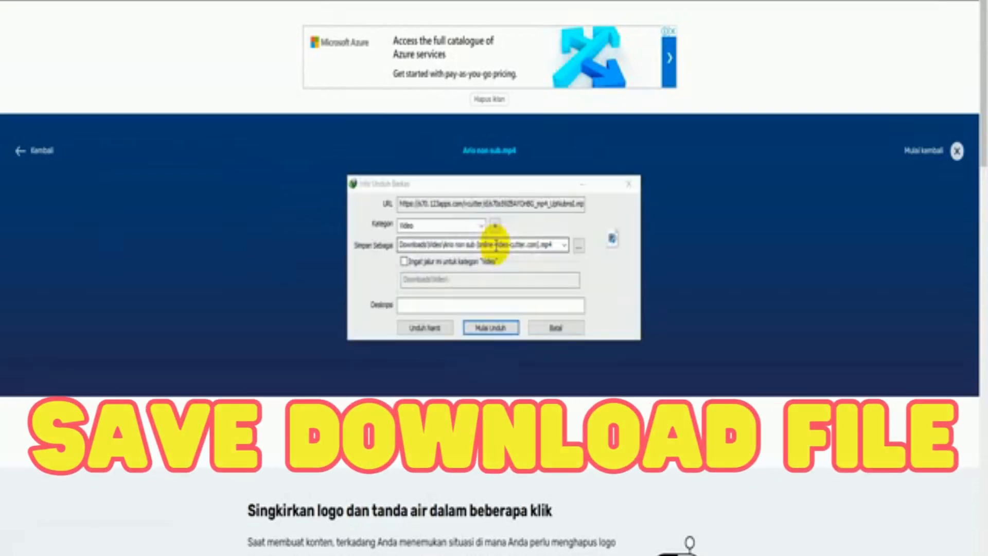
{"action": "left_click", "coordinate": [484, 328]}
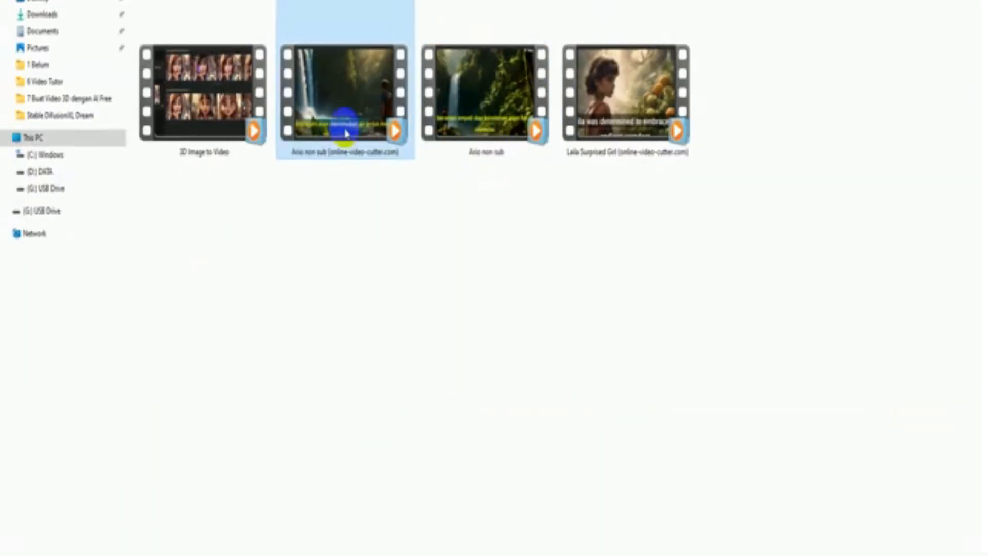
{"action": "double_click", "coordinate": [342, 129]}
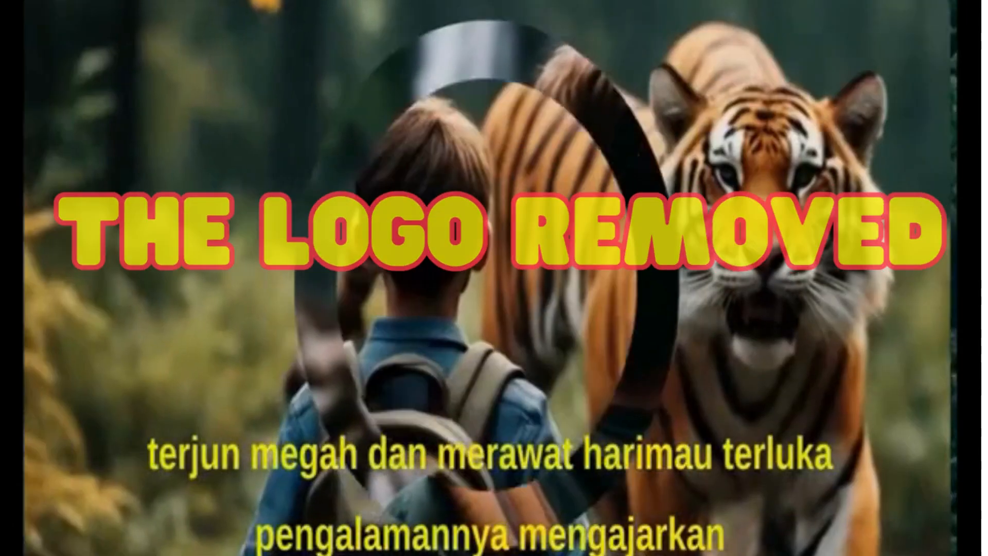